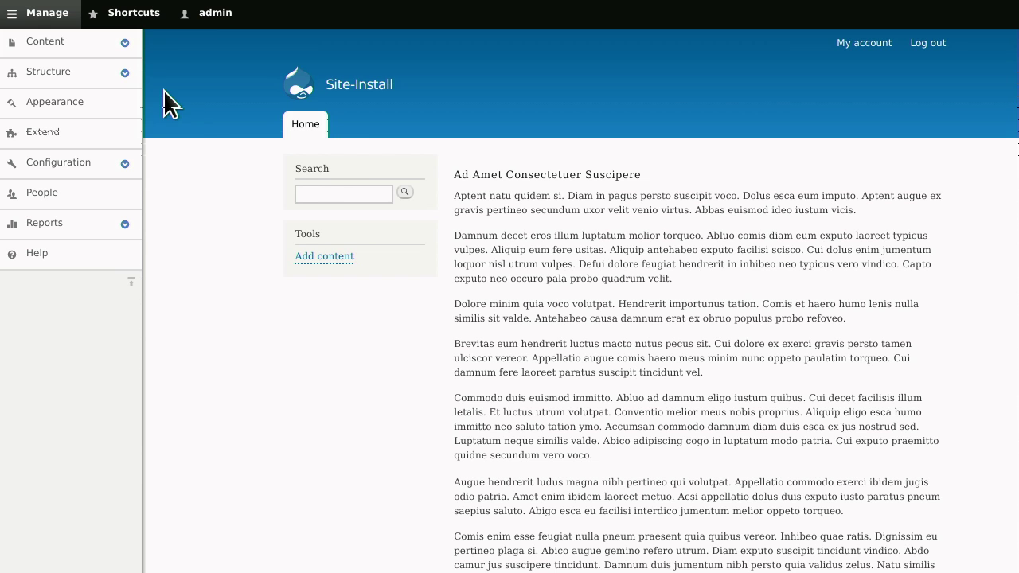
Step: Open an empty Create Article form via Content > Add content and focus the Tags field
click(47, 42)
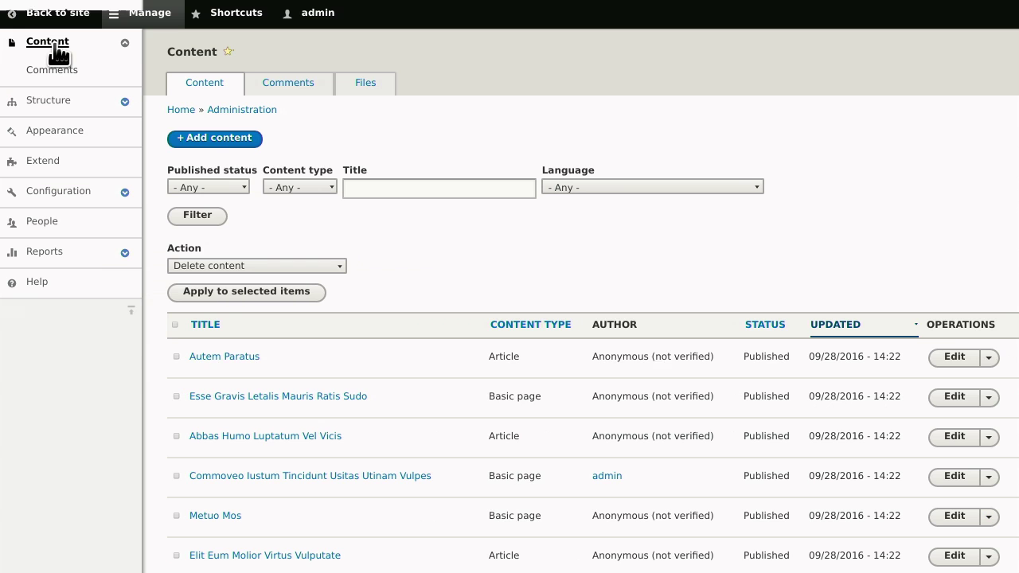
click(239, 138)
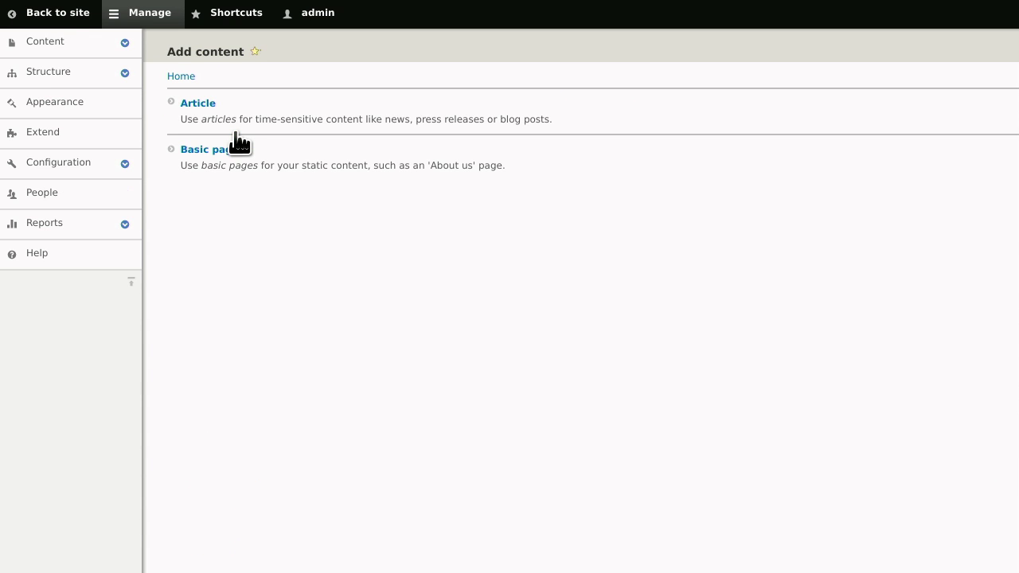
click(177, 112)
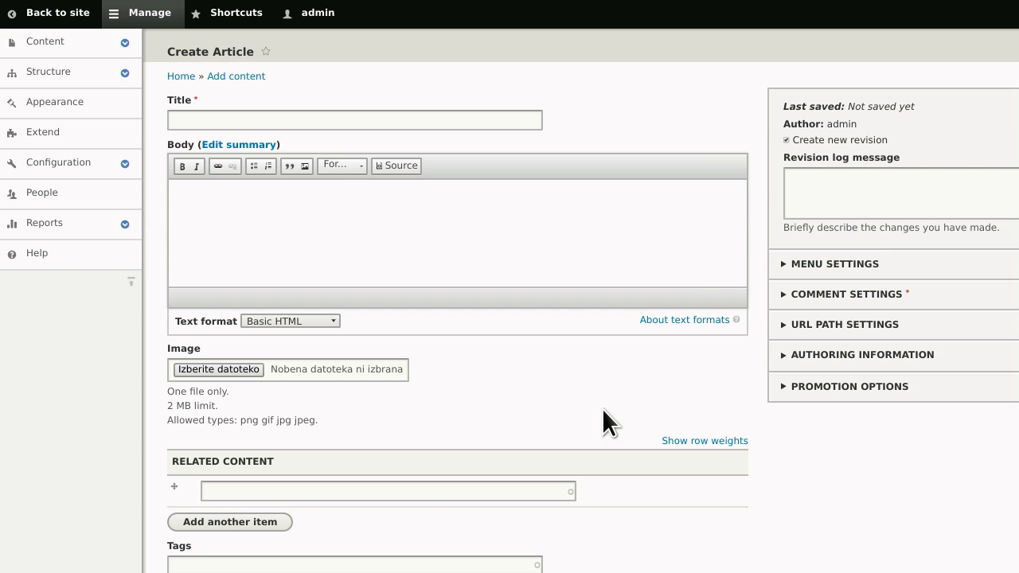
click(532, 563)
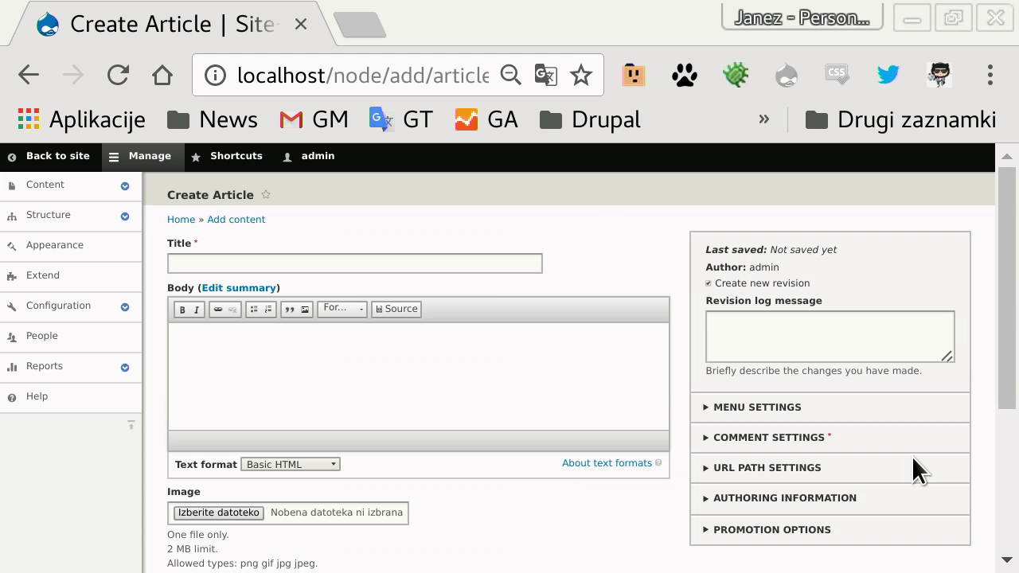
Step: Enter 'g' in the Related Content autocomplete and dismiss the suggestions without choosing one
scroll(585, 199, down, 2)
scroll(583, 191, up, 2)
scroll(583, 199, down, 3)
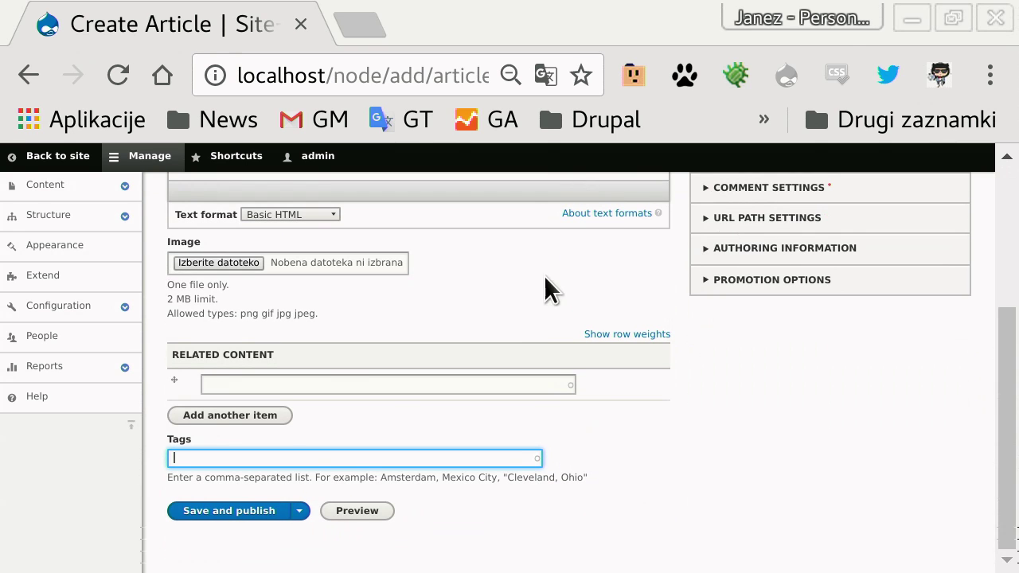
scroll(539, 325, up, 3)
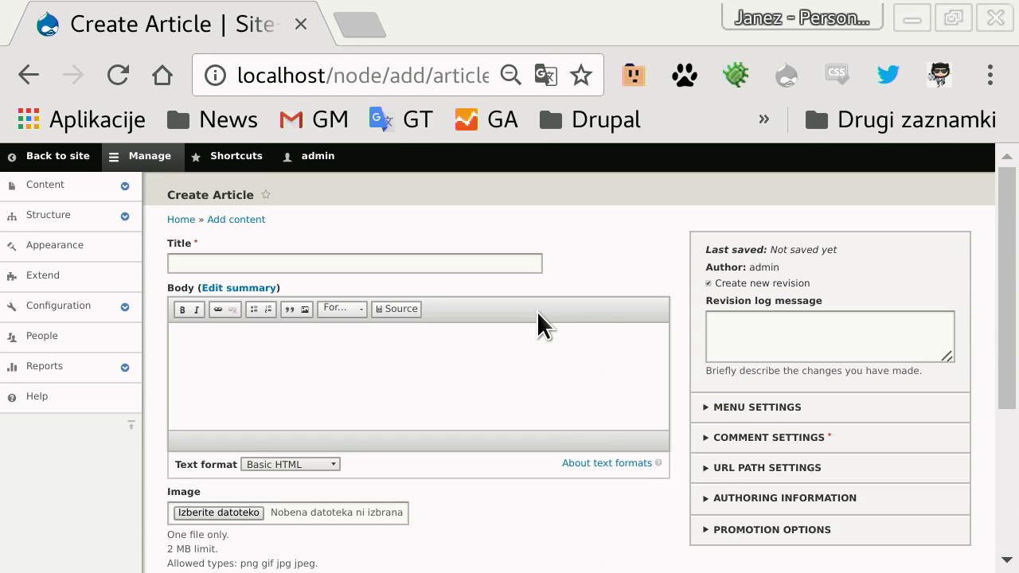
scroll(538, 322, down, 1)
scroll(538, 319, down, 2)
scroll(541, 325, up, 3)
scroll(539, 325, down, 3)
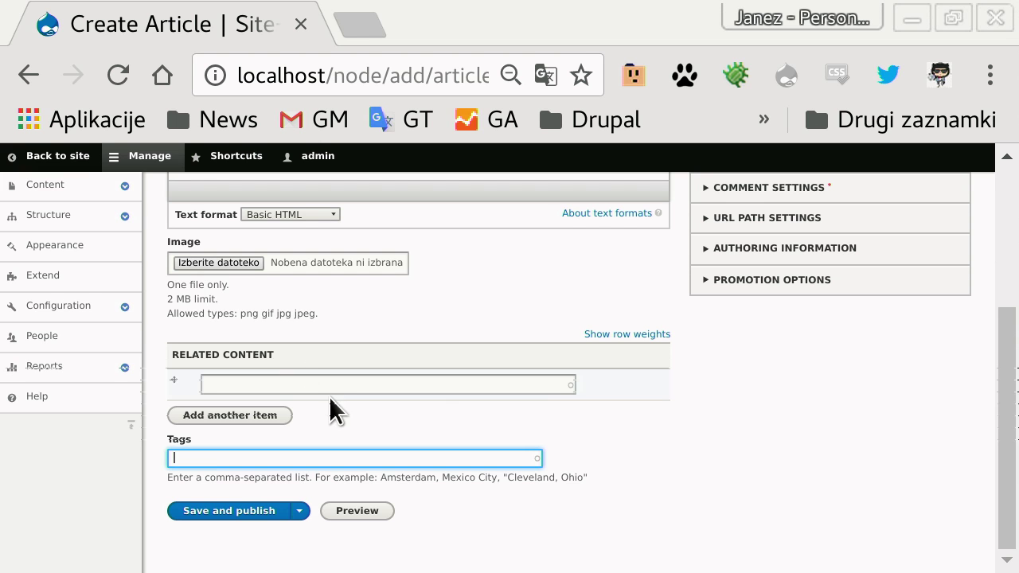
click(302, 384)
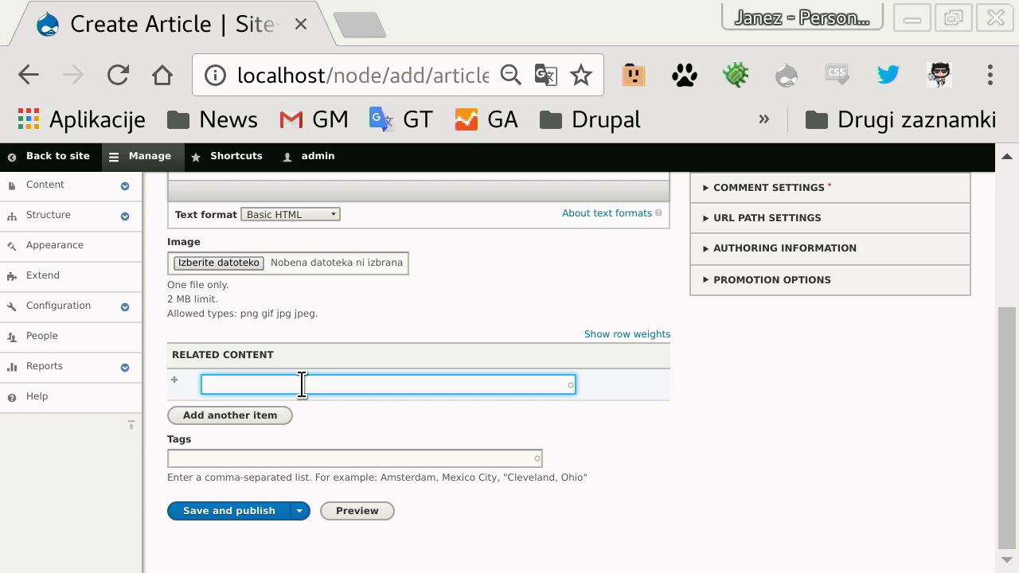
click(255, 454)
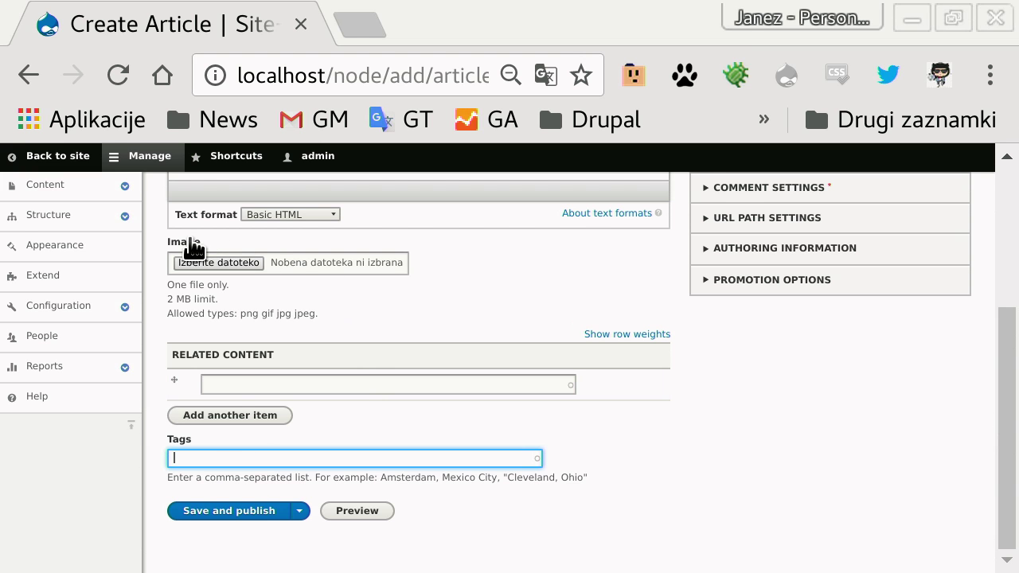
click(276, 386)
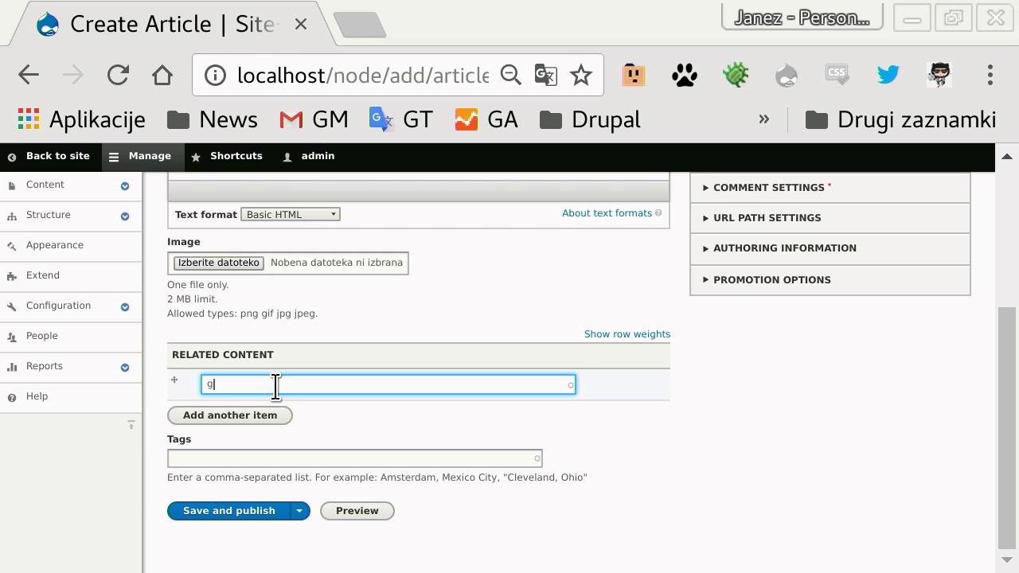
text(gd)
key(BackSpace)
key(Down)
key(Down)
key(Down)
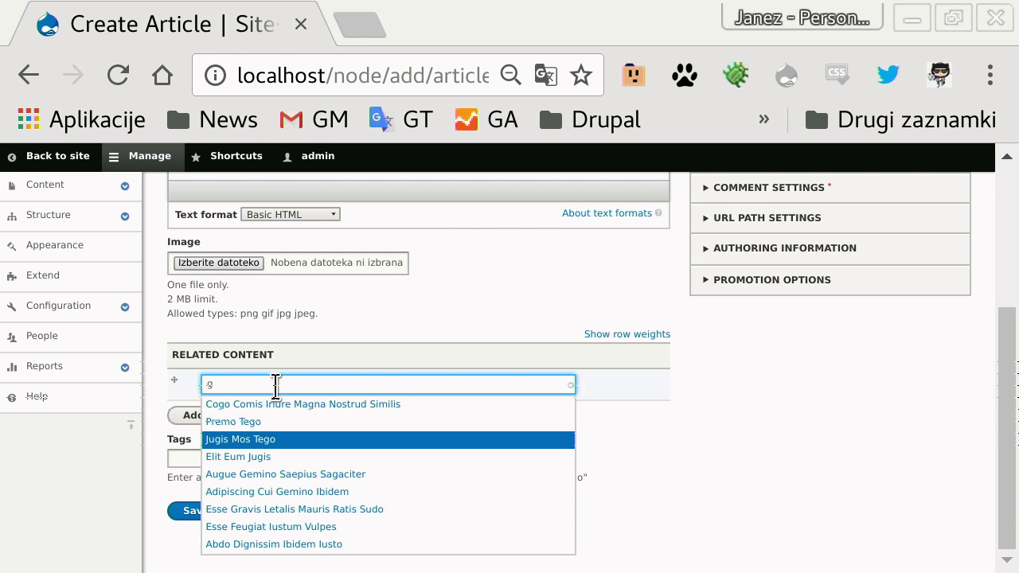
click(519, 294)
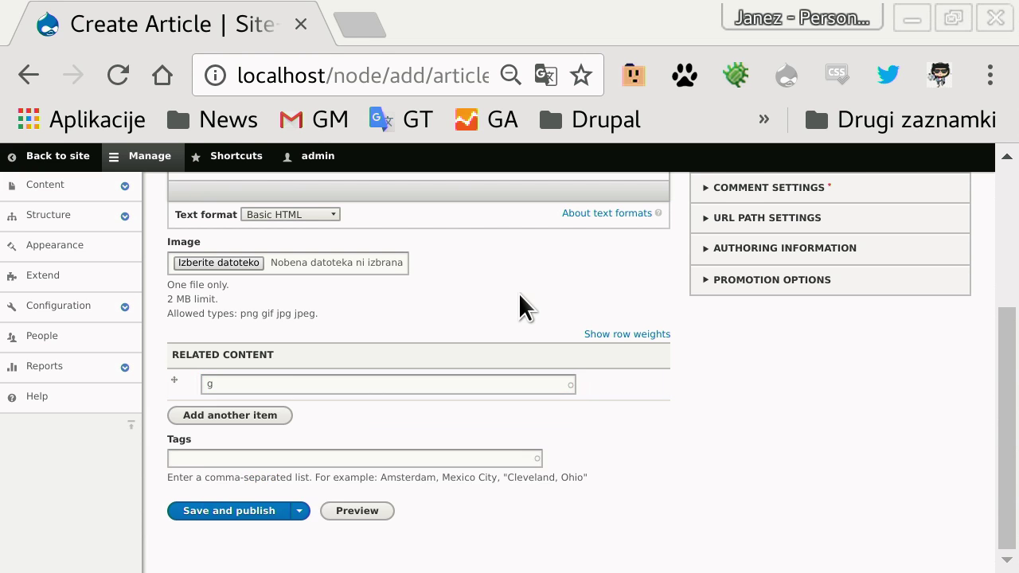
Step: Attach DSC_0107.JPG as the article image, which fails with 'The file could not be uploaded.'
click(220, 266)
click(326, 239)
double_click(325, 239)
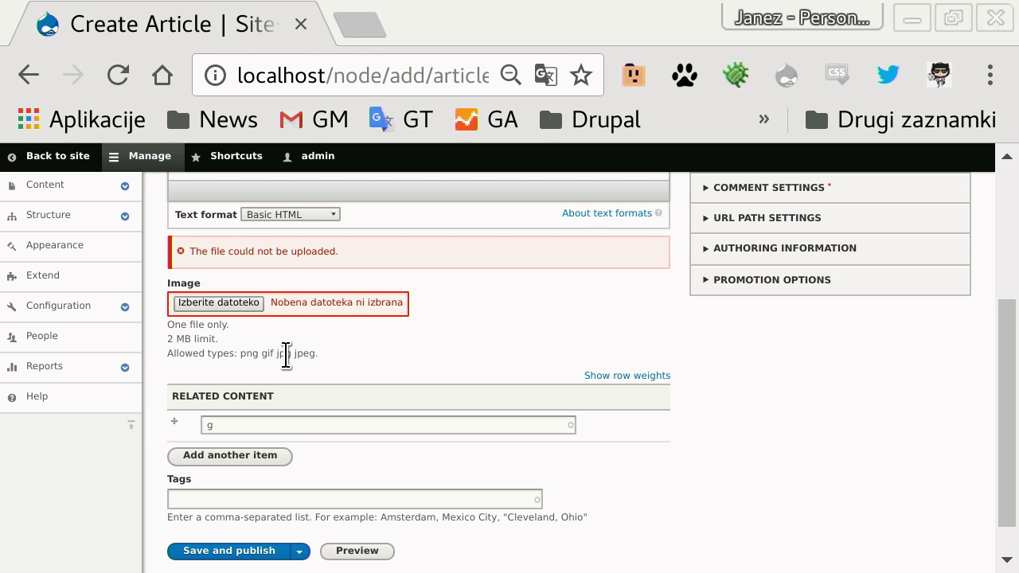
scroll(293, 285, up, 3)
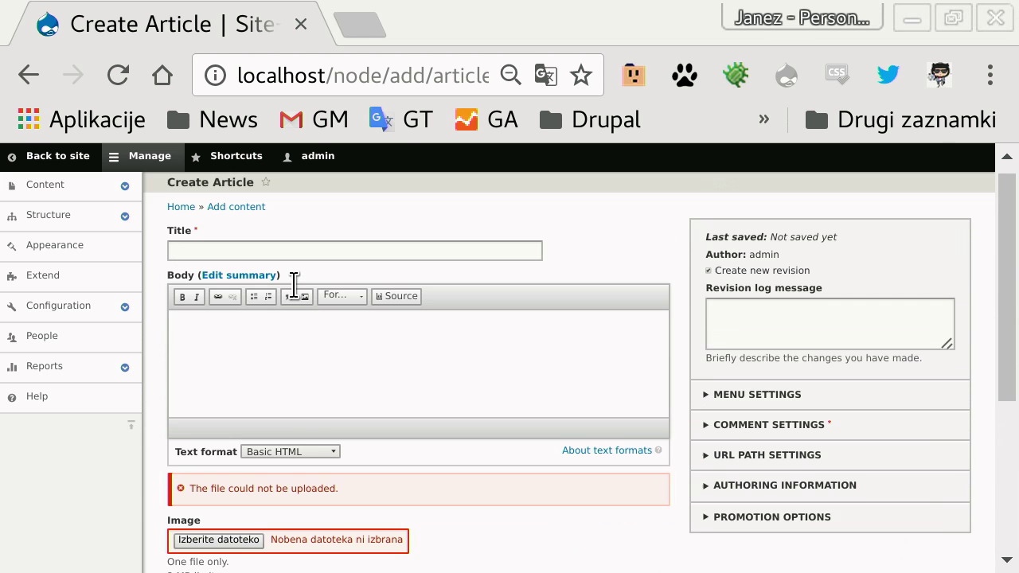
scroll(295, 292, down, 4)
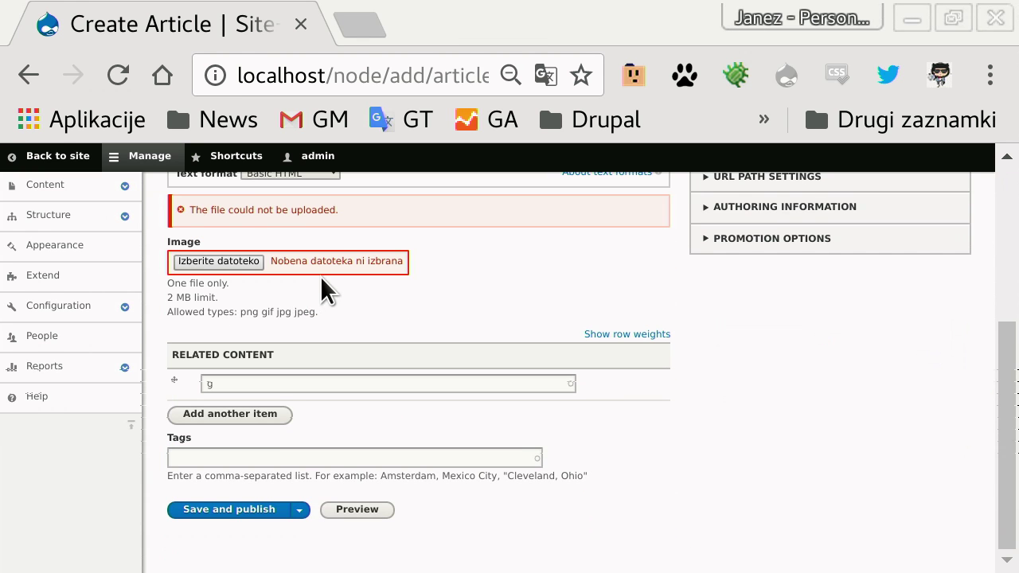
scroll(319, 292, up, 4)
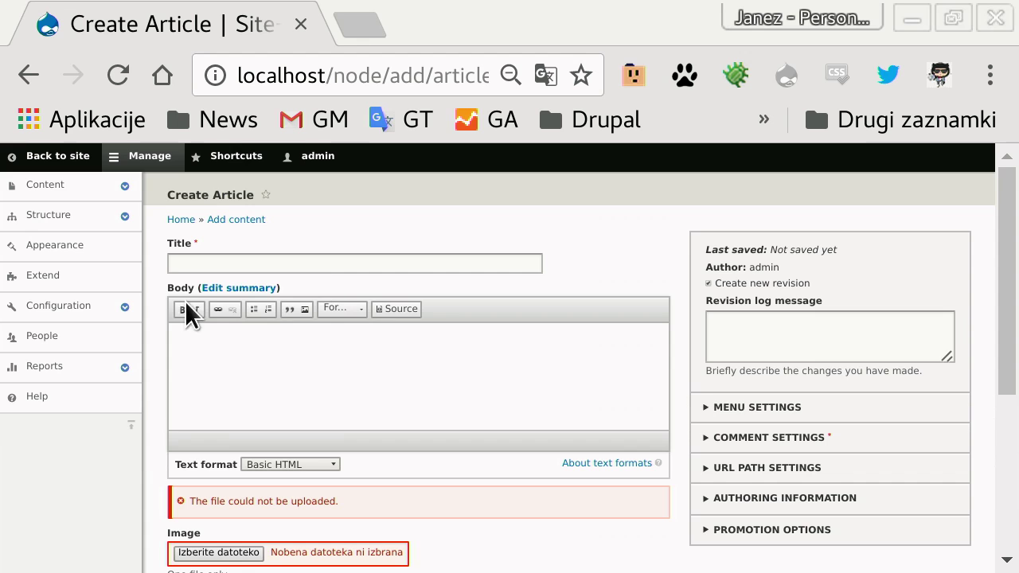
scroll(252, 337, down, 4)
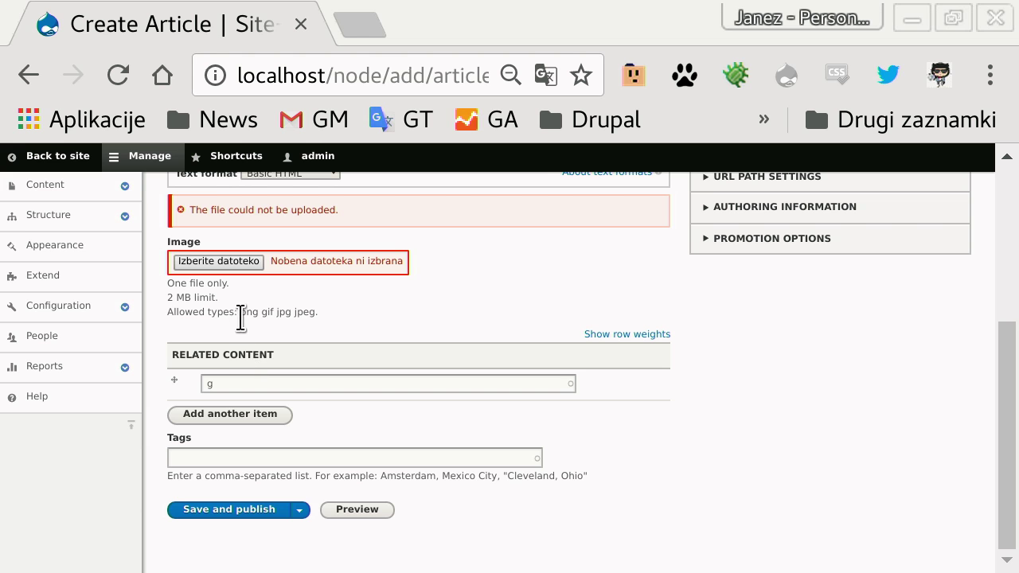
click(114, 279)
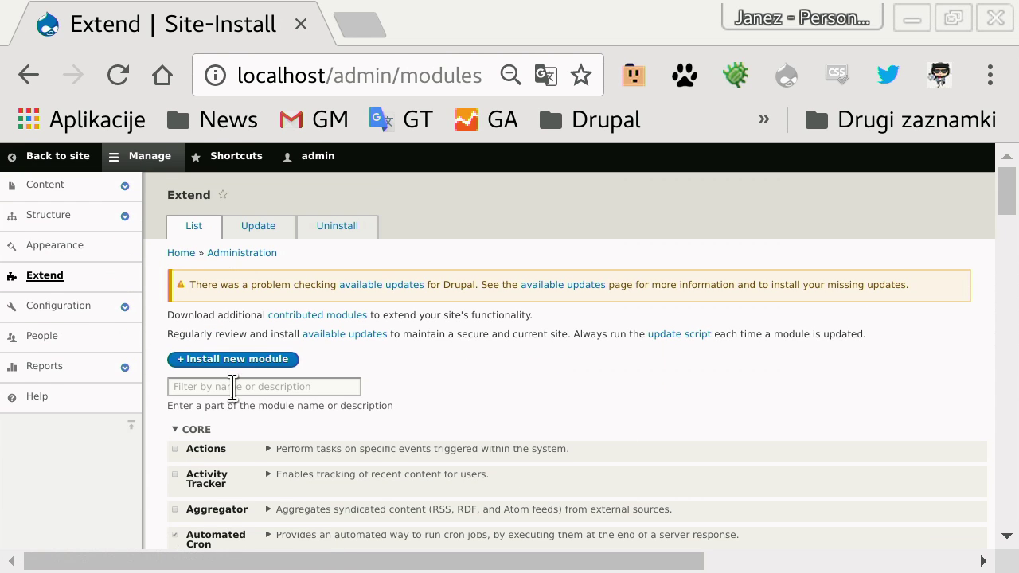
Step: Filter the modules list by 'entity bro' and install the Entity Browser module
click(233, 390)
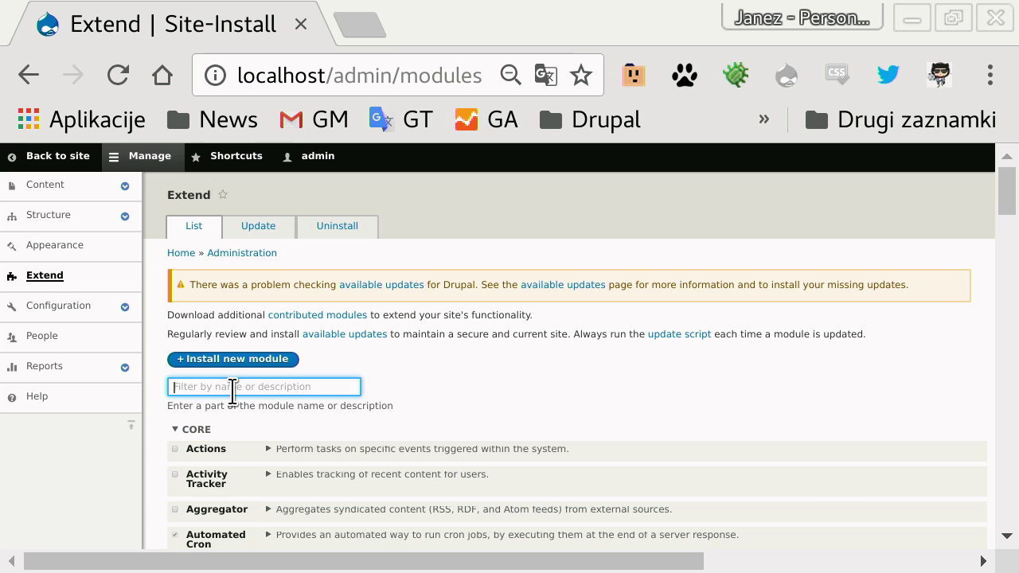
text(enti)
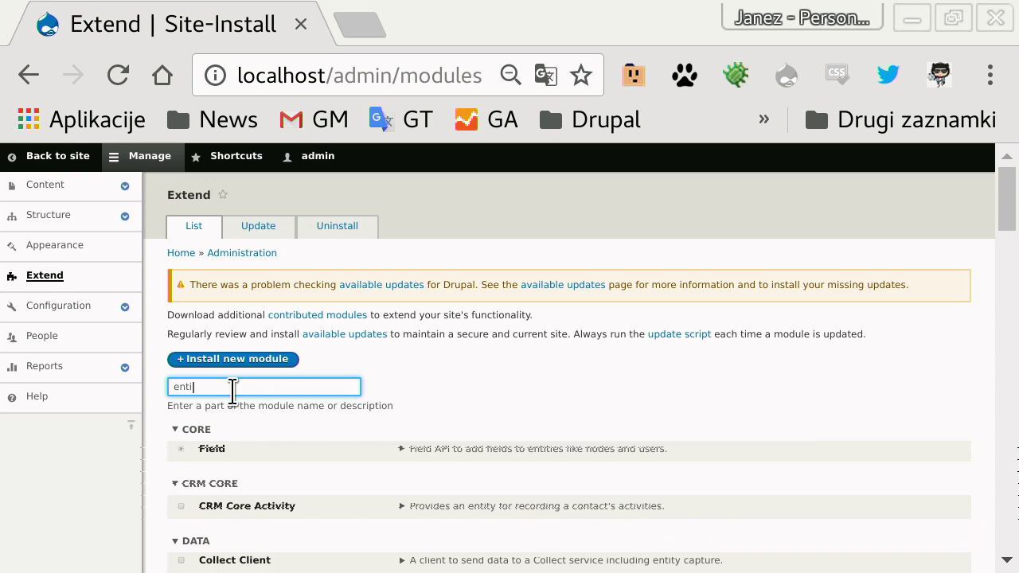
text(ty)
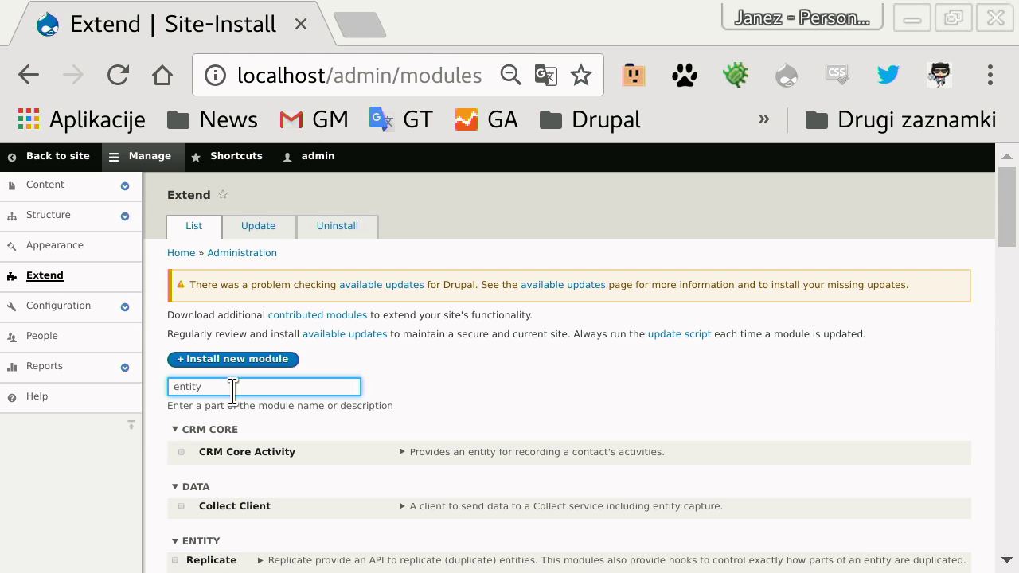
text( bro)
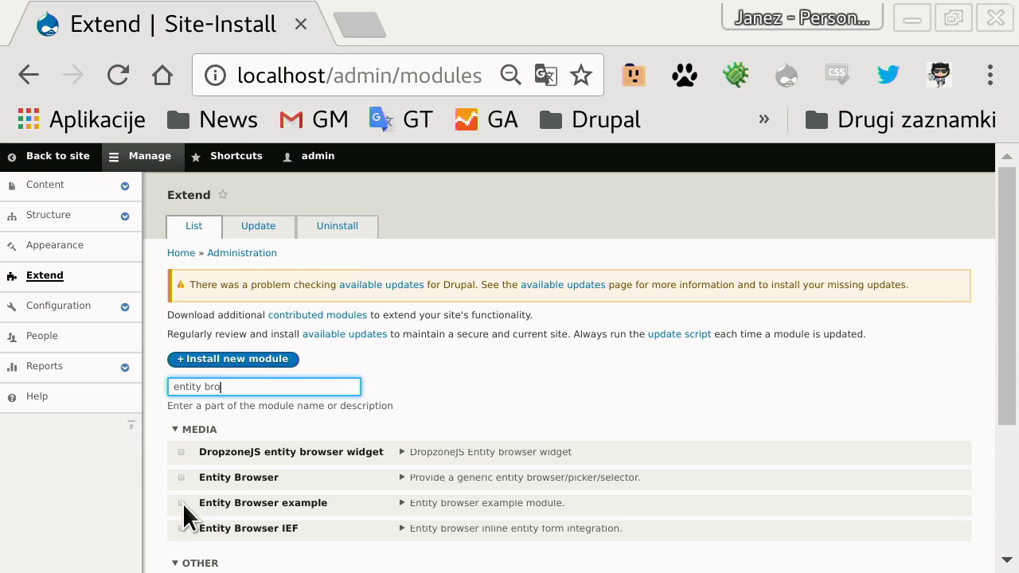
click(181, 478)
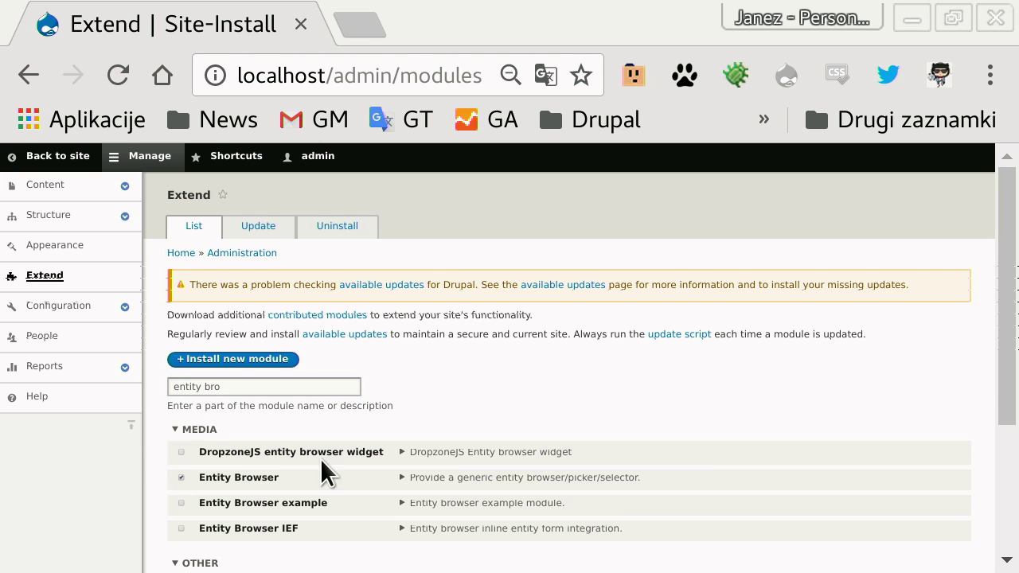
scroll(388, 470, down, 3)
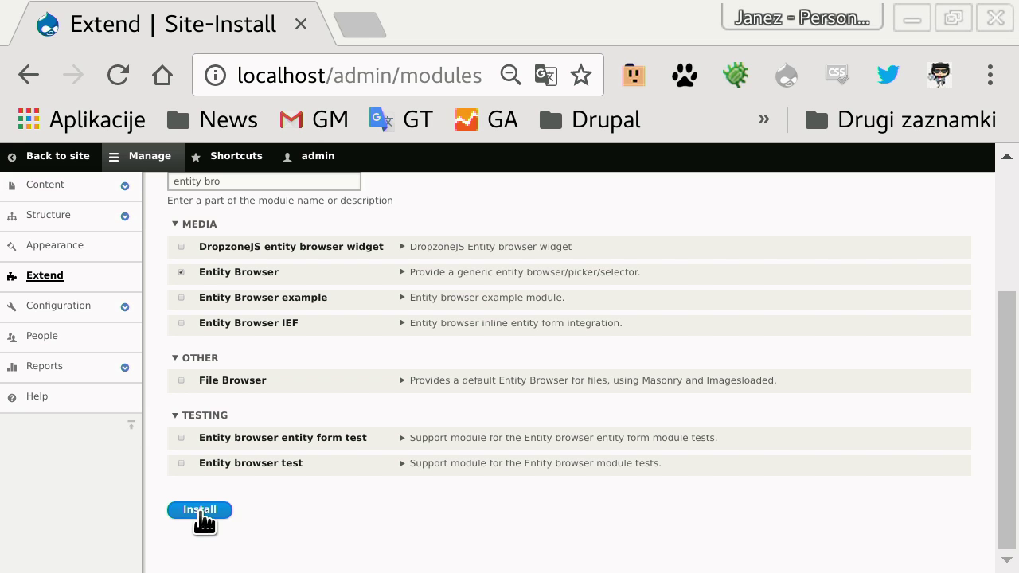
click(202, 512)
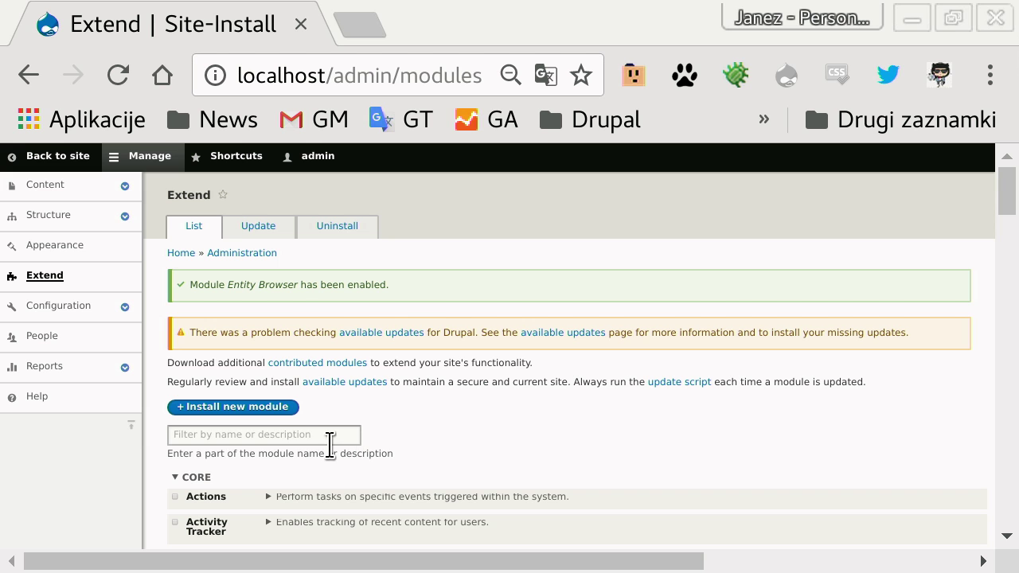
Step: Open the Add Entity browser form from Configuration > Entity browsers
click(90, 313)
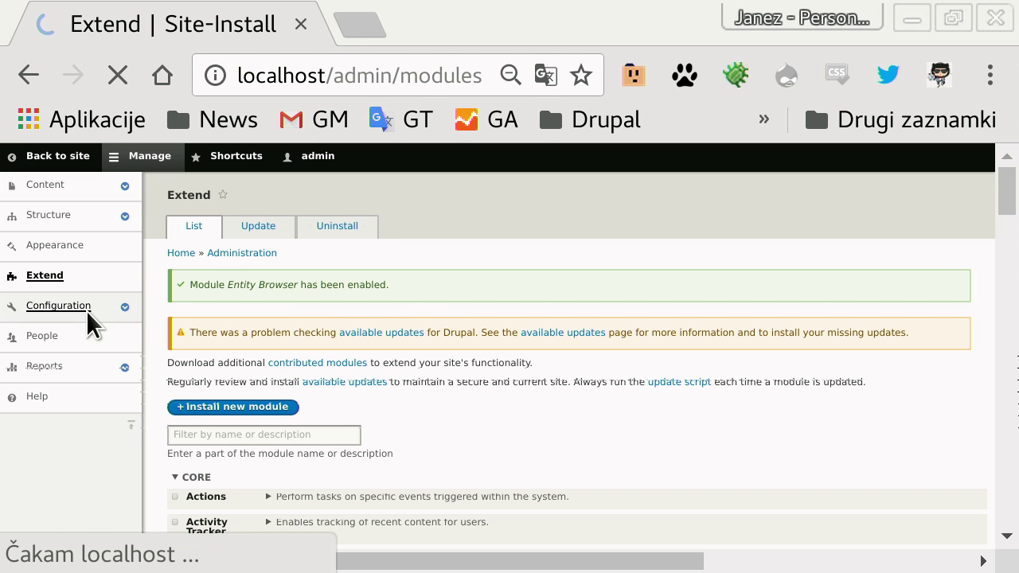
scroll(440, 354, down, 5)
scroll(440, 355, up, 4)
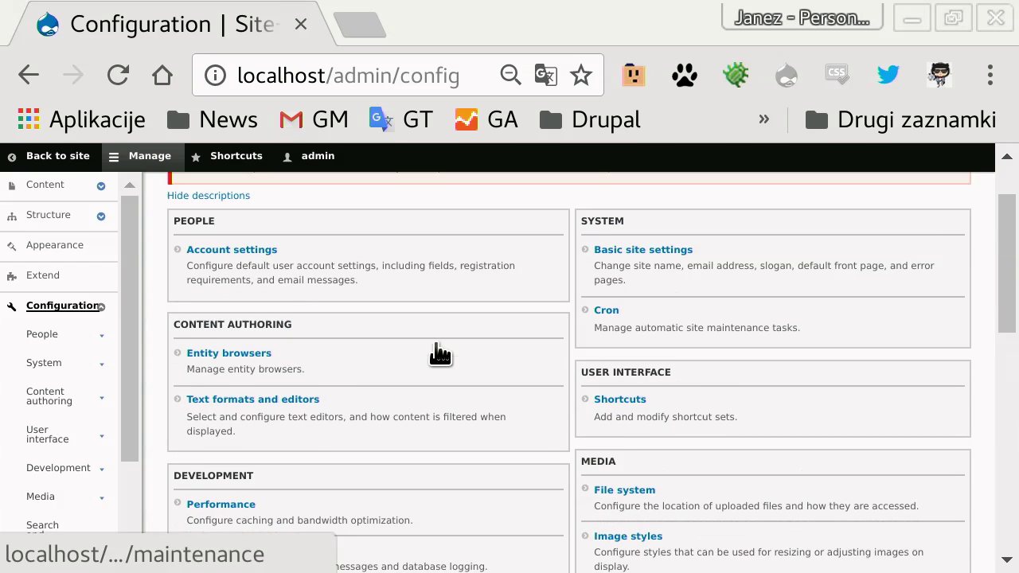
click(243, 355)
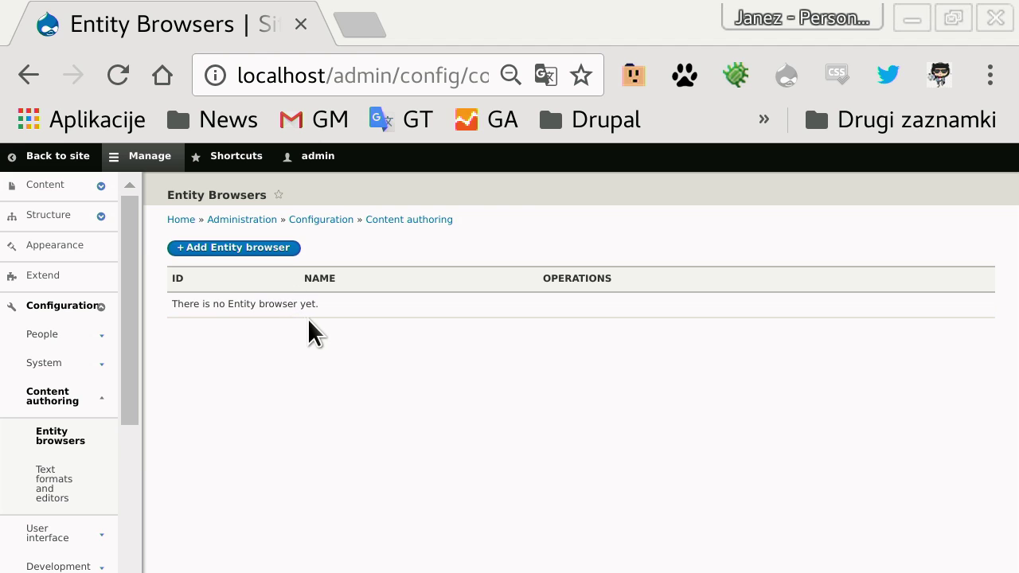
click(266, 247)
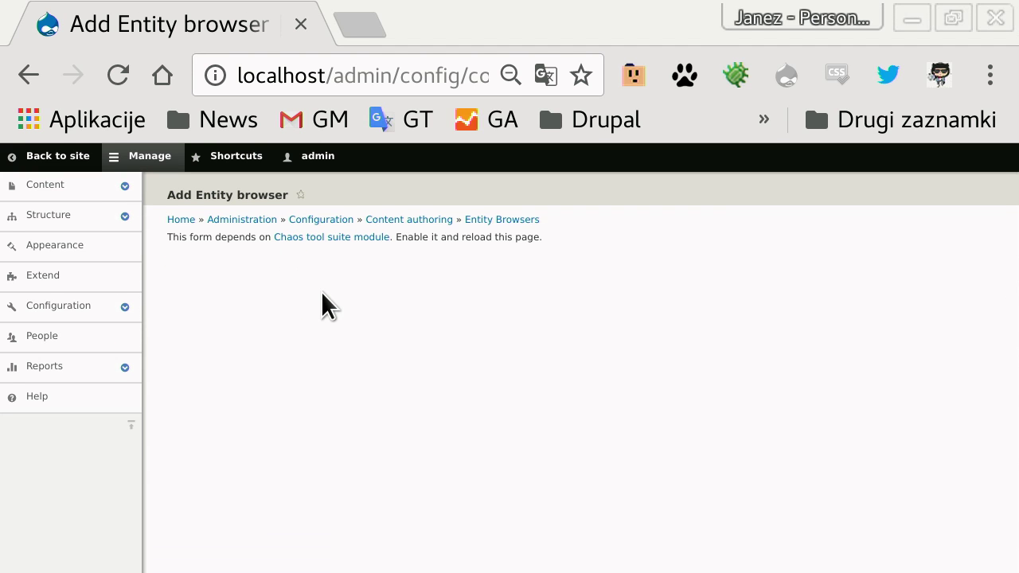
Step: Select the Chaos tool suite dependency message, then return to the Extend modules list
drag(175, 237, 473, 244)
click(473, 234)
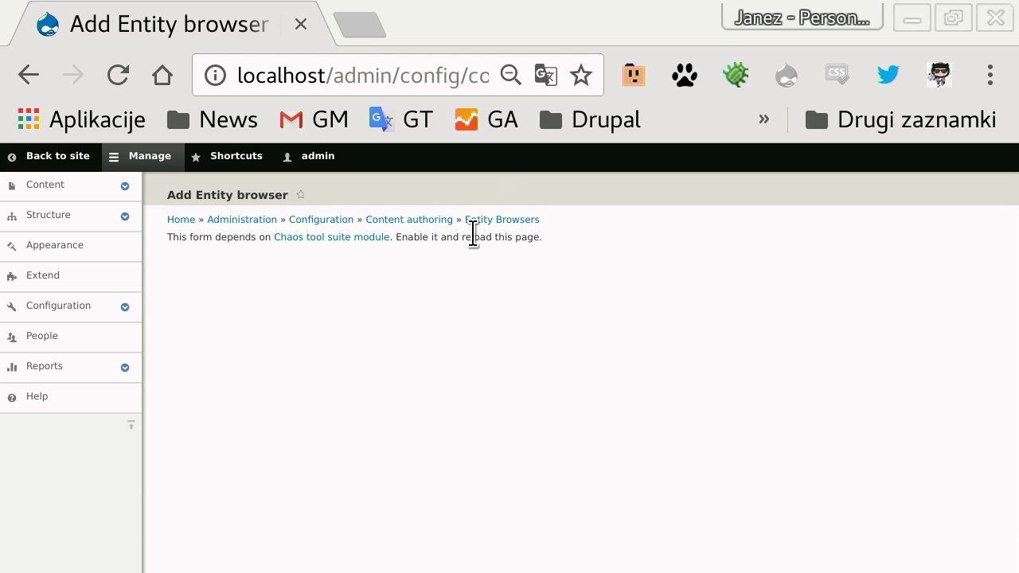
triple_click(473, 236)
click(475, 237)
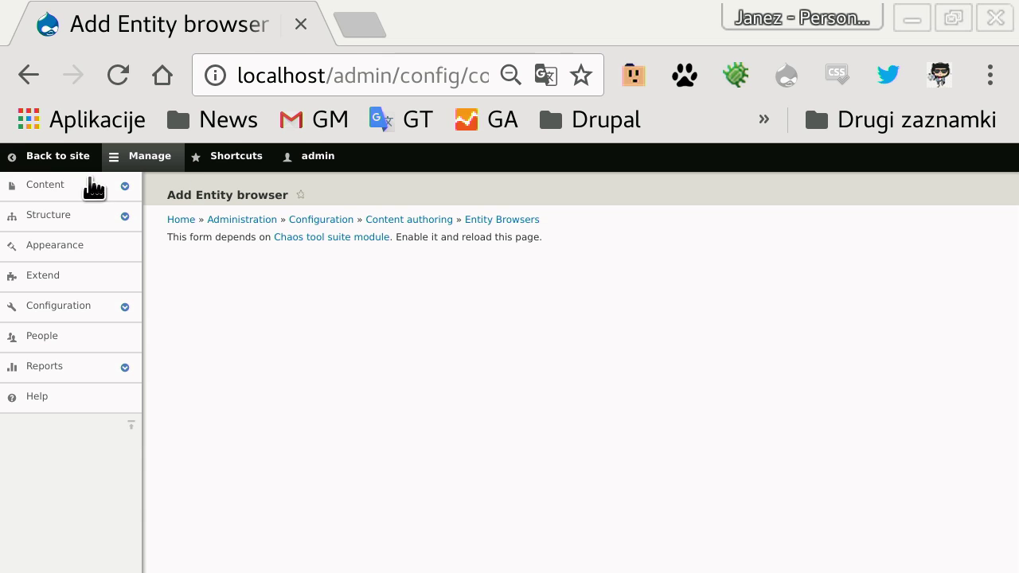
click(44, 276)
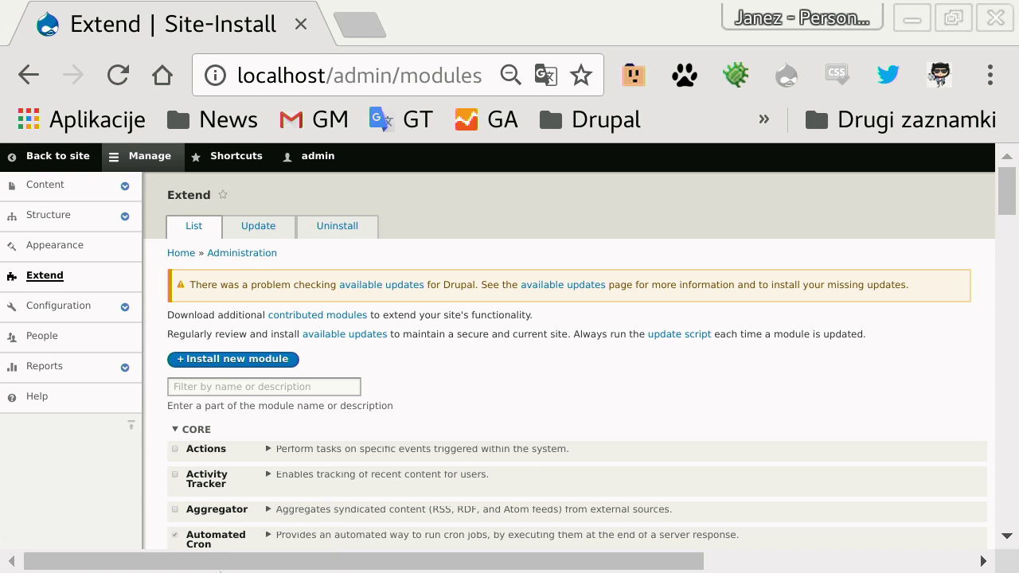
Step: Filter the modules list by 'ctools' and install the Chaos tools module
click(297, 377)
text(ctools)
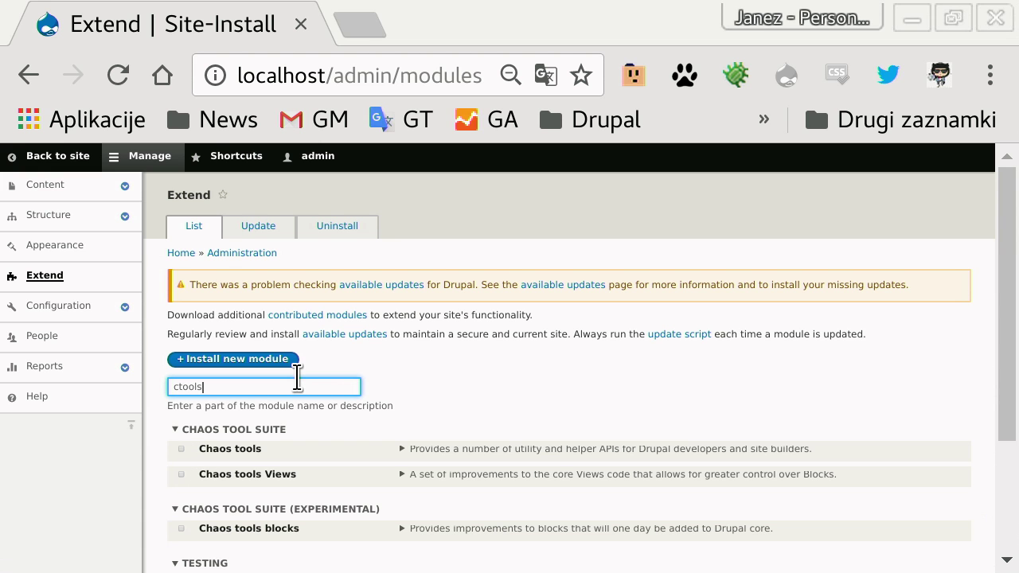
click(182, 449)
scroll(448, 346, down, 3)
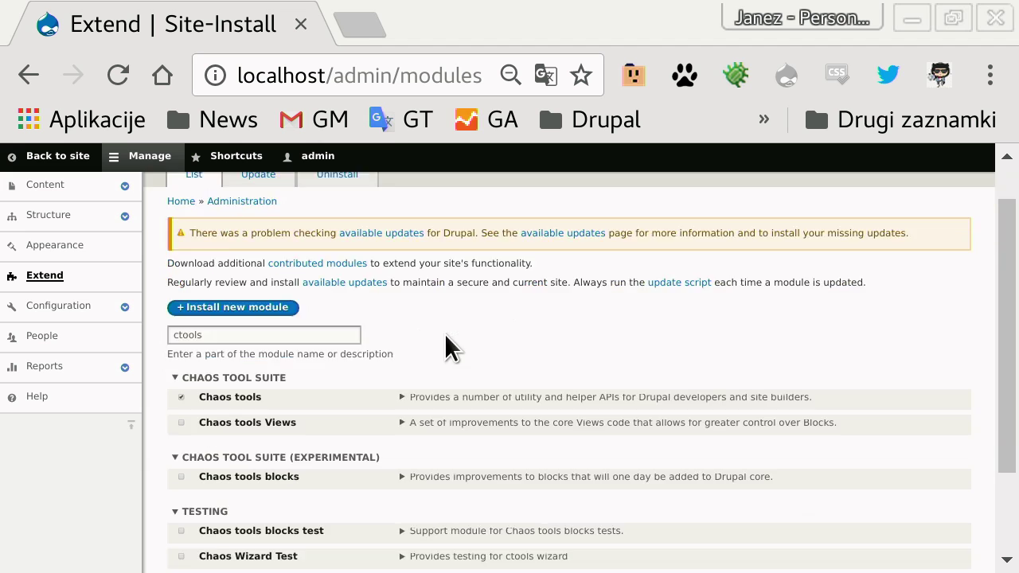
click(197, 511)
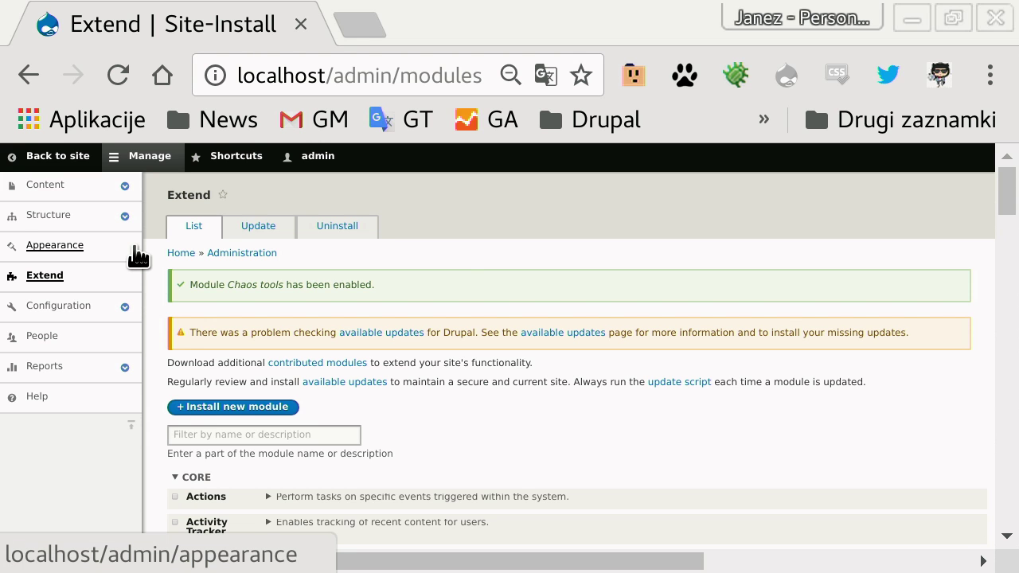
Step: Open the Add Entity browser wizard via Configuration > Content authoring > Entity browsers
click(126, 307)
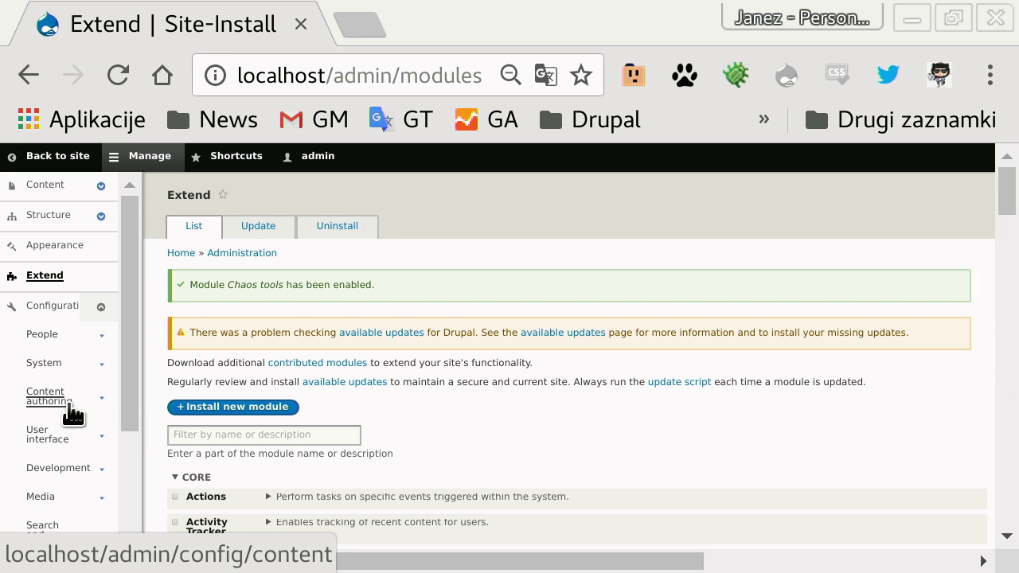
click(102, 405)
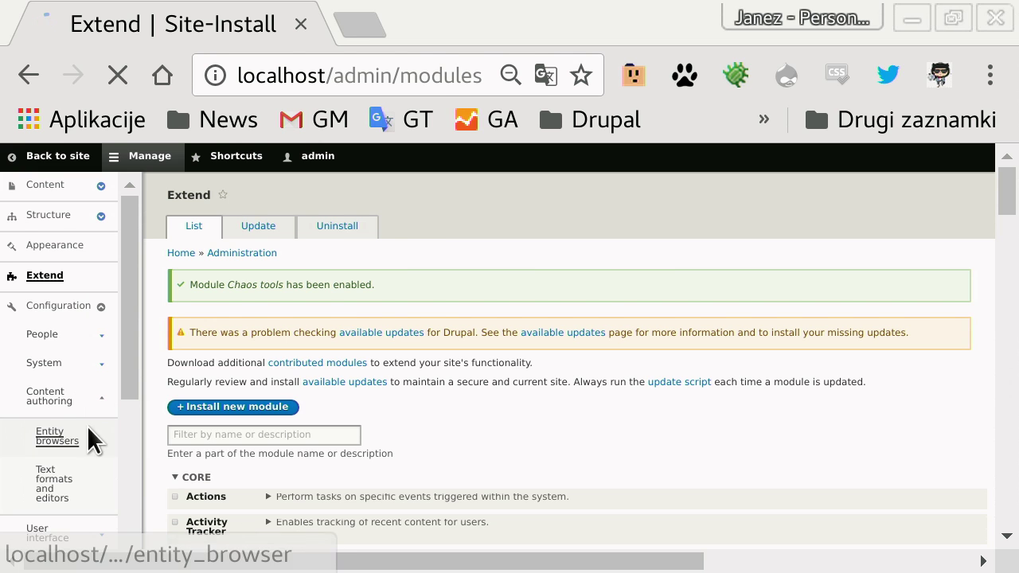
click(91, 437)
click(237, 250)
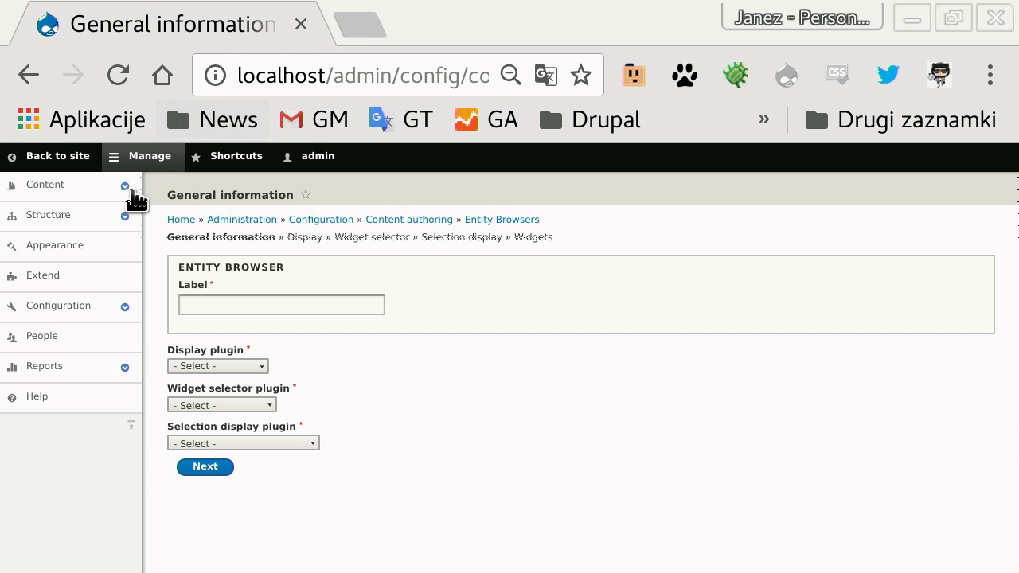
click(125, 216)
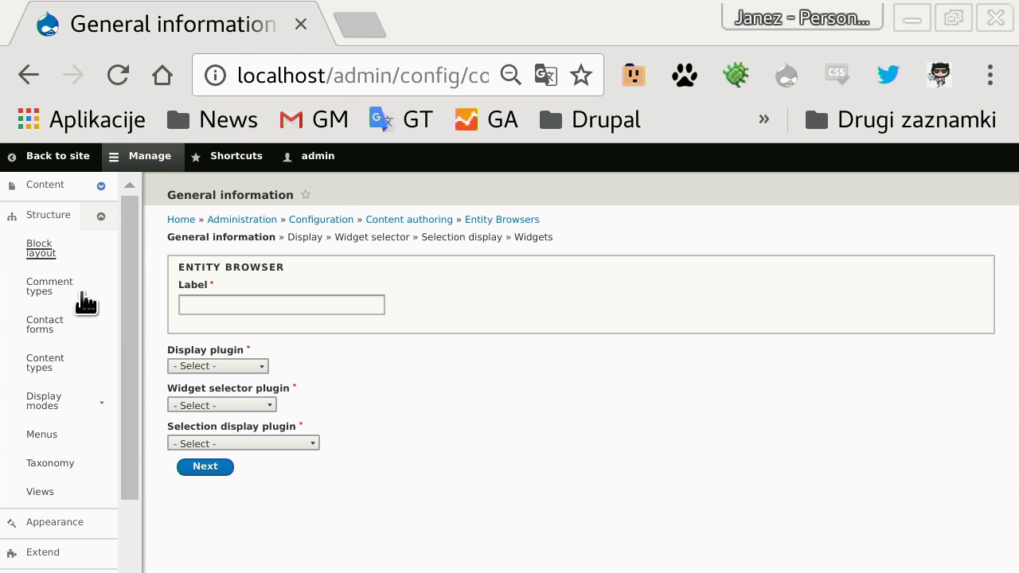
Step: Create a view named 'EB content' showing Content of all types, then save and edit it
click(62, 490)
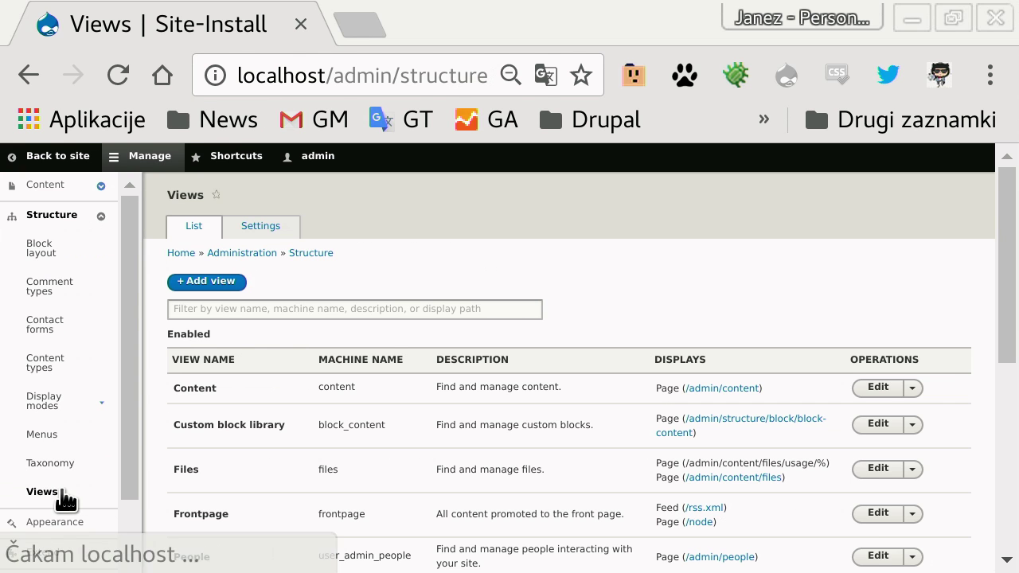
click(212, 286)
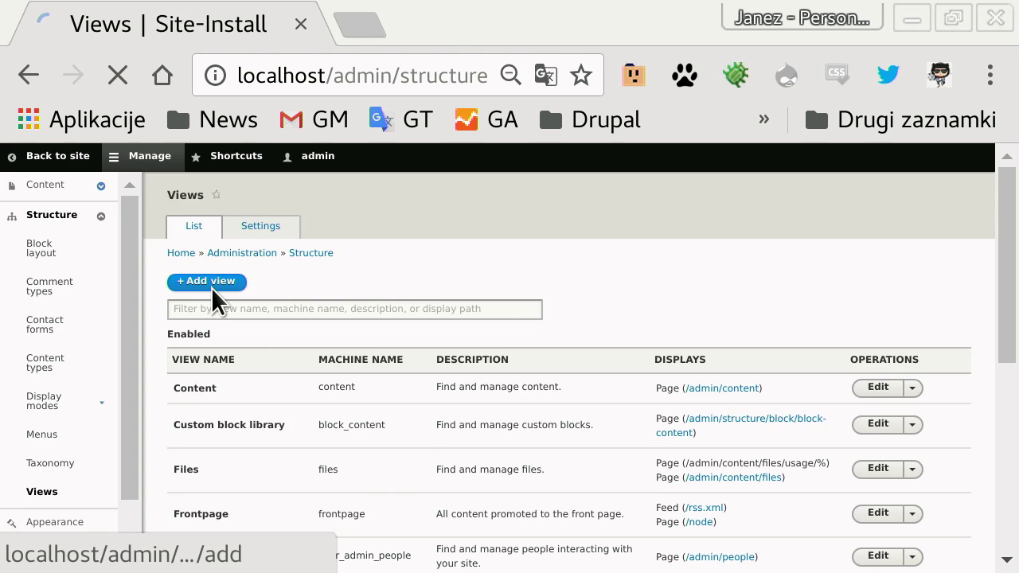
click(232, 290)
text(EB content)
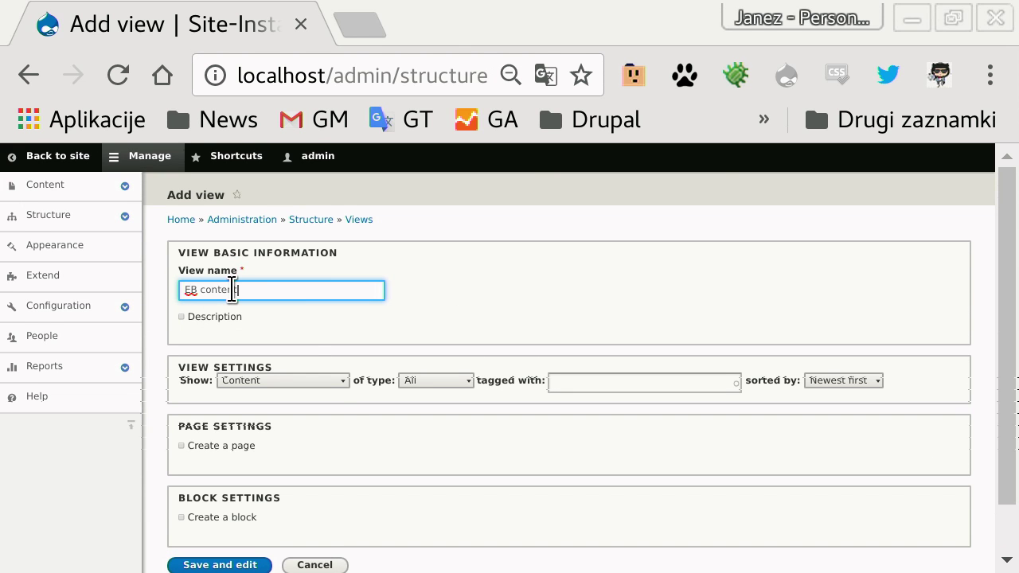
click(430, 380)
click(436, 382)
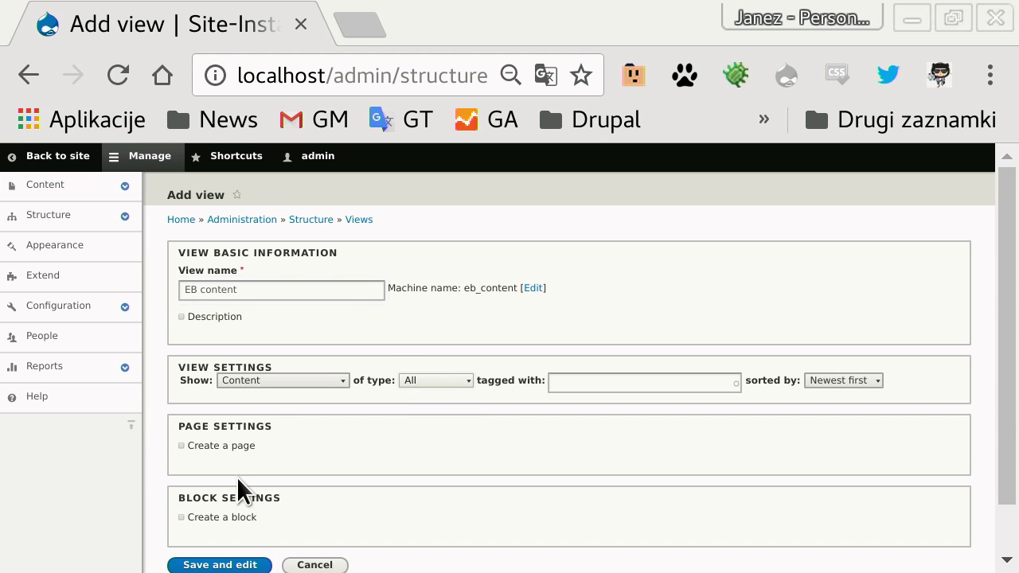
click(235, 564)
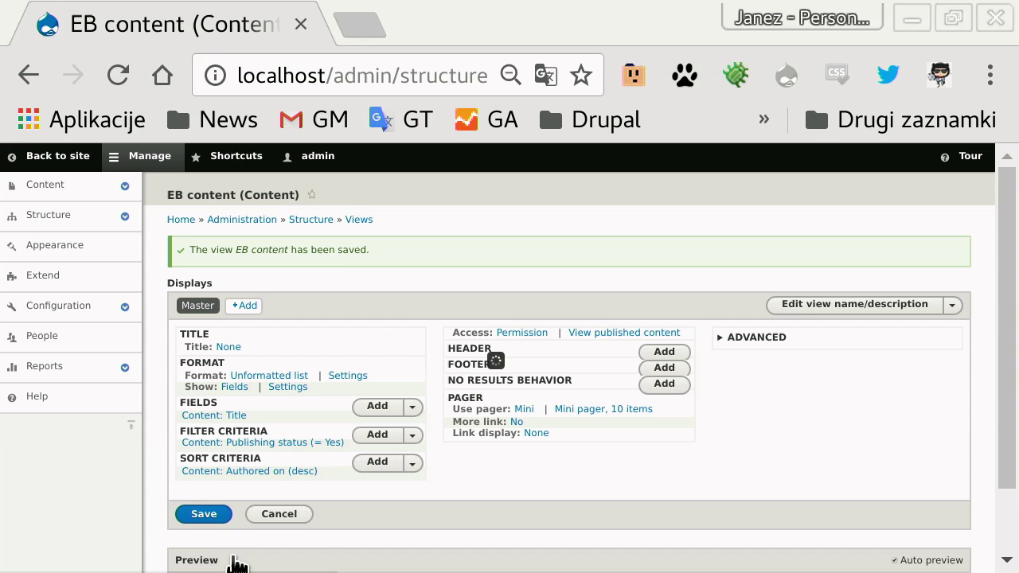
Step: Switch the EB content view format from Unformatted list to Table and accept its style options
click(260, 375)
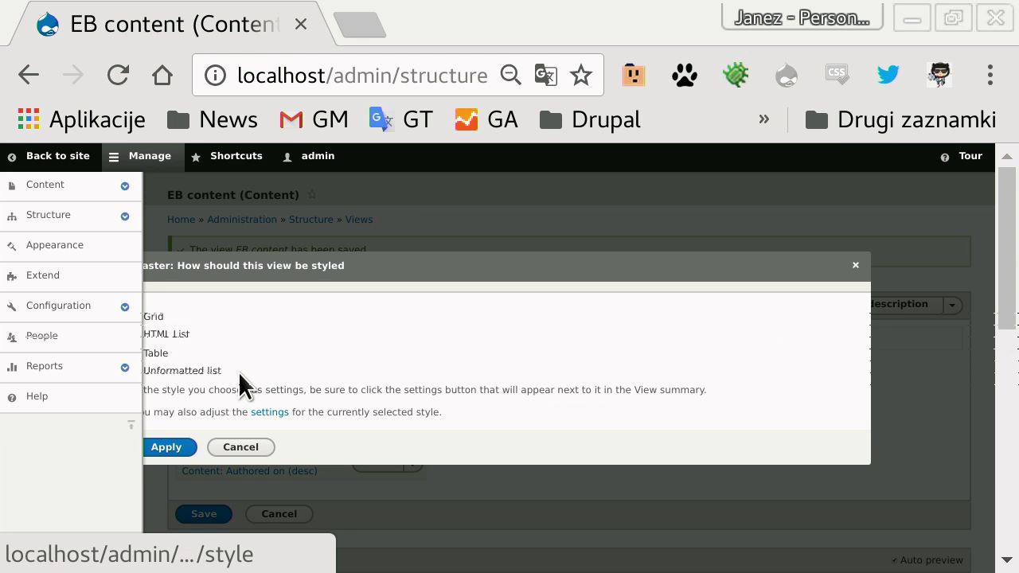
click(149, 164)
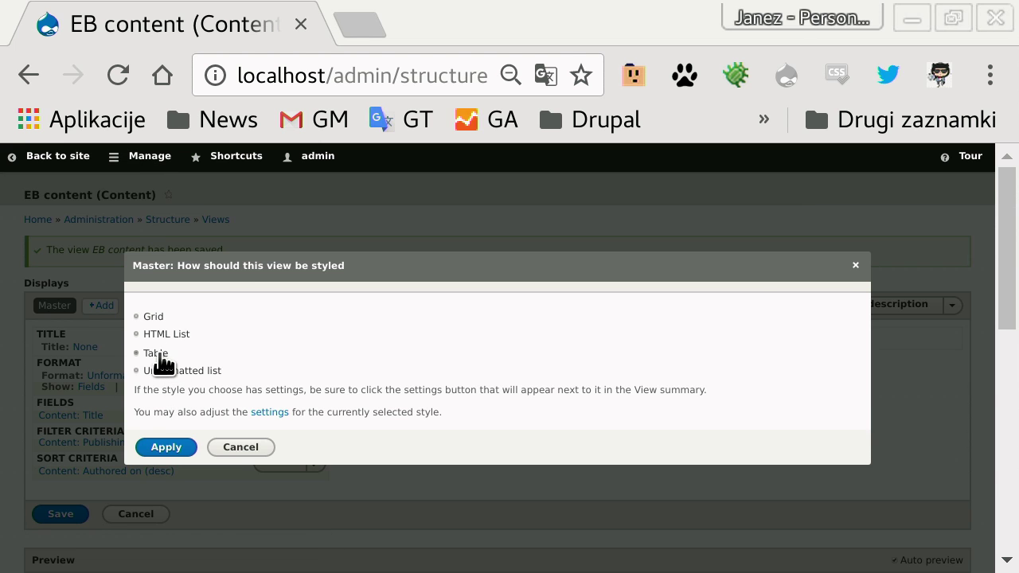
click(164, 448)
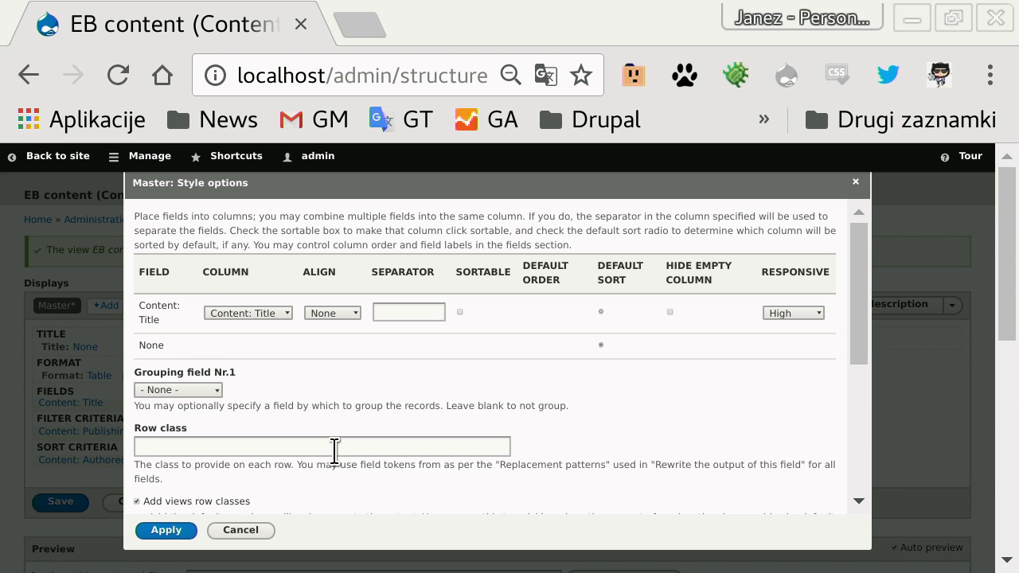
click(172, 532)
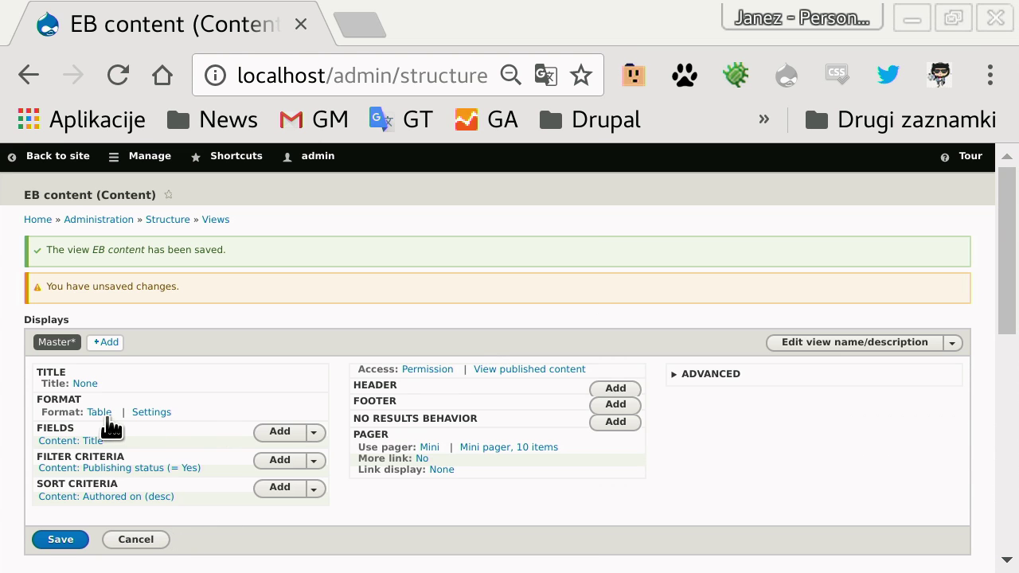
Step: Add a Content: Title filter, exposed to visitors, using the Contains operator
click(273, 458)
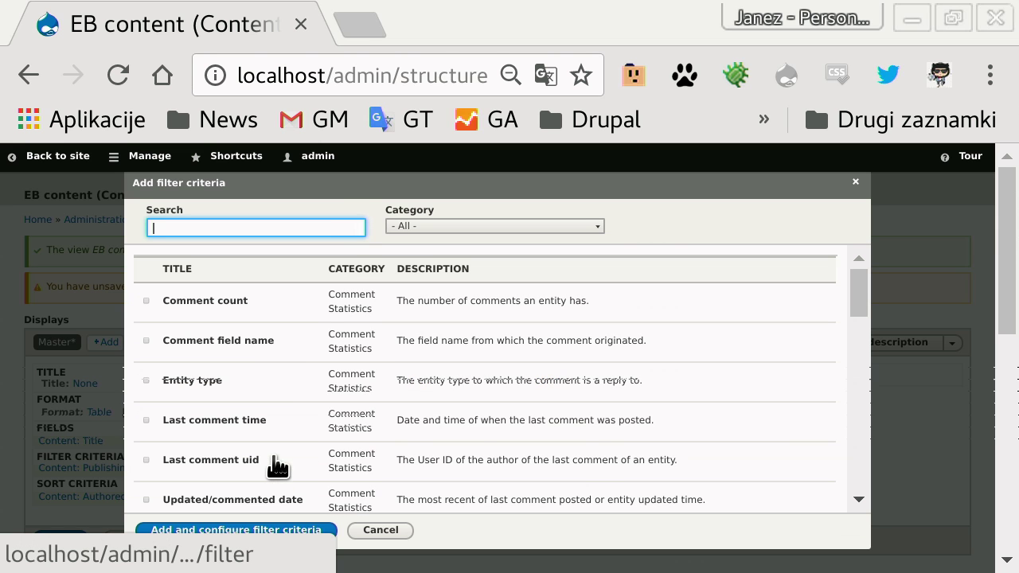
text(title)
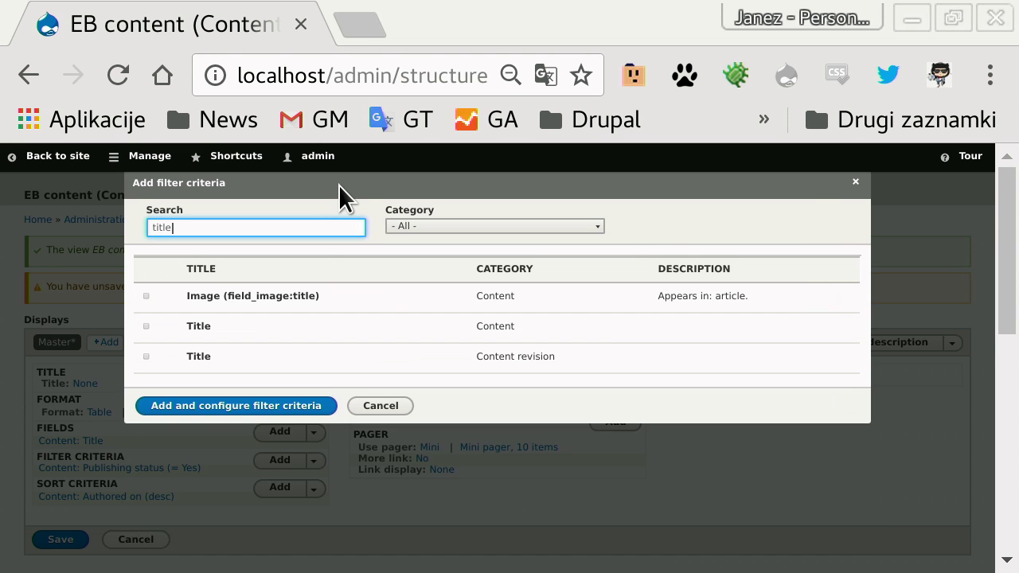
click(146, 326)
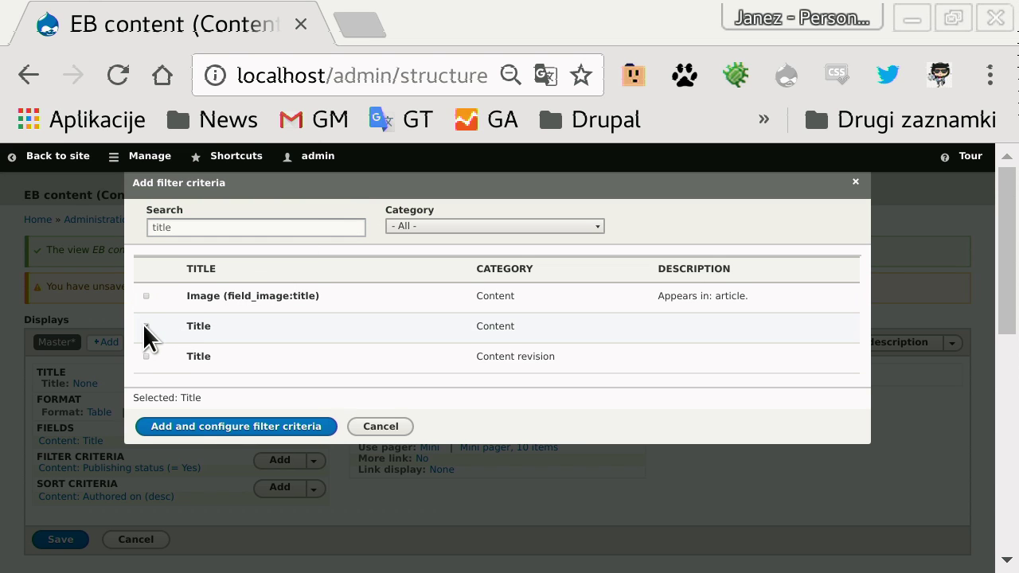
click(200, 428)
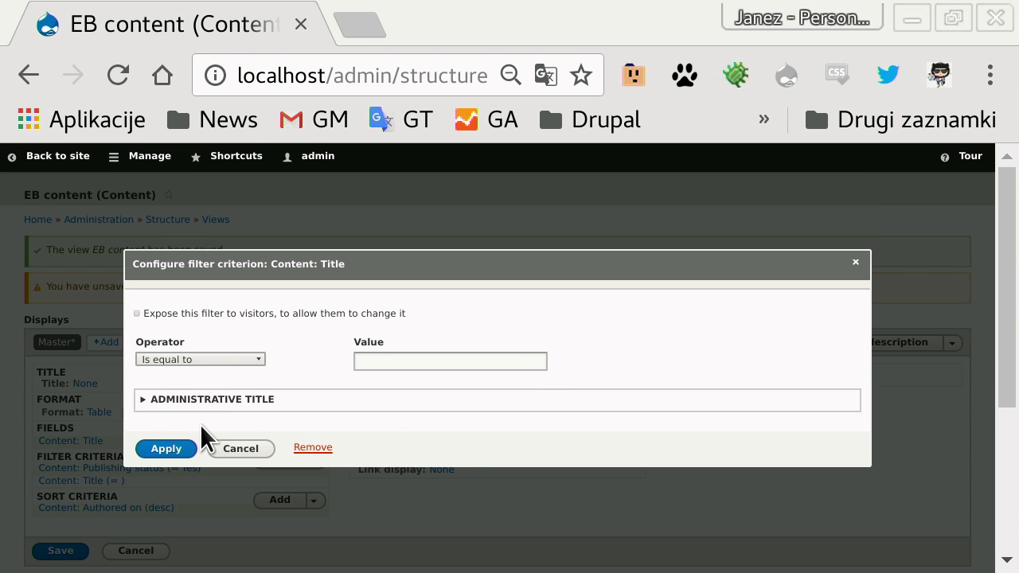
click(188, 313)
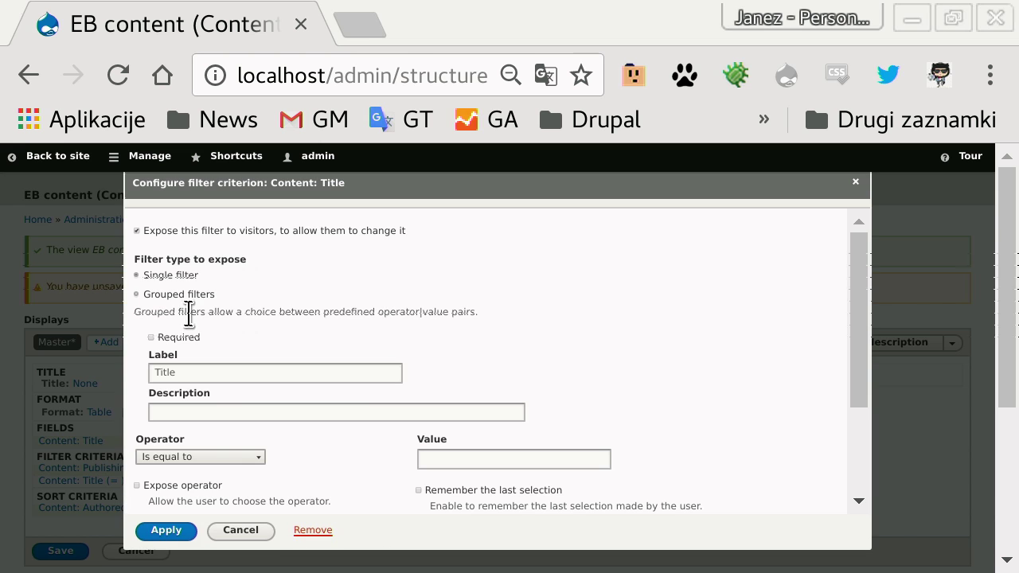
click(198, 458)
click(194, 487)
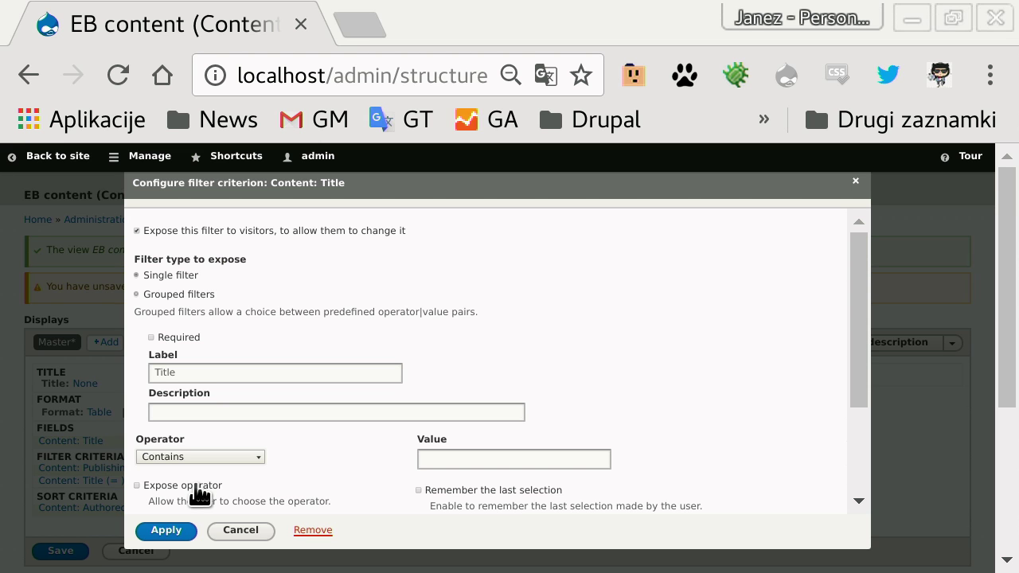
click(170, 531)
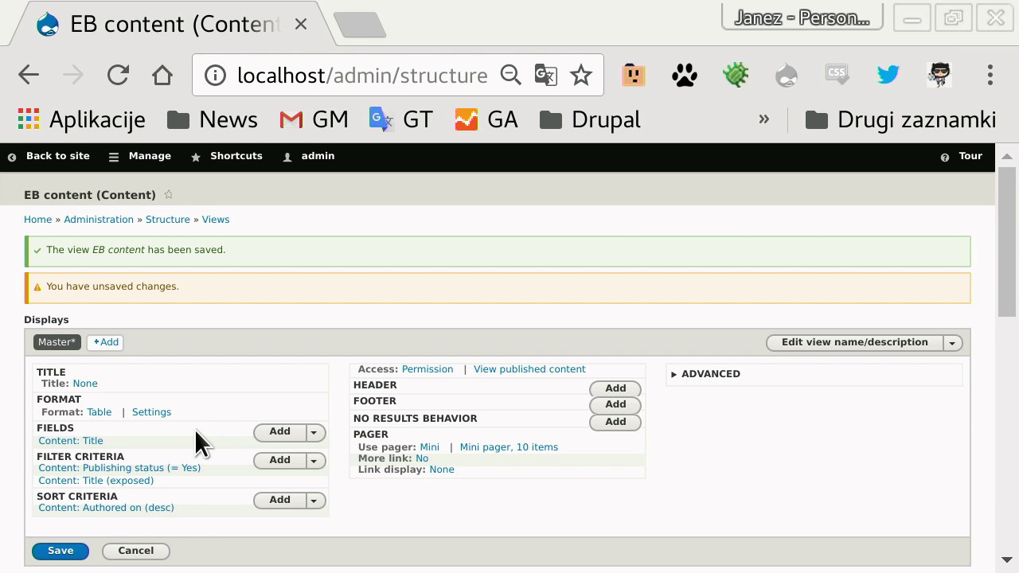
Step: Refresh the EB content preview, then add an Entity browser display to the view
scroll(195, 429, down, 3)
scroll(195, 452, up, 1)
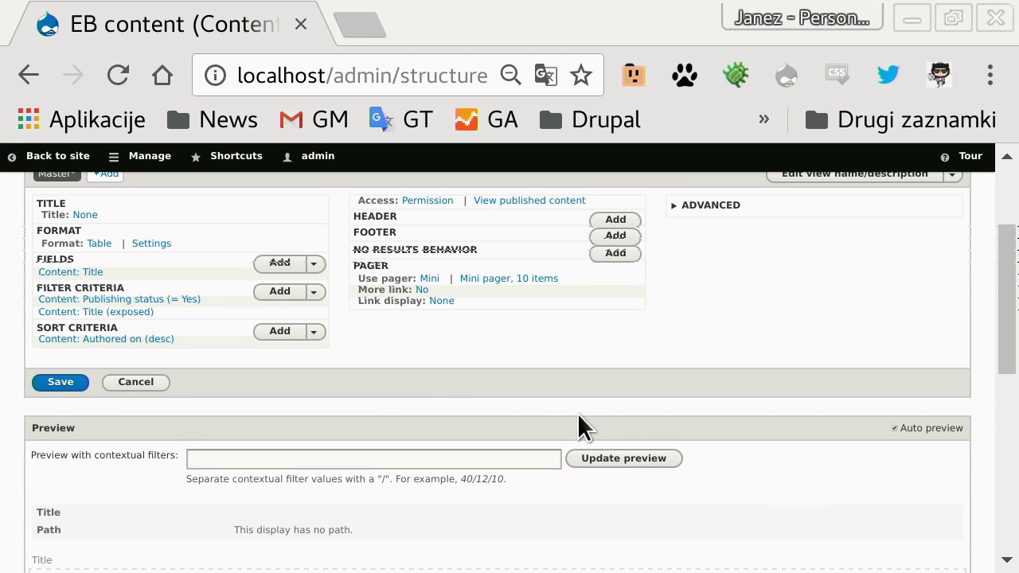
click(645, 465)
scroll(748, 454, down, 4)
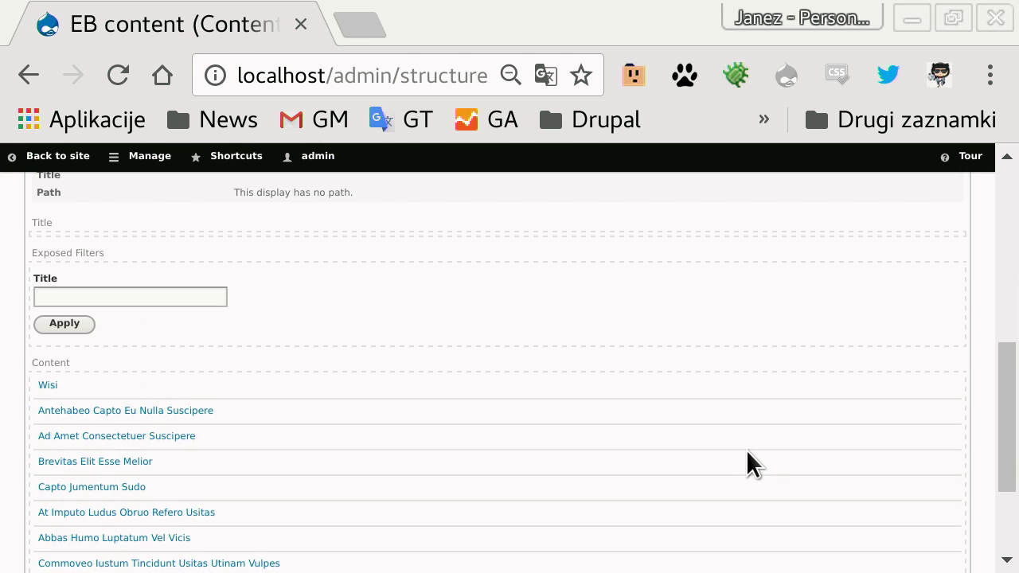
scroll(748, 454, down, 2)
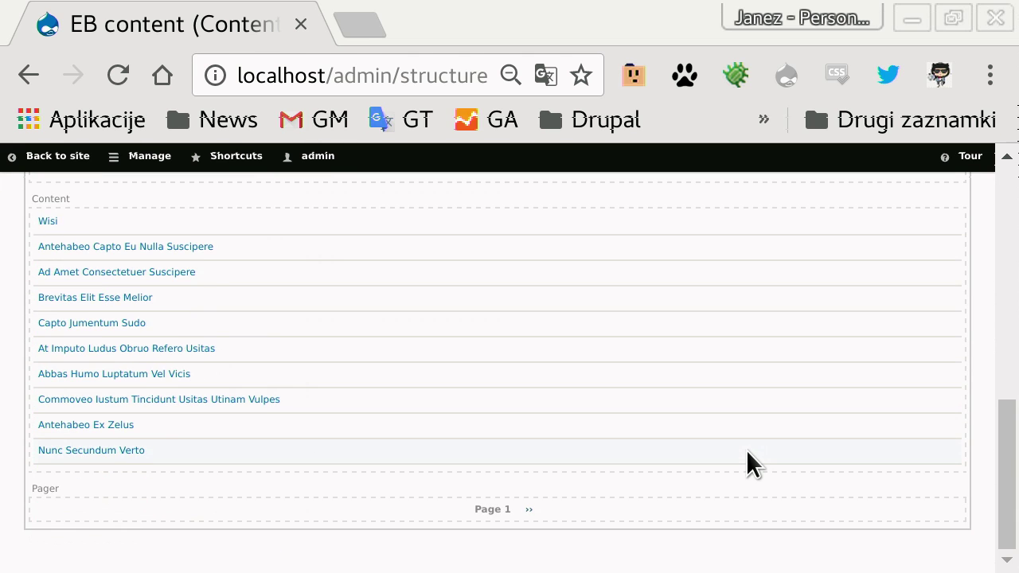
scroll(797, 280, up, 1)
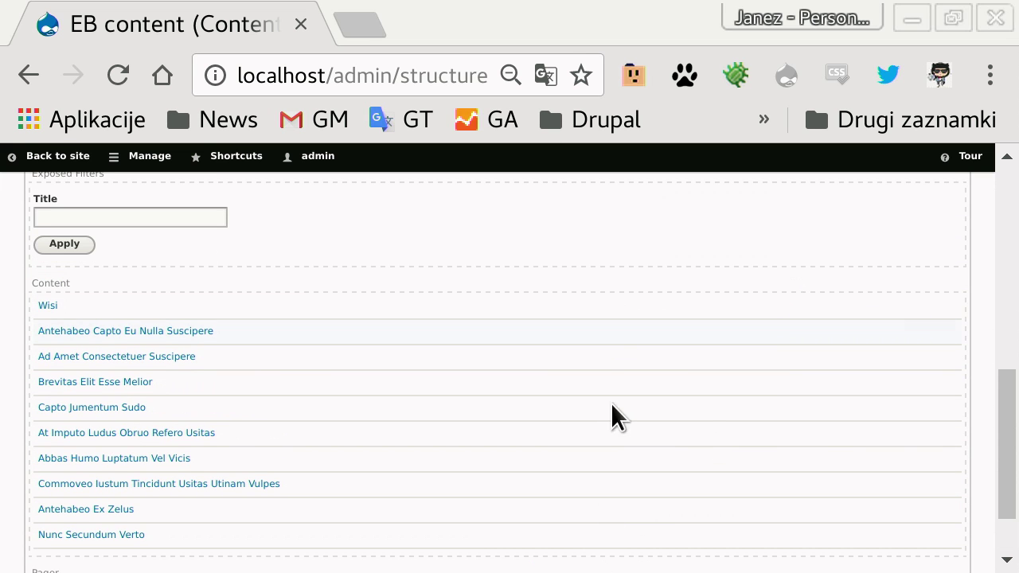
scroll(611, 320, up, 10)
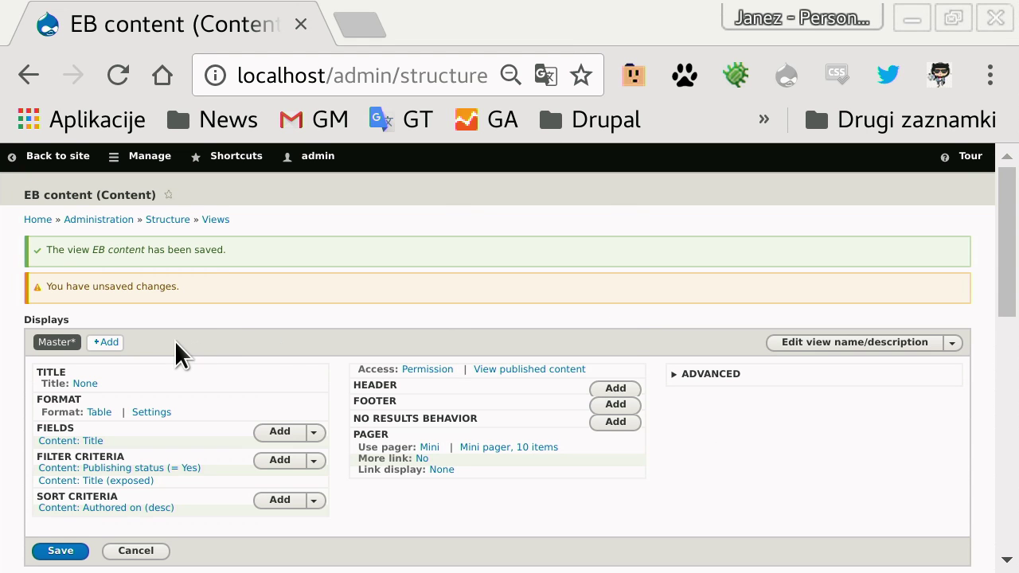
click(106, 344)
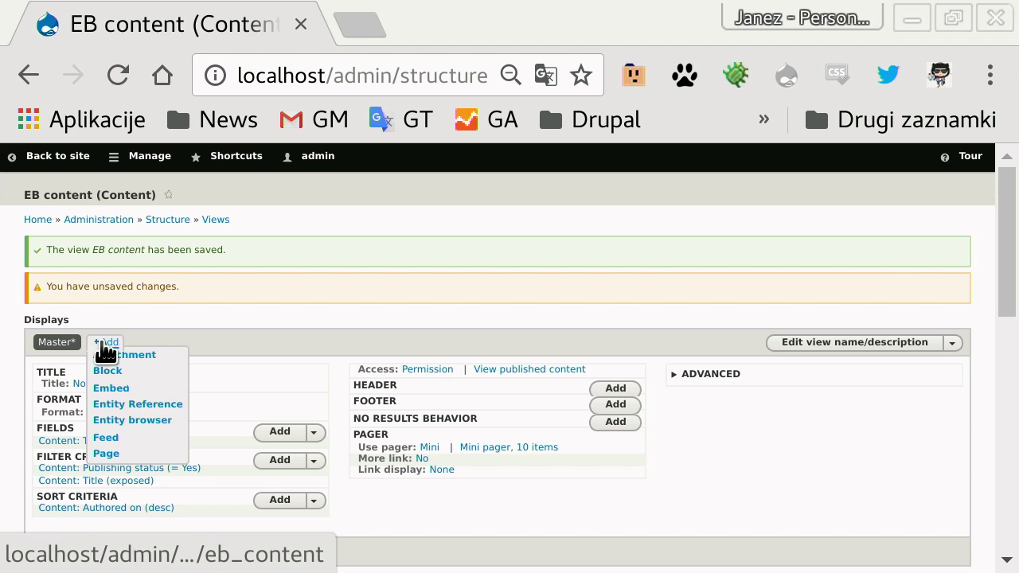
click(160, 421)
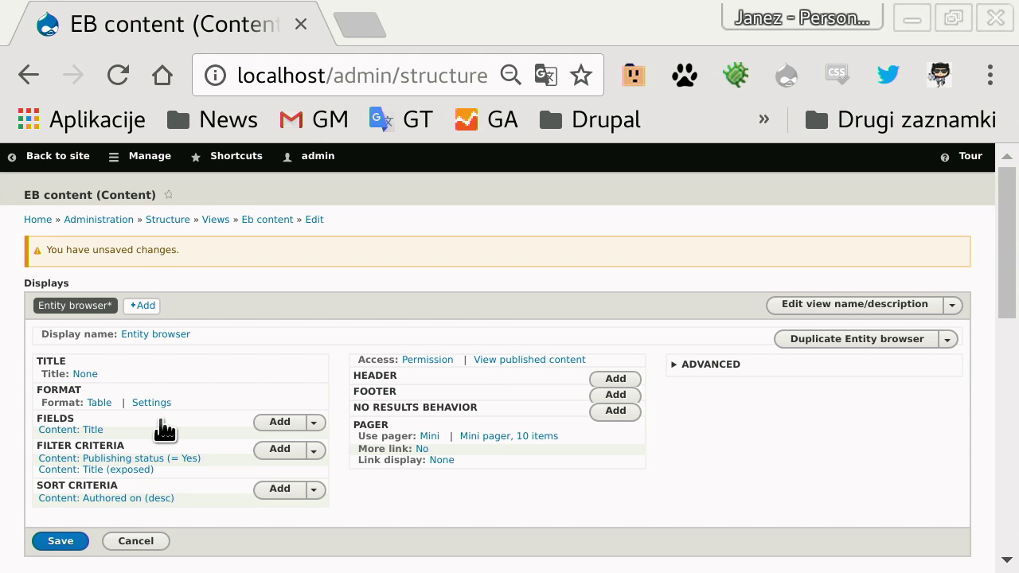
Step: Add the Entity browser bulk select form field to the Entity browser display, keeping its default settings
click(275, 422)
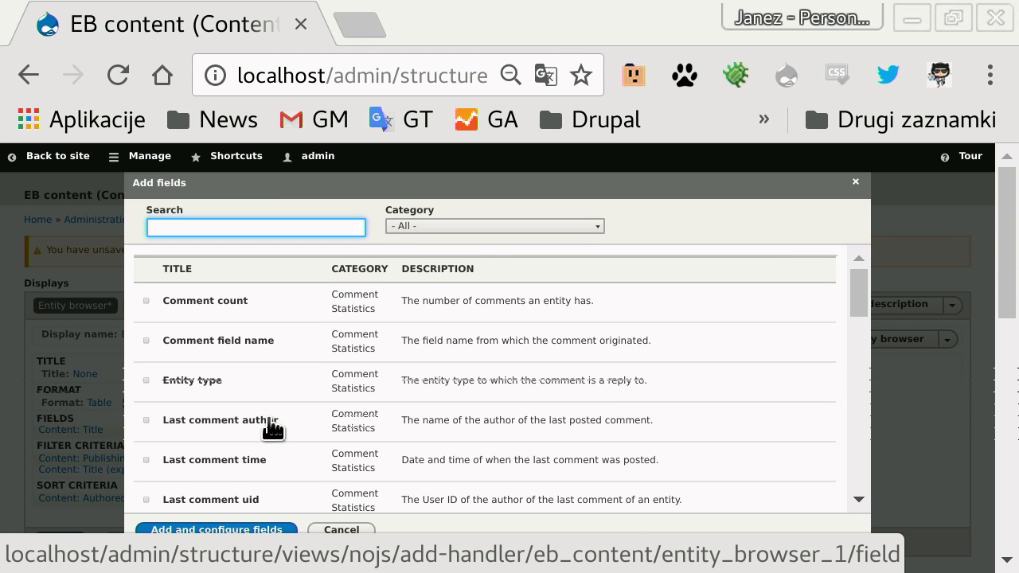
text(entity)
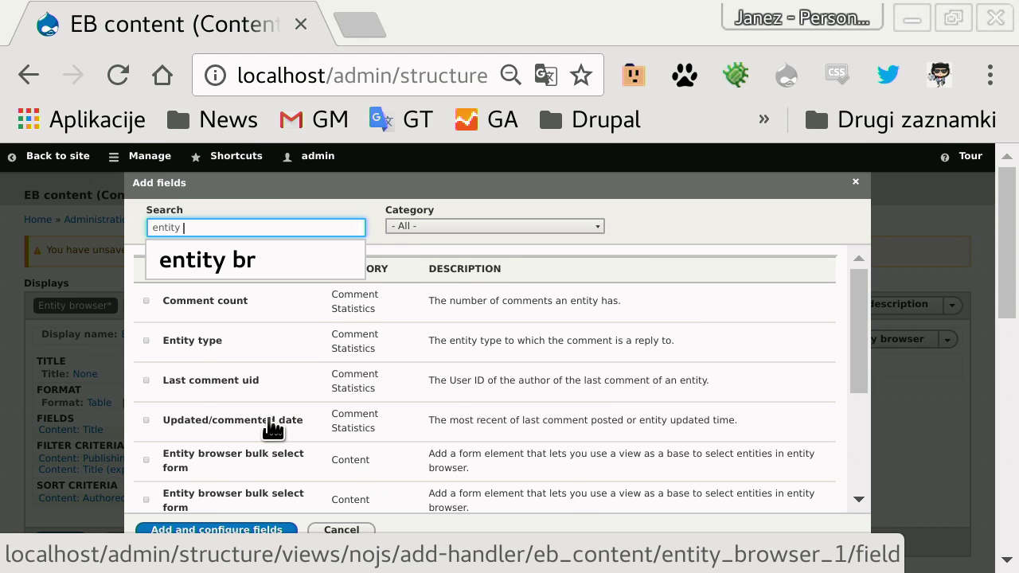
click(298, 261)
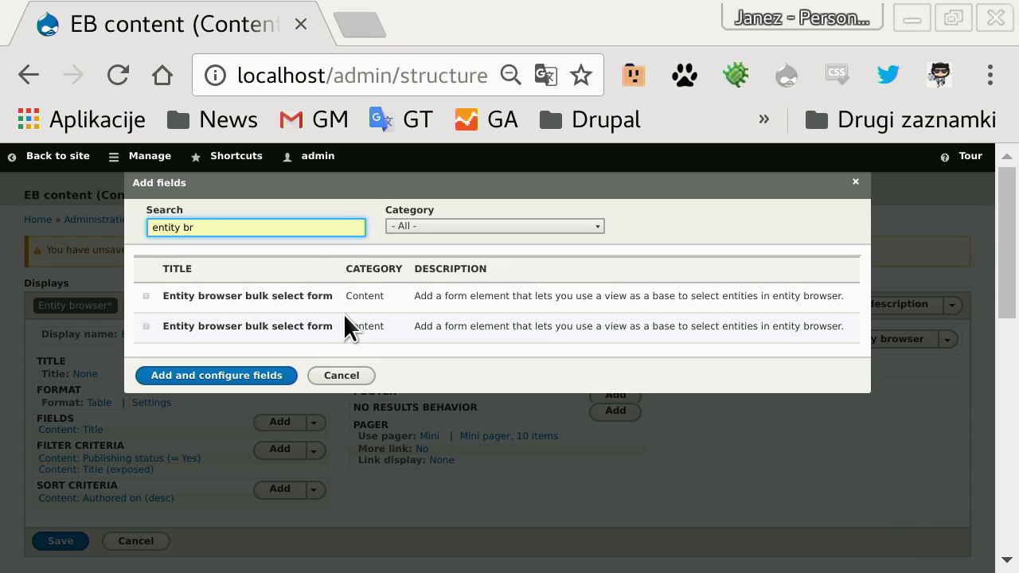
click(146, 296)
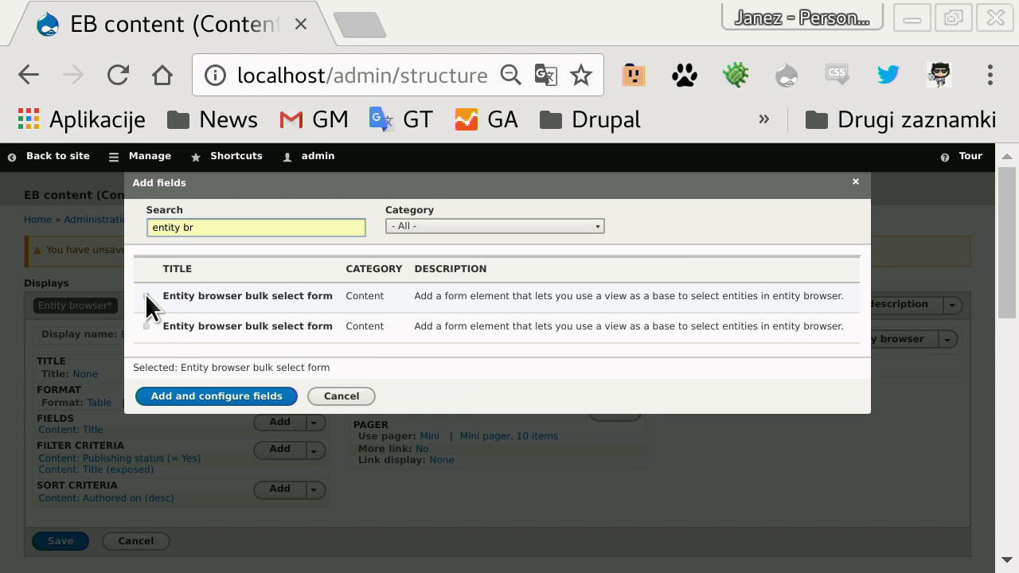
click(215, 395)
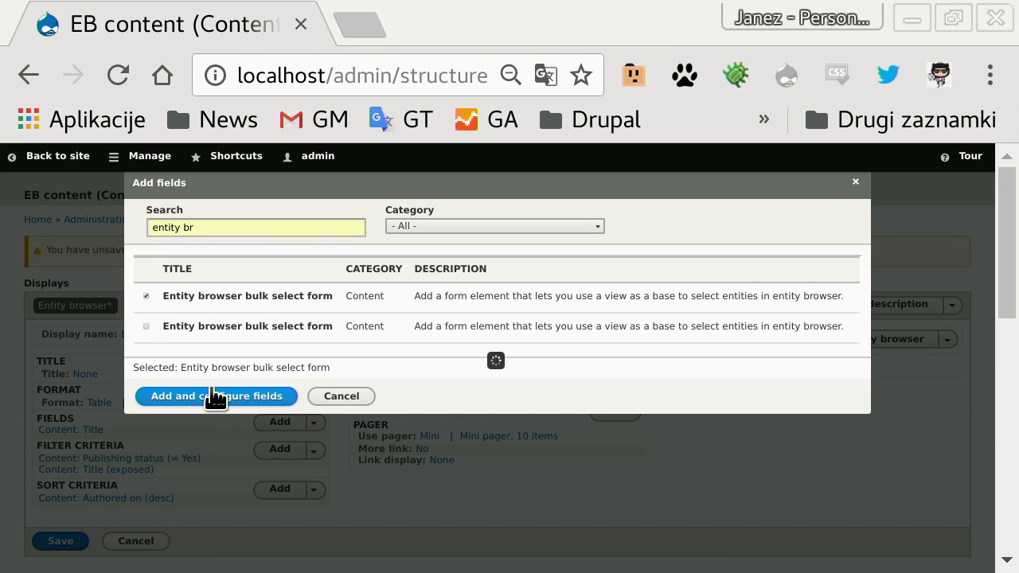
click(167, 531)
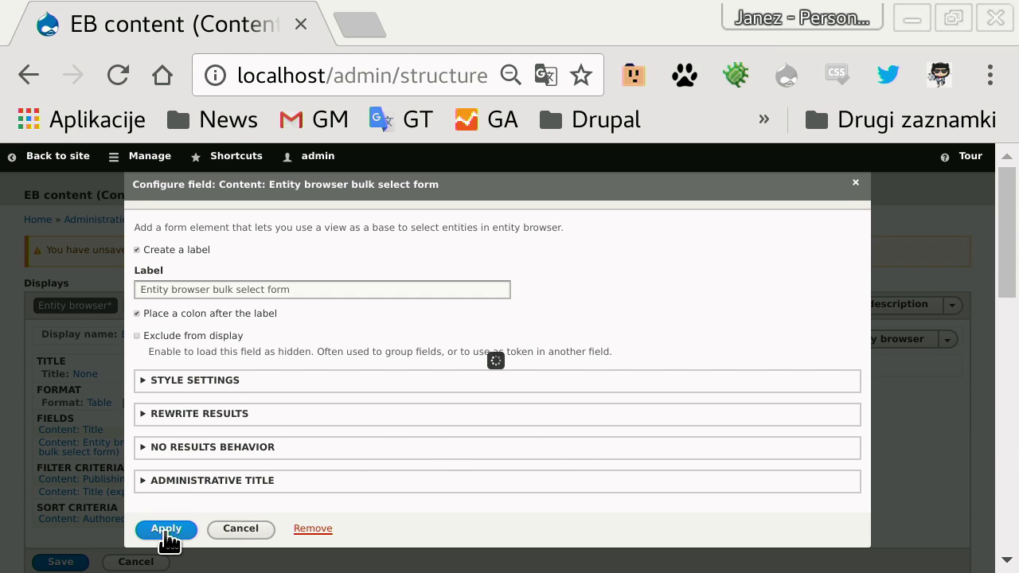
scroll(369, 387, down, 10)
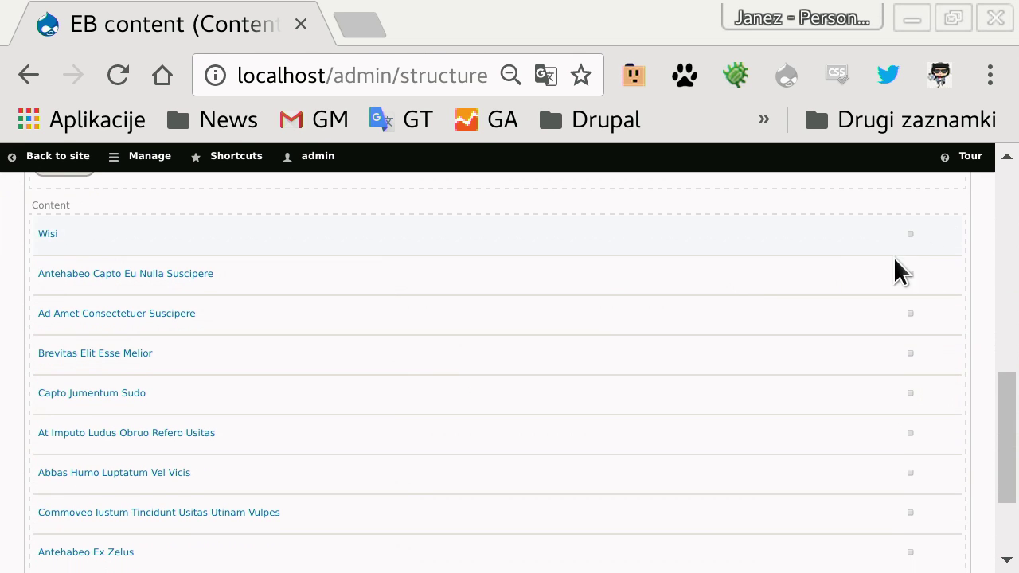
scroll(922, 290, up, 10)
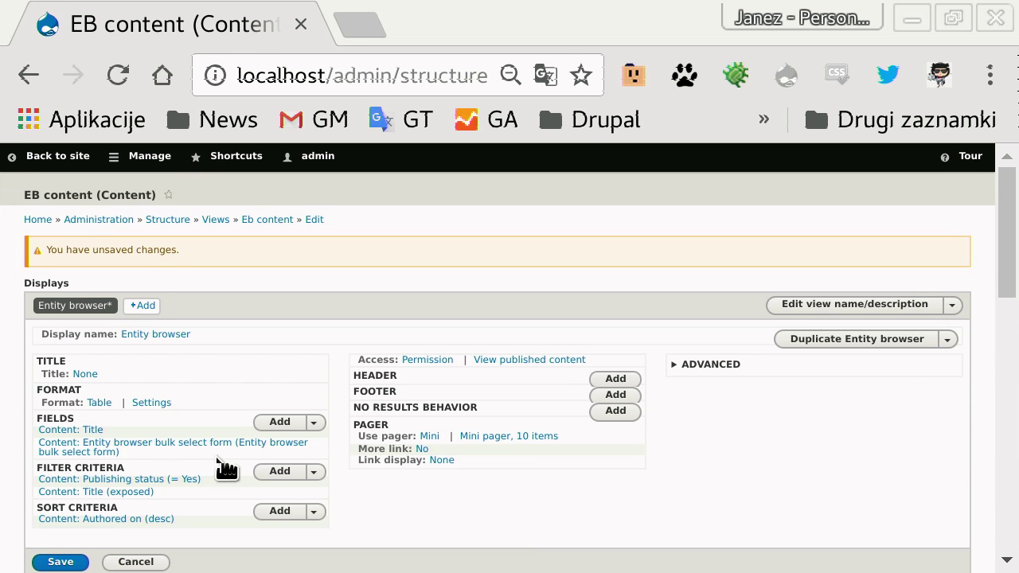
Step: Rearrange the fields so bulk select form sits above Title, then save the EB content view
click(313, 423)
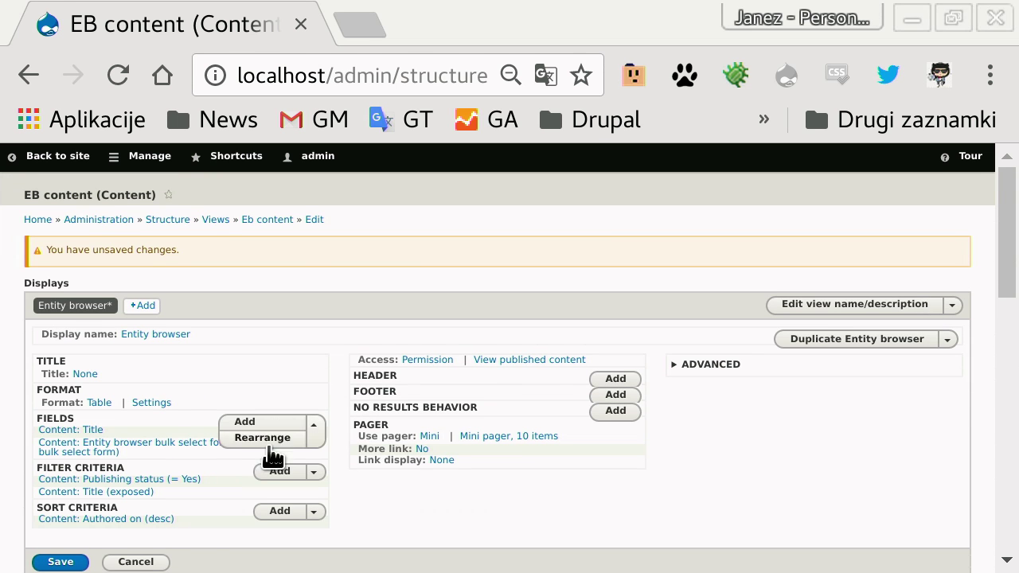
click(262, 438)
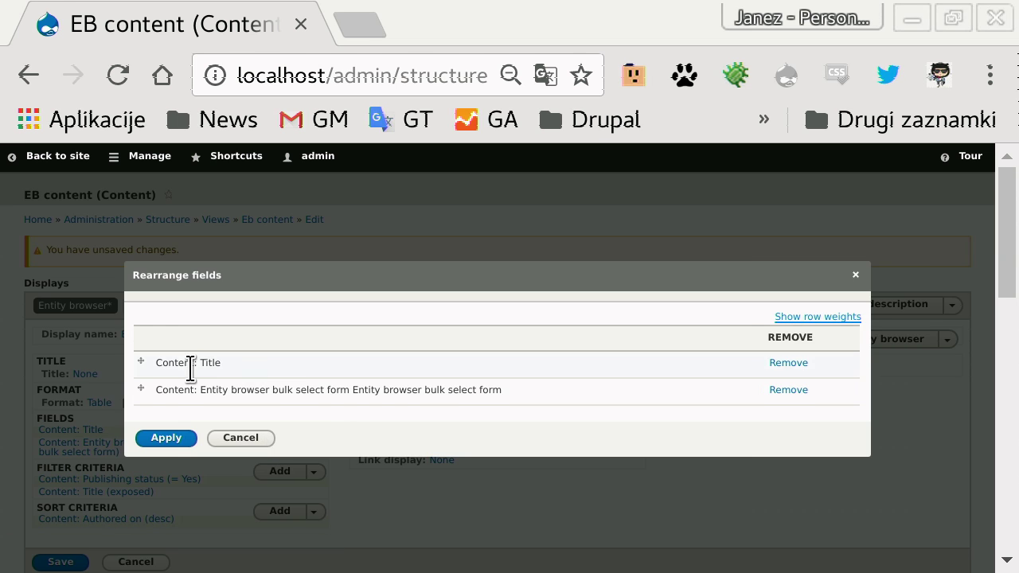
drag(140, 392, 139, 365)
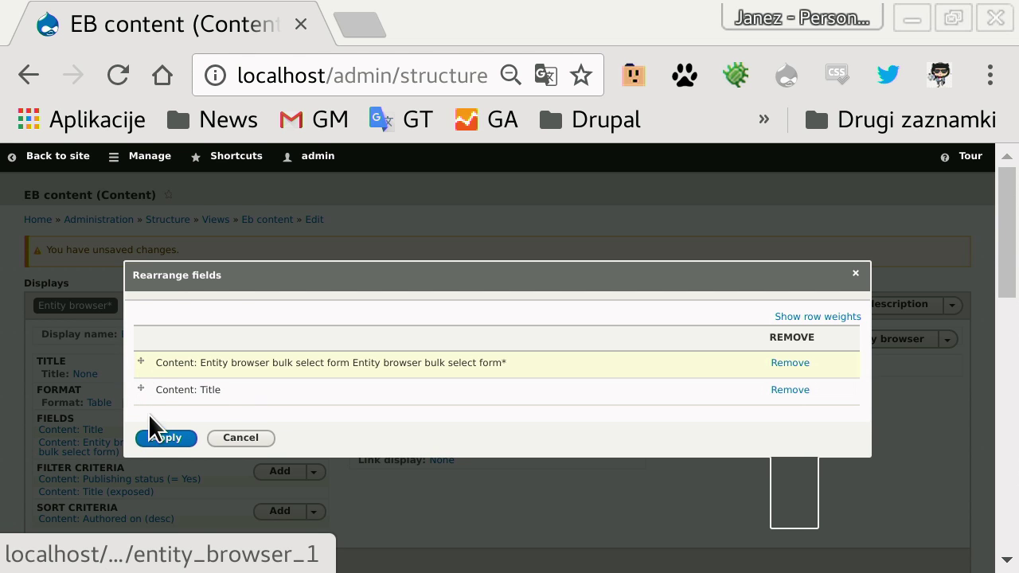
click(164, 438)
scroll(223, 510, down, 8)
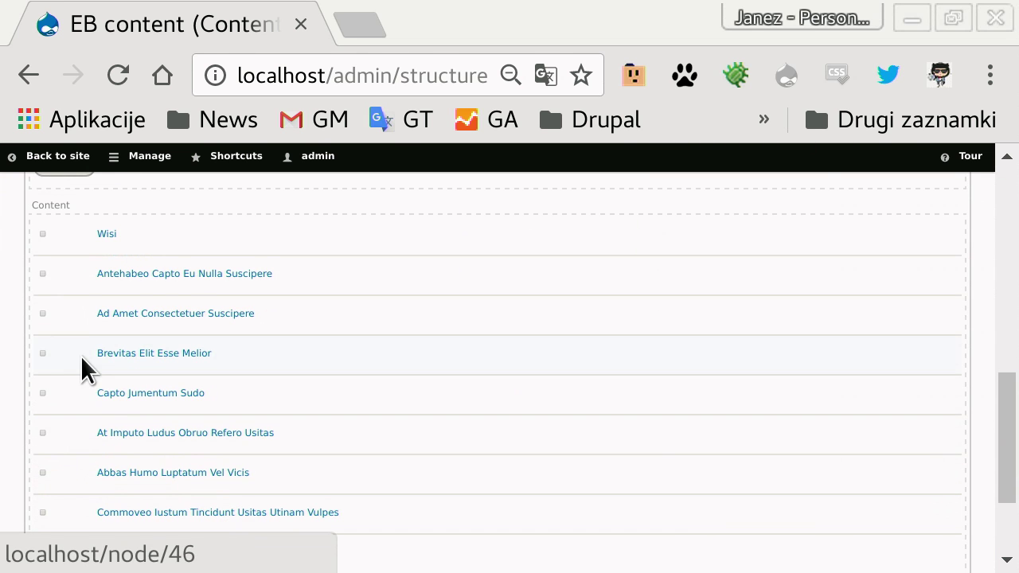
scroll(38, 340, down, 2)
scroll(39, 350, up, 8)
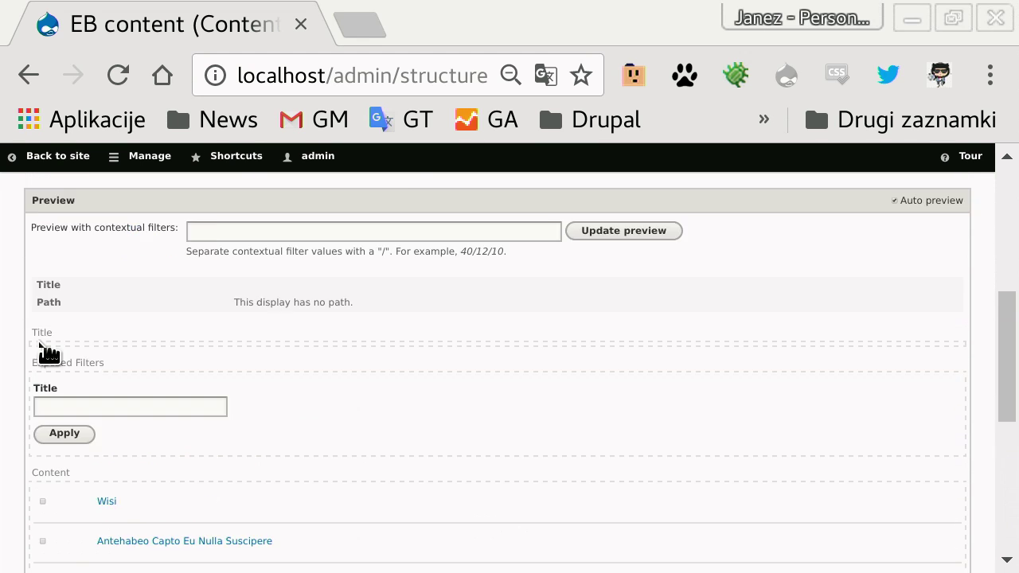
click(65, 416)
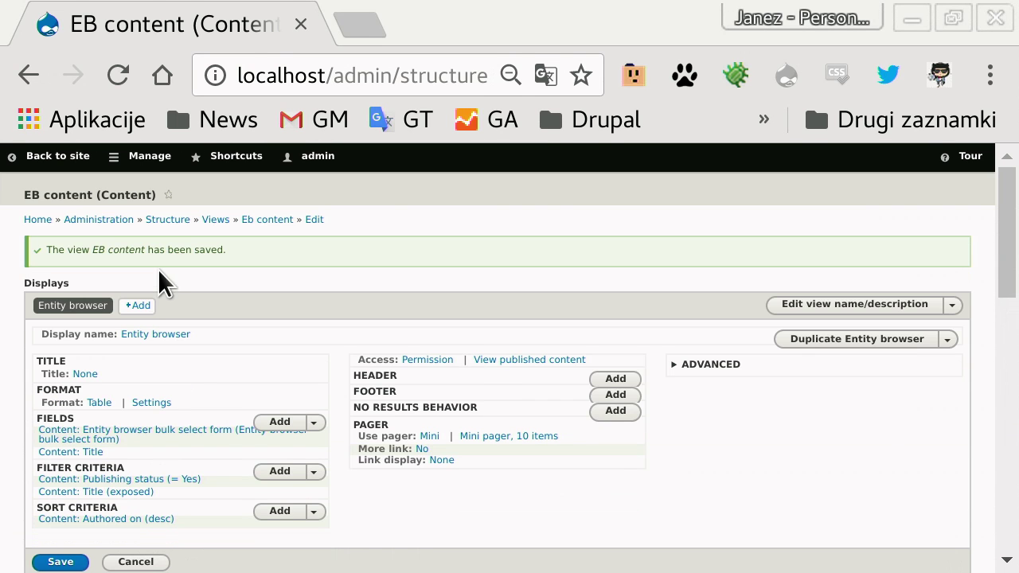
Step: Go to Configuration > Content authoring > Entity browsers, which lists no browsers yet
click(155, 158)
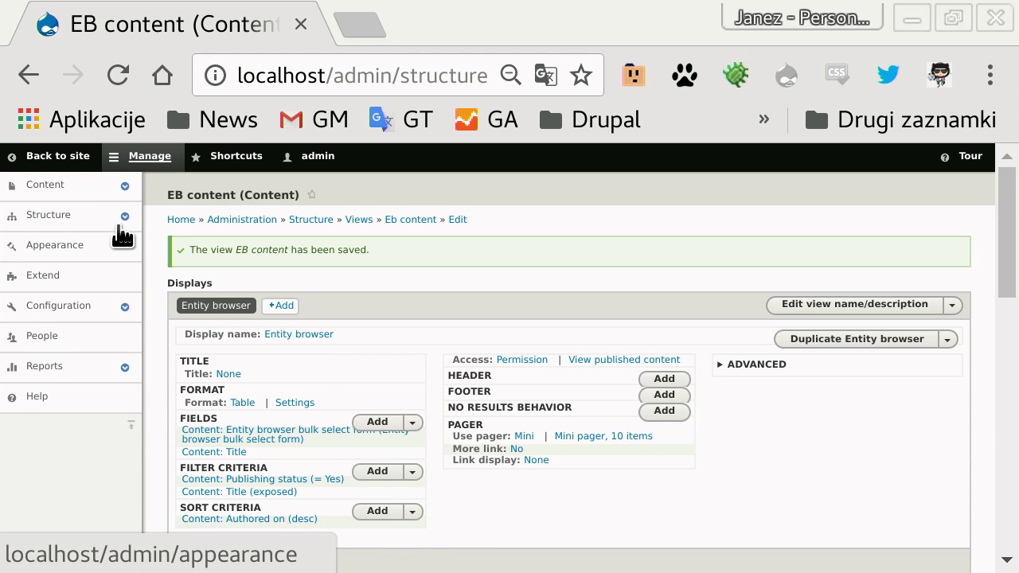
click(112, 216)
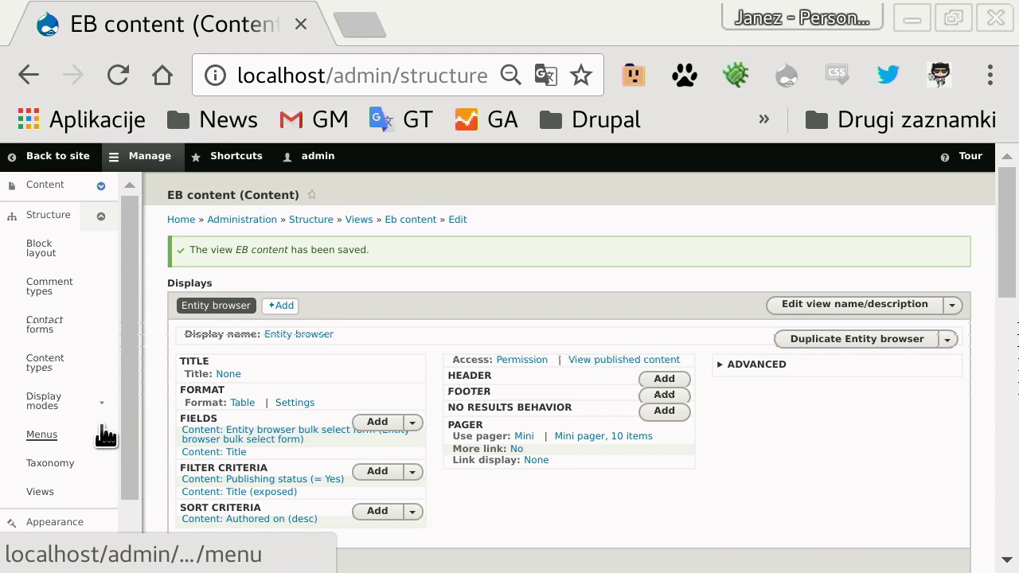
scroll(100, 400, down, 2)
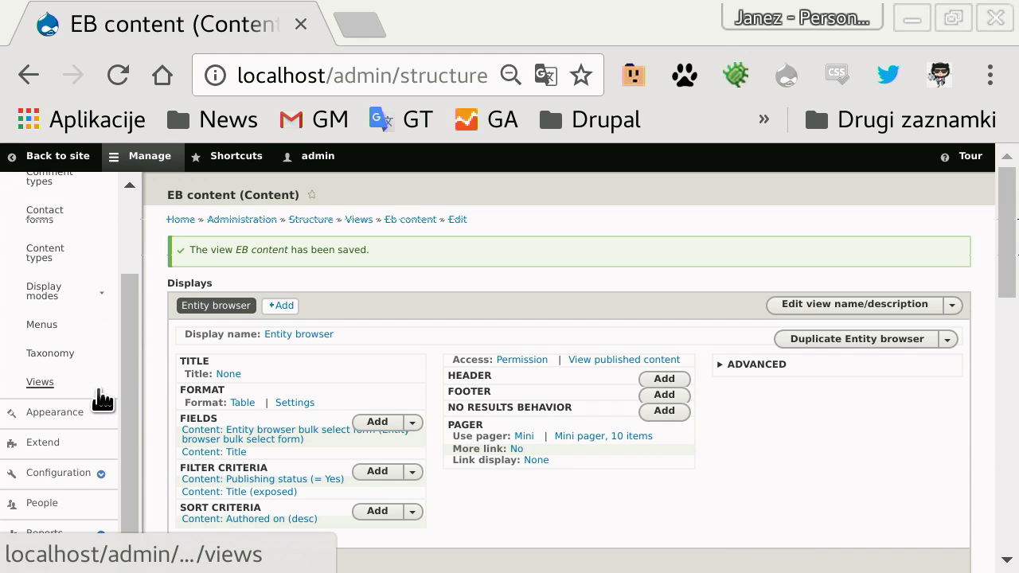
click(71, 479)
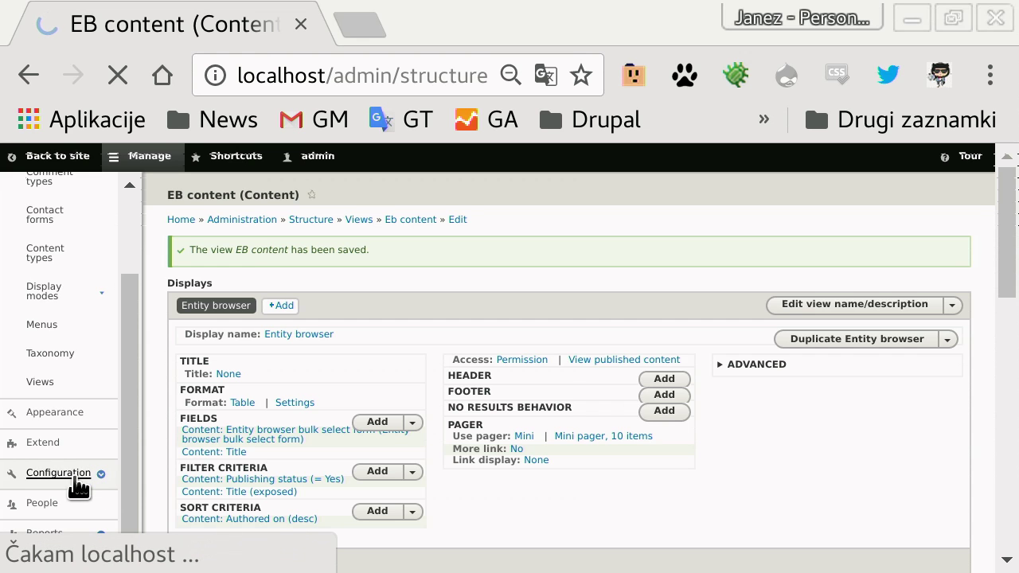
click(260, 441)
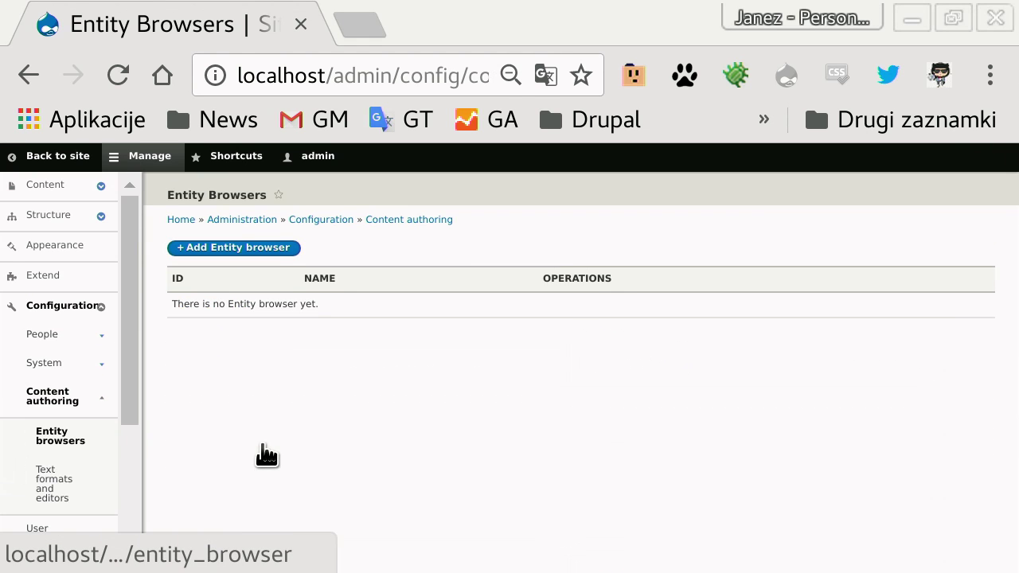
Step: Start a new entity browser labelled 'Related content'
click(269, 249)
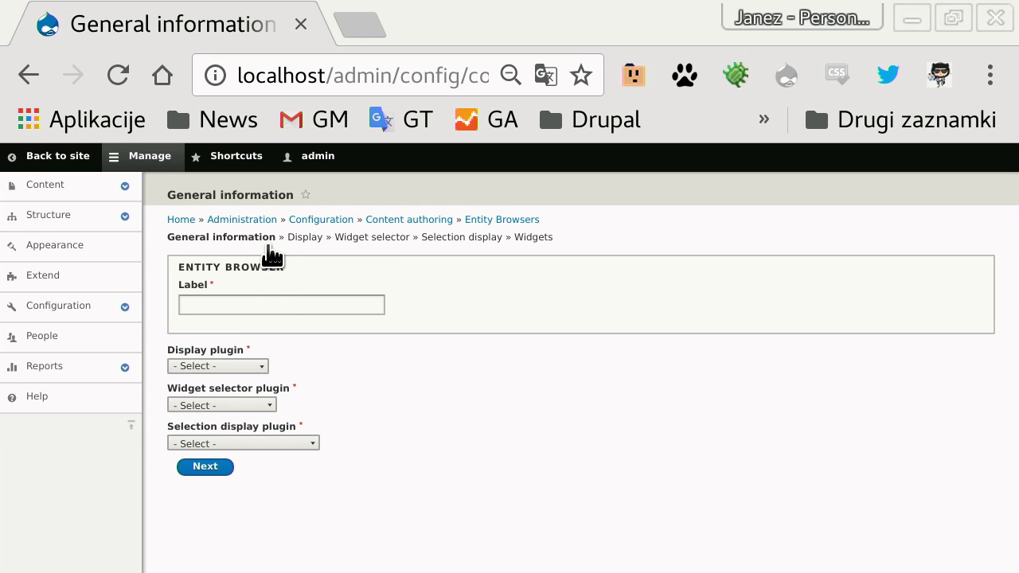
click(268, 301)
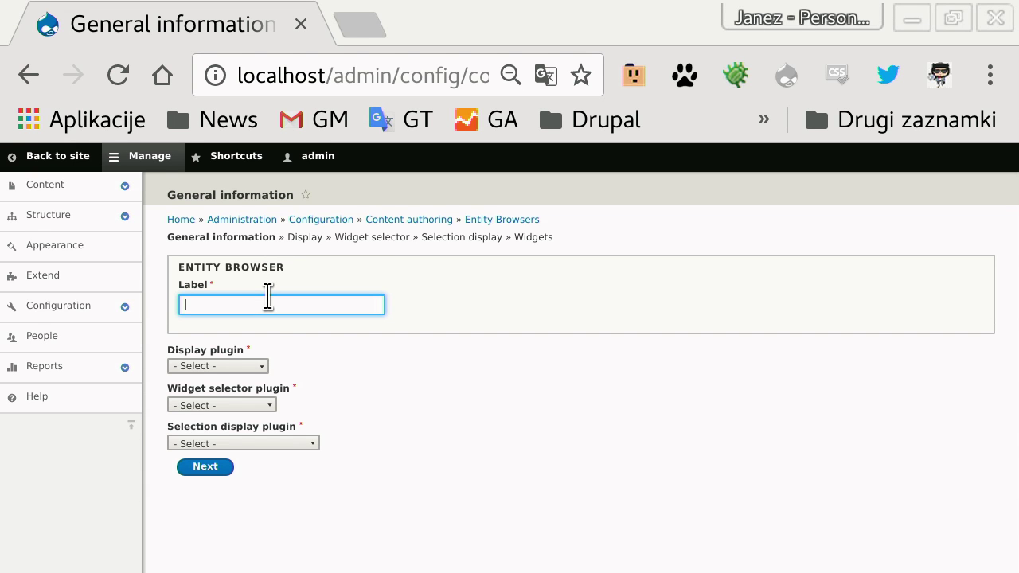
text(r)
key(Down)
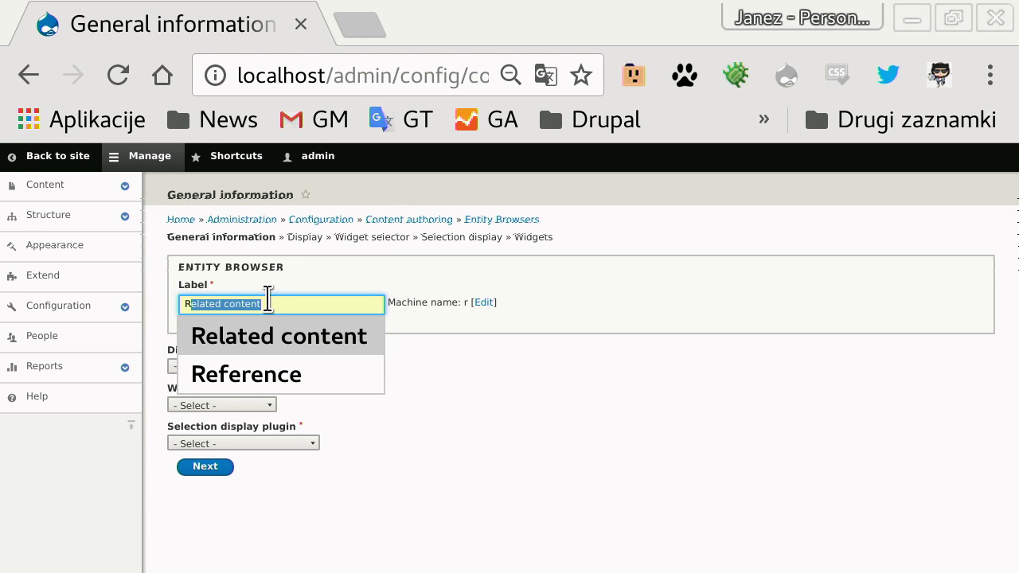
click(267, 328)
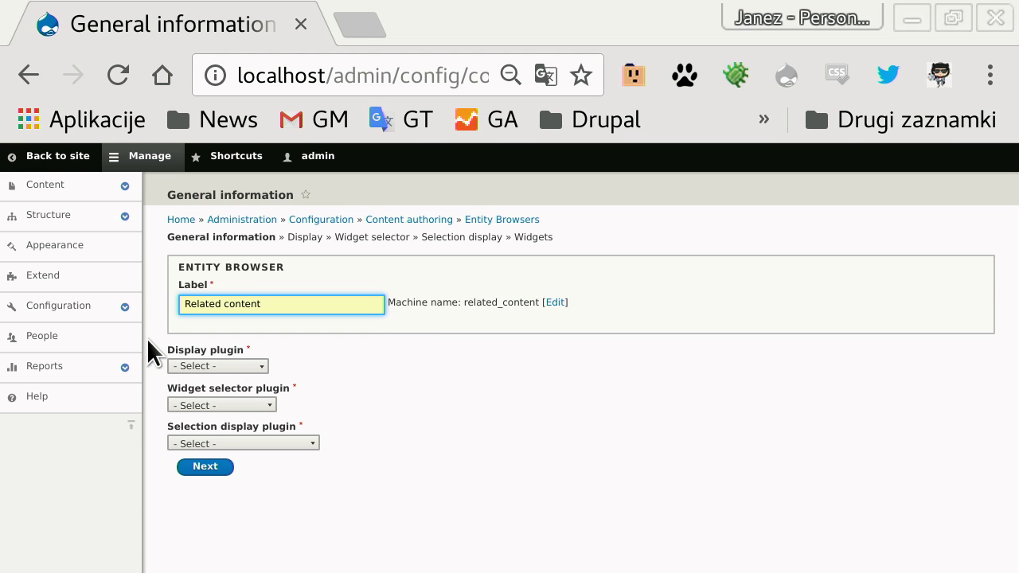
drag(154, 339, 423, 449)
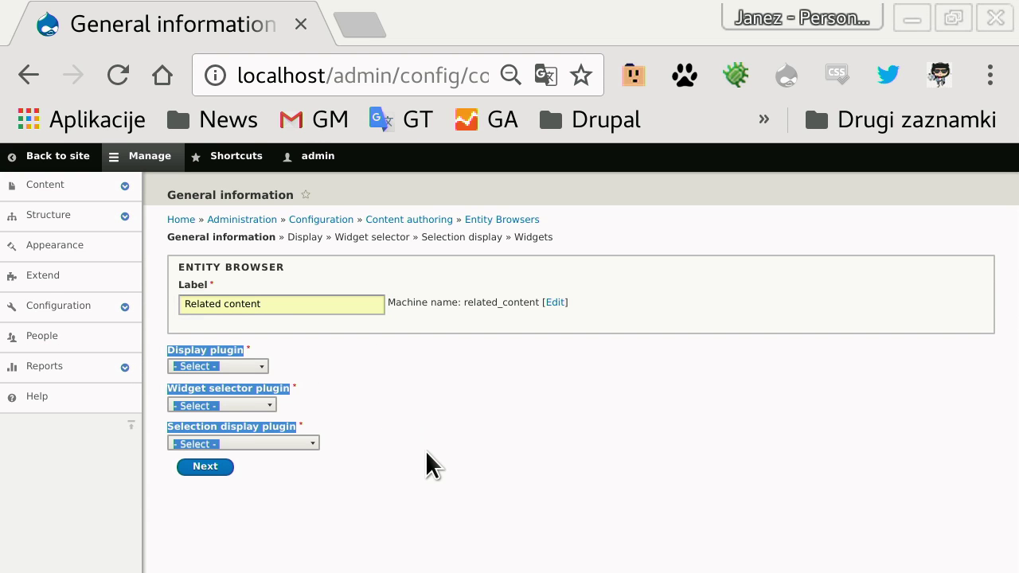
click(426, 451)
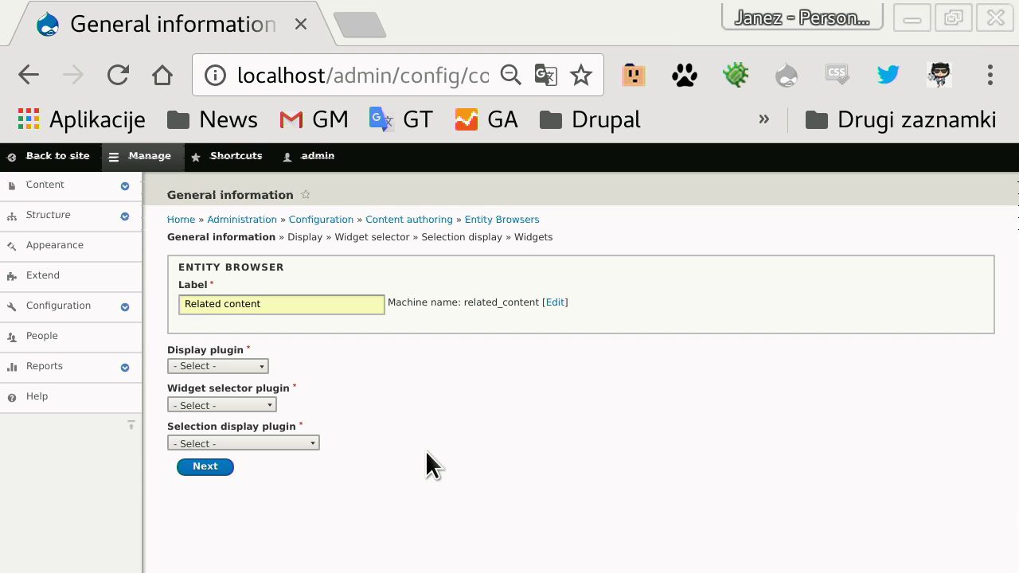
Step: Choose Modal display, Single widget selector and No selection display, then go to the next step
click(261, 368)
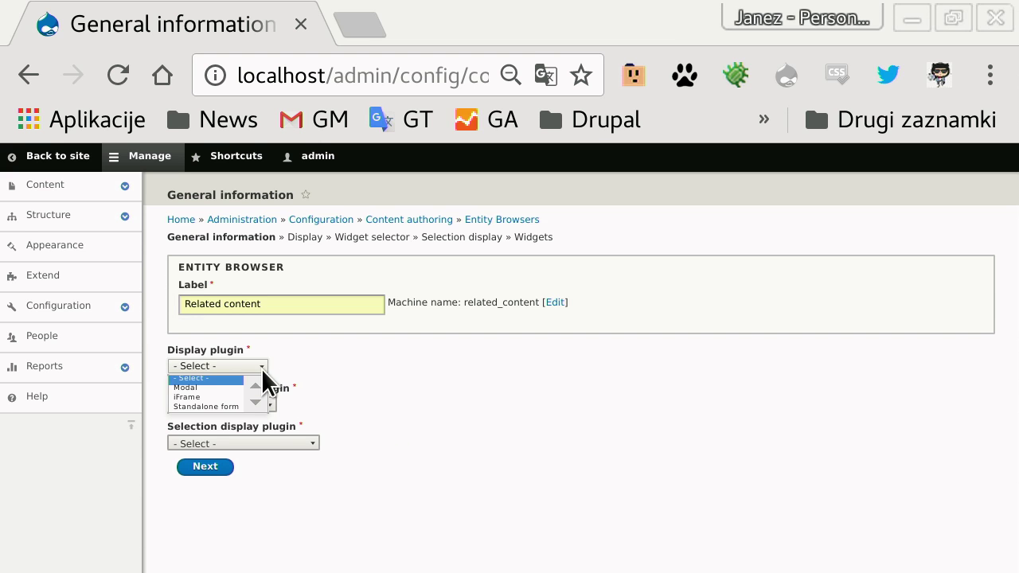
click(209, 389)
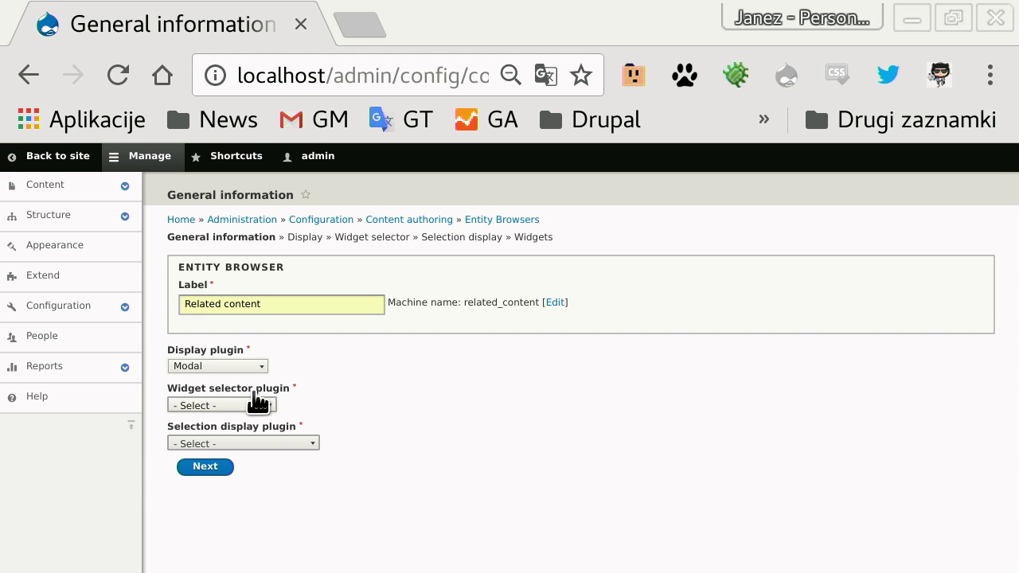
click(232, 406)
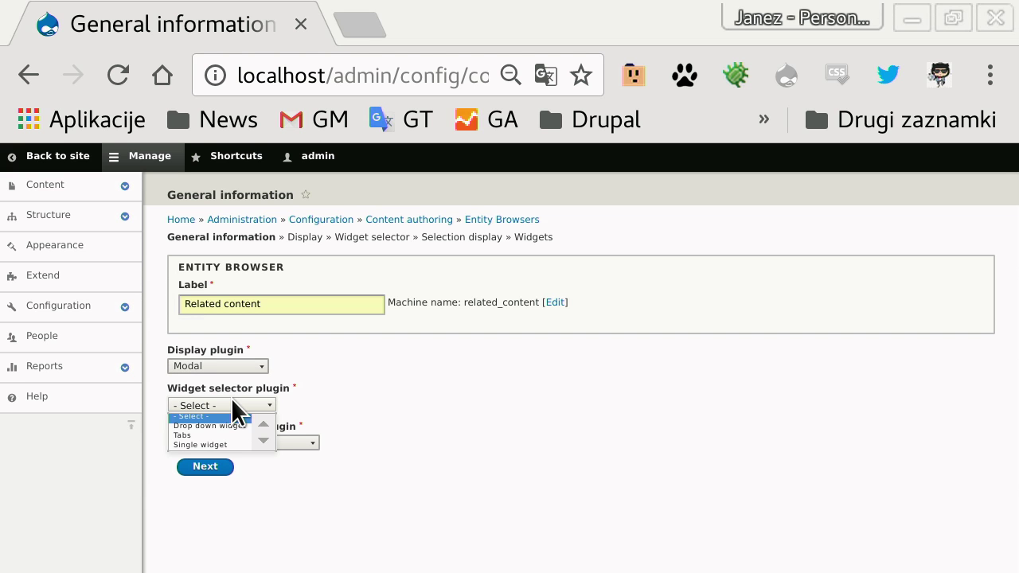
click(211, 442)
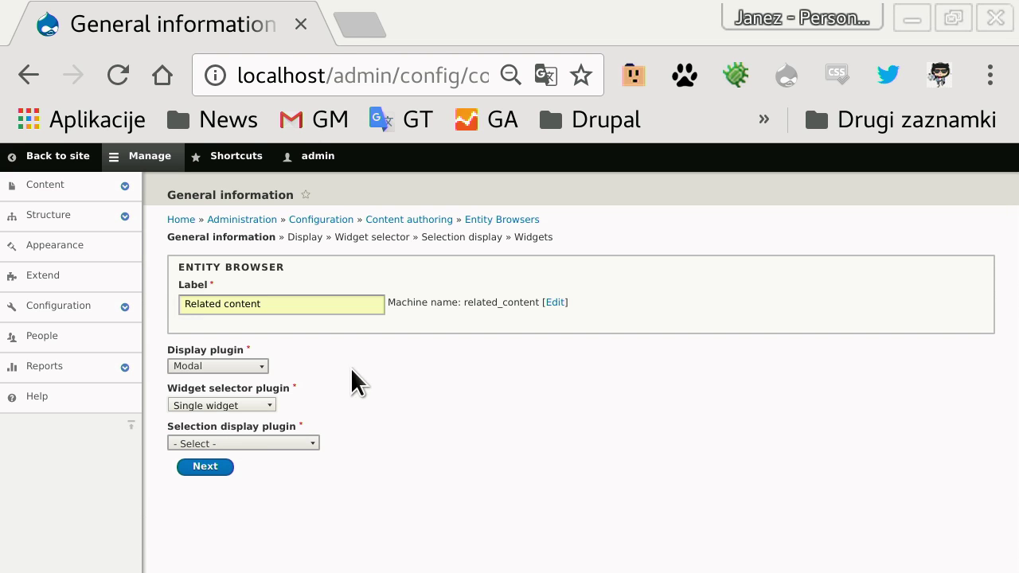
click(275, 446)
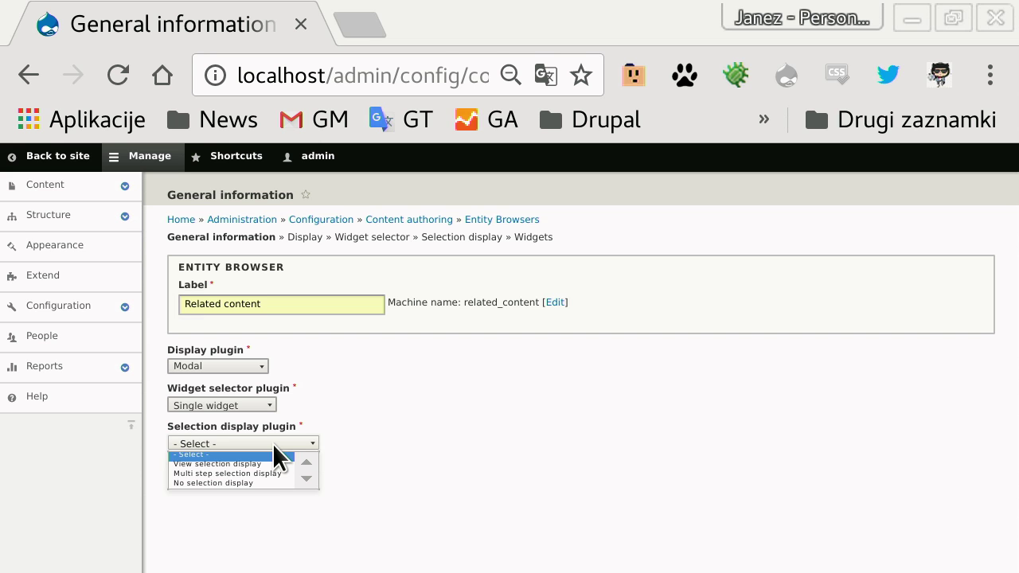
click(273, 481)
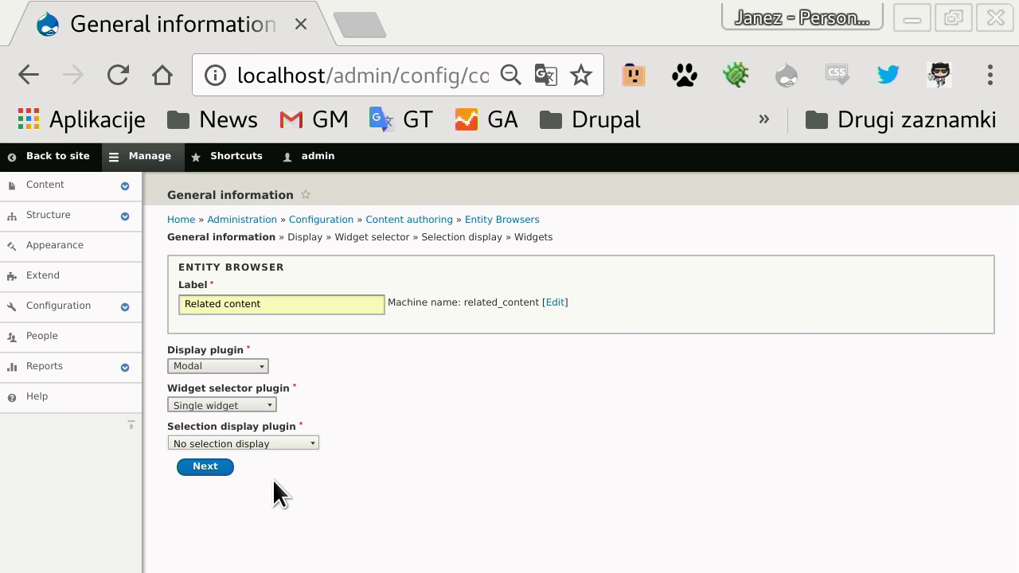
click(204, 467)
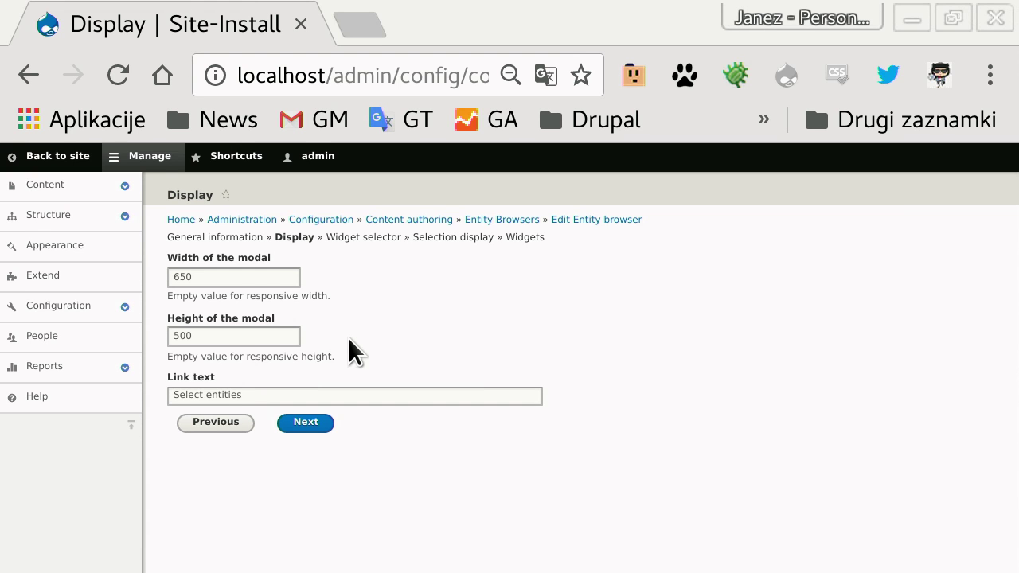
Step: Empty the modal's width and height and set the link text to 'Select related content'
double_click(226, 276)
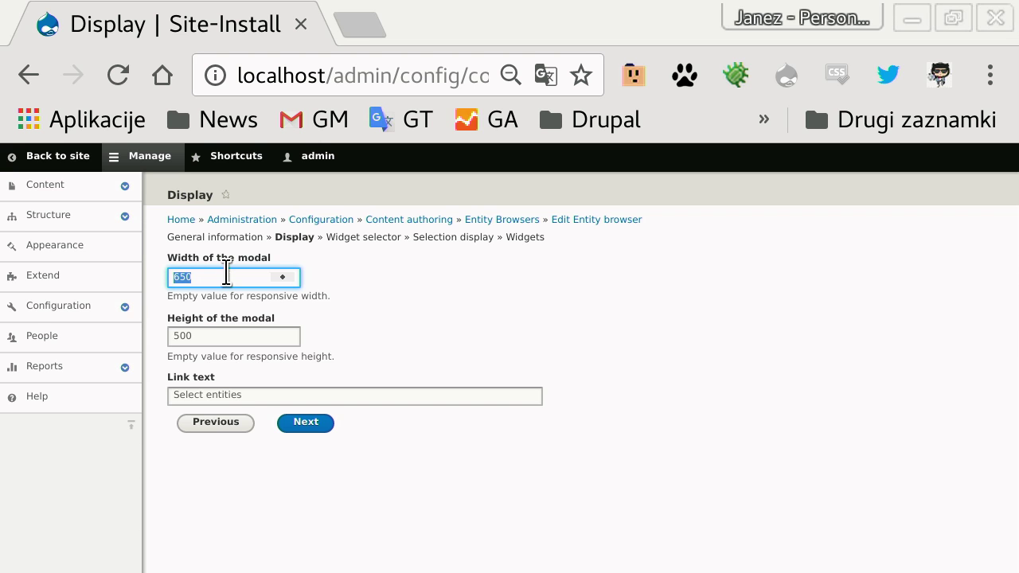
key(BackSpace)
key(Tab)
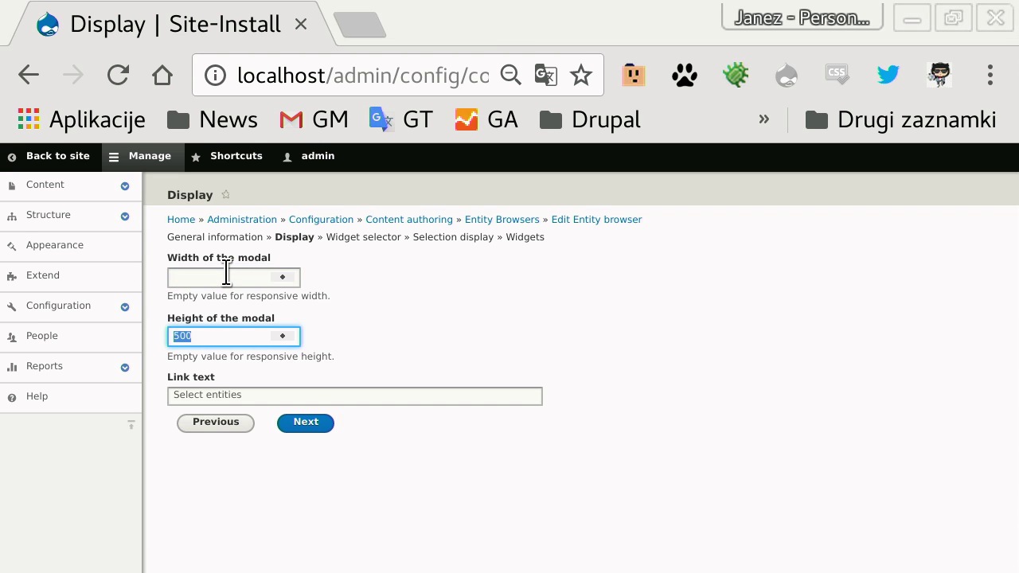
key(BackSpace)
key(Tab)
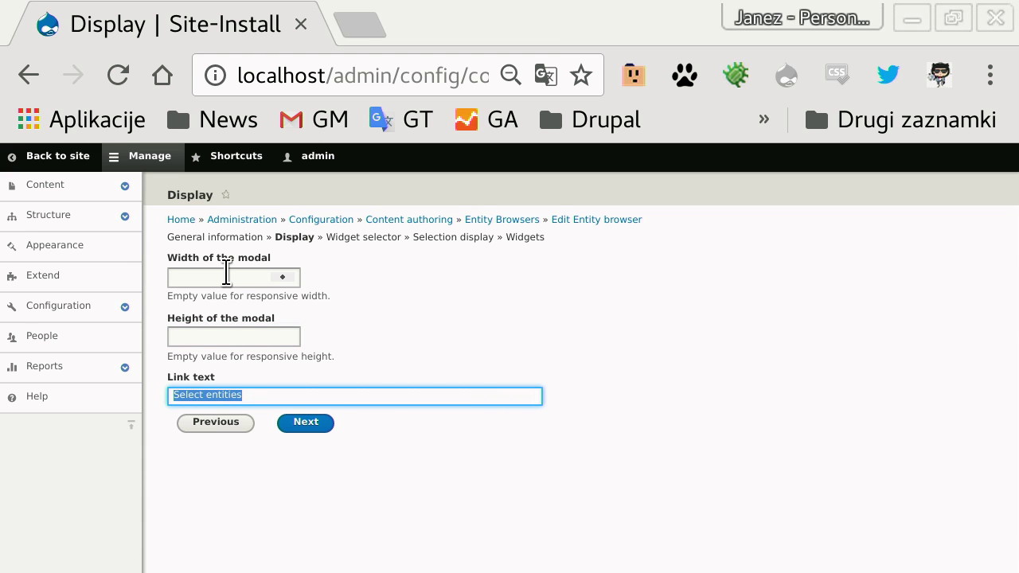
key(End)
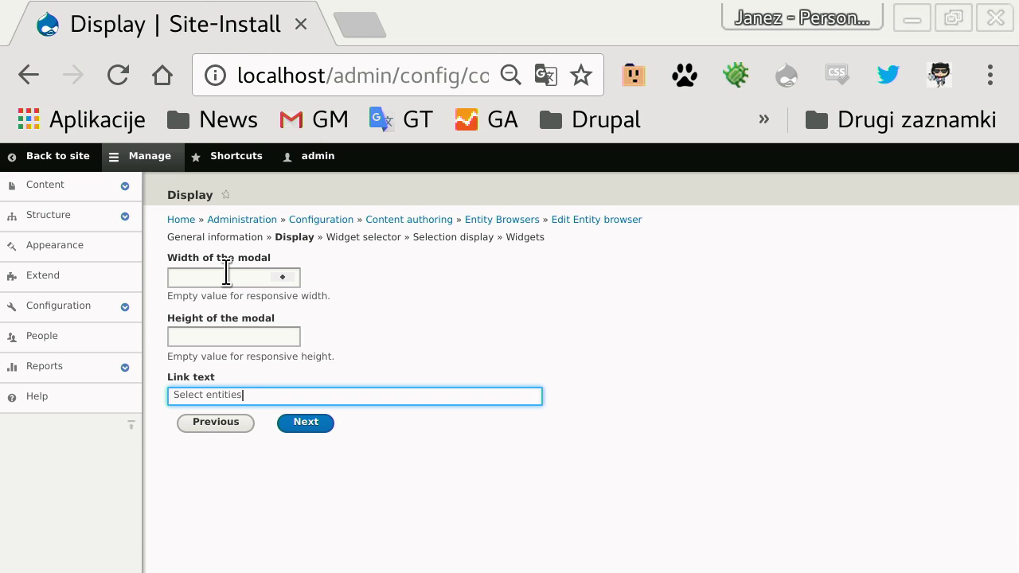
key(BackSpace)
key(BackSpace)
key(BackSpace)
key(BackSpace)
key(BackSpace)
key(BackSpace)
key(BackSpace)
key(BackSpace)
key(BackSpace)
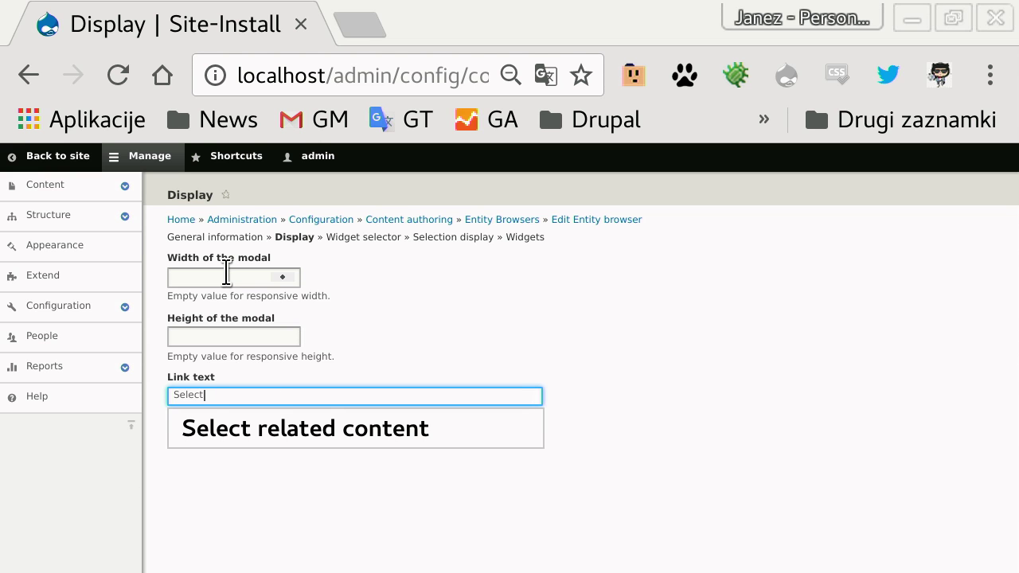
key(Down)
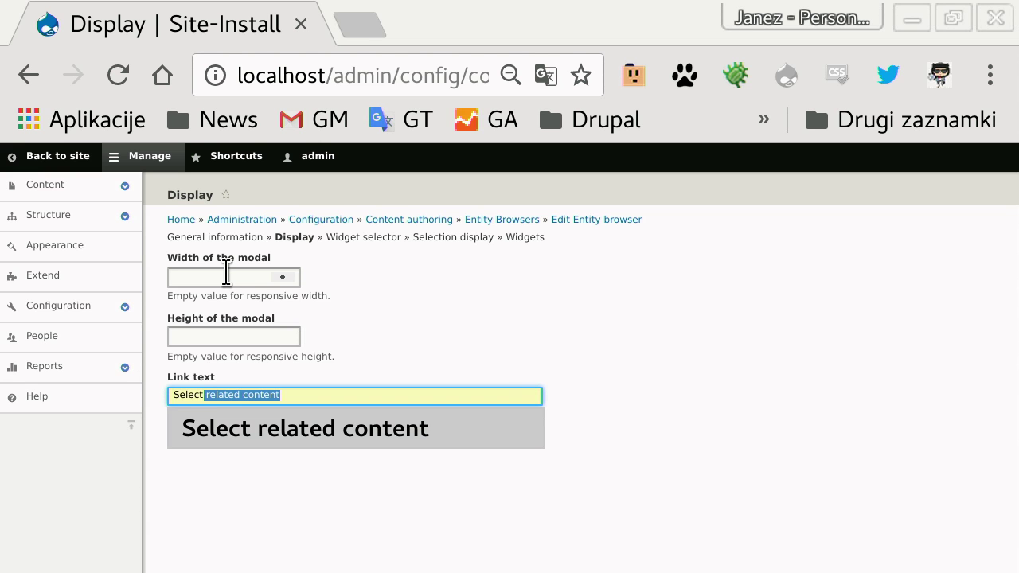
click(306, 430)
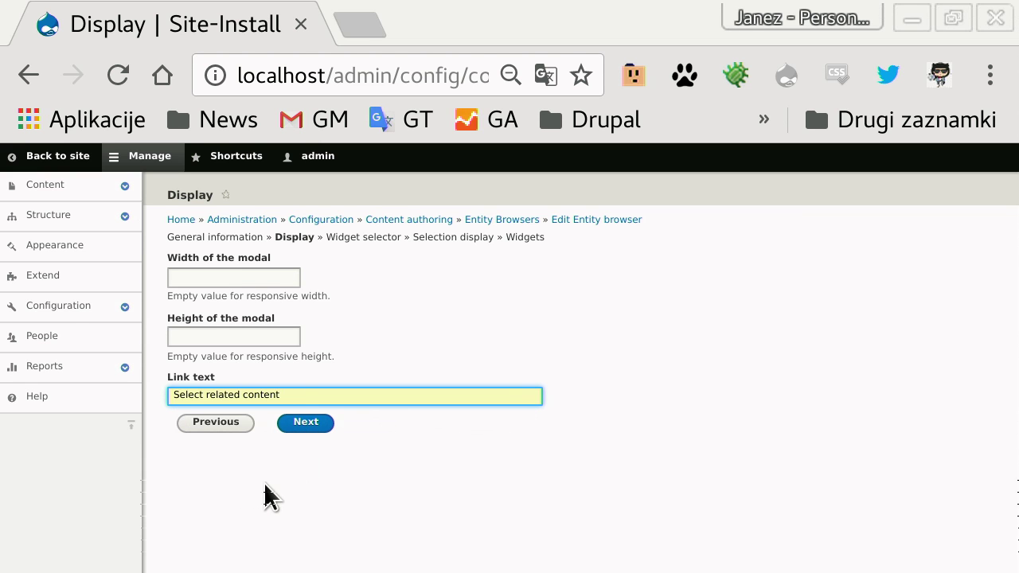
click(305, 424)
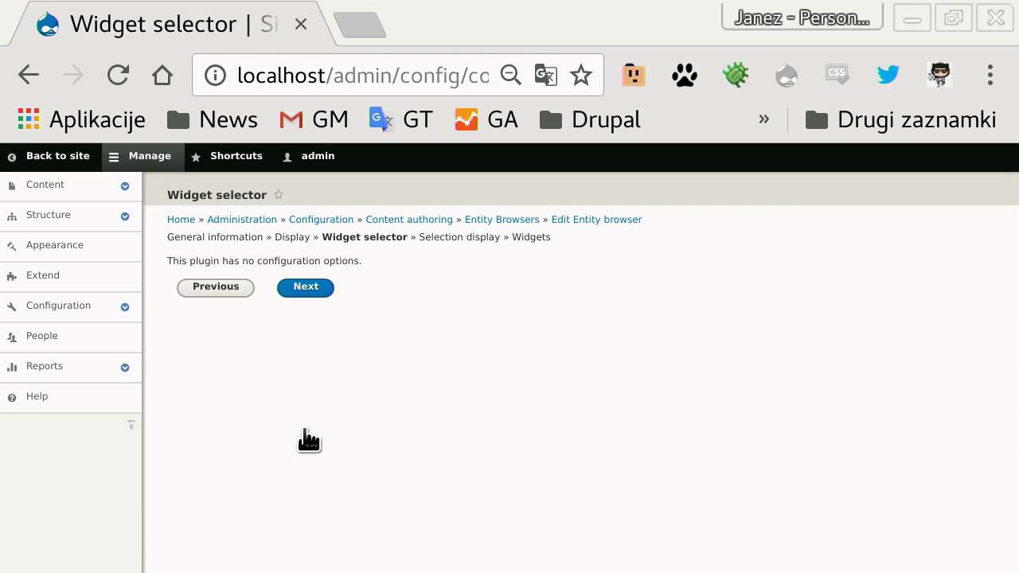
Step: Accept the Widget selector and Selection display pages unchanged to reach the Widgets step
click(307, 289)
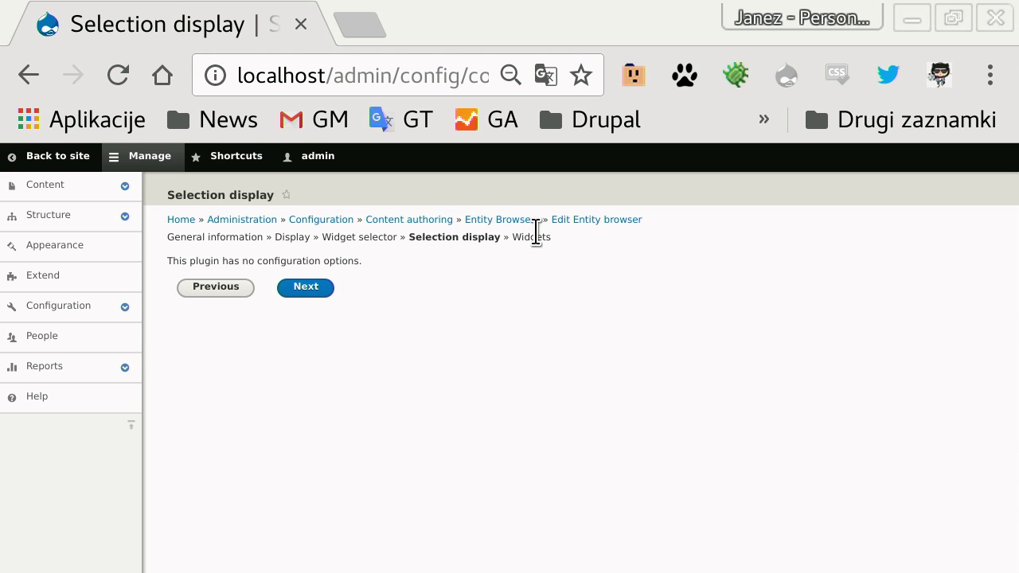
click(313, 296)
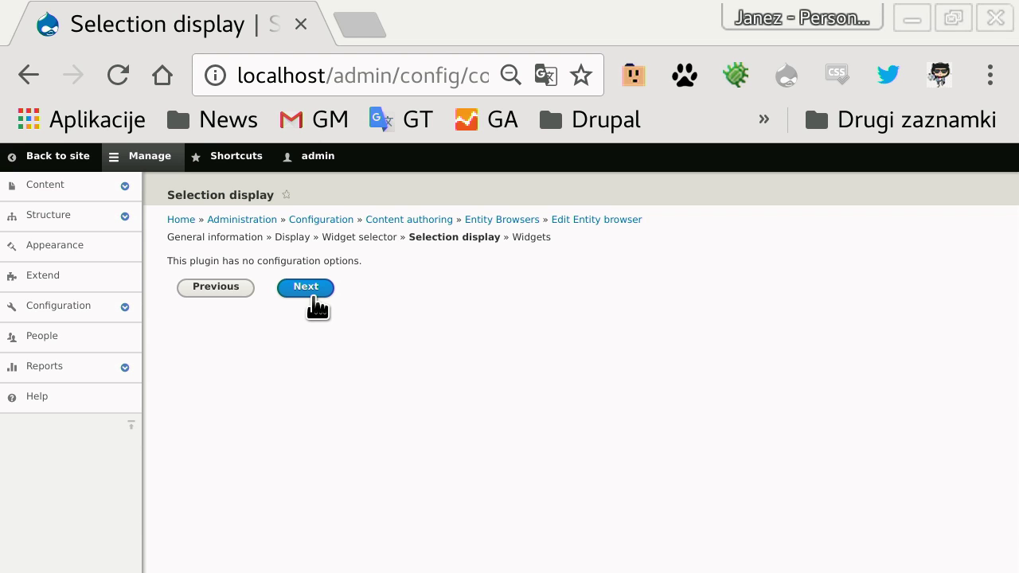
click(313, 296)
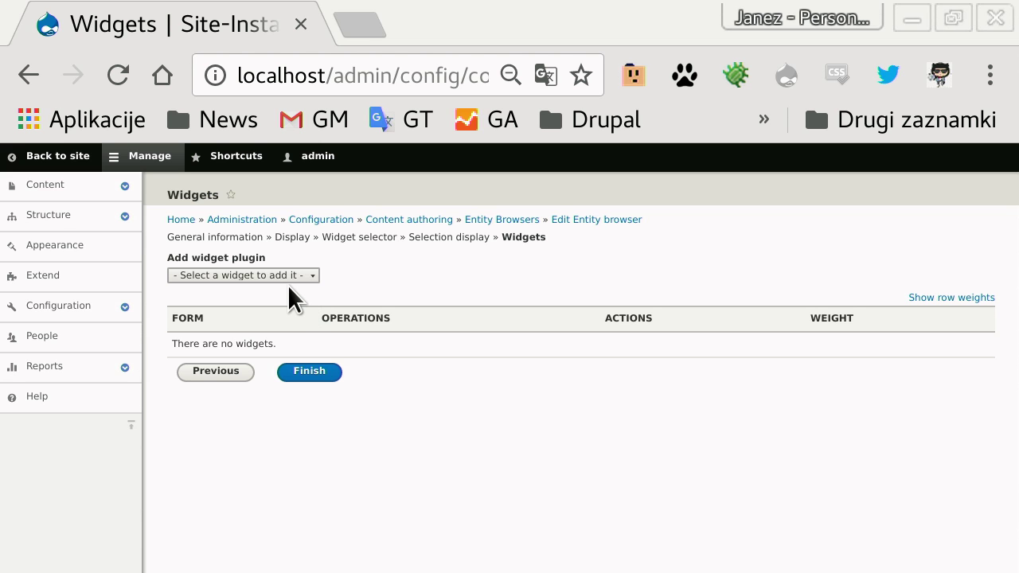
Step: Add a View widget labelled 'Related contect'
click(291, 277)
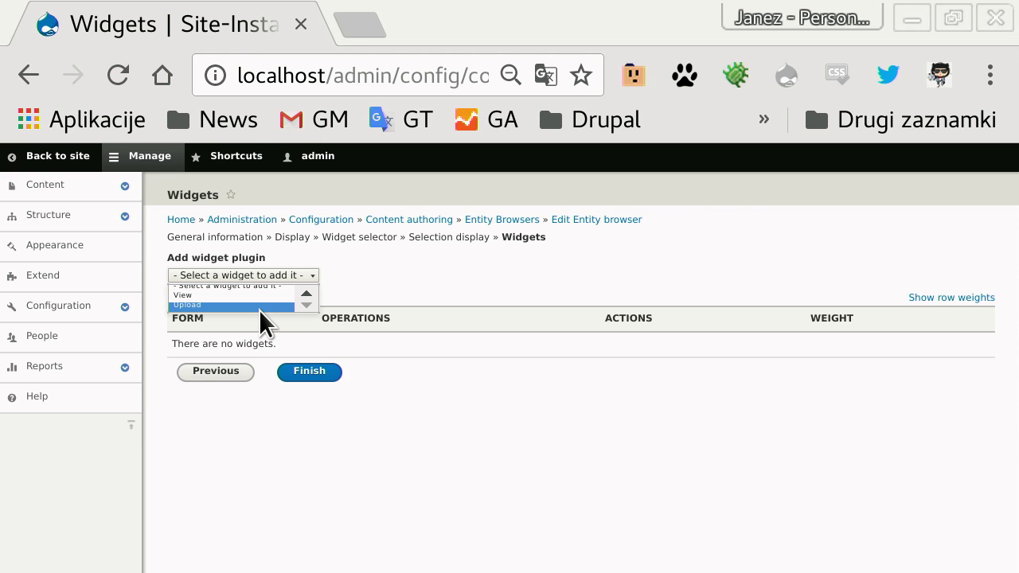
click(263, 297)
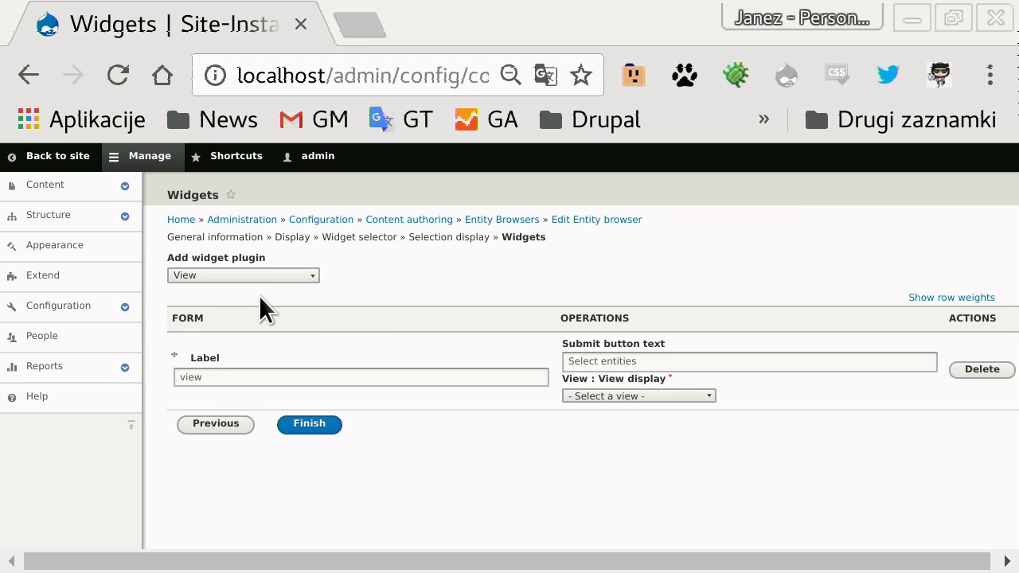
double_click(367, 379)
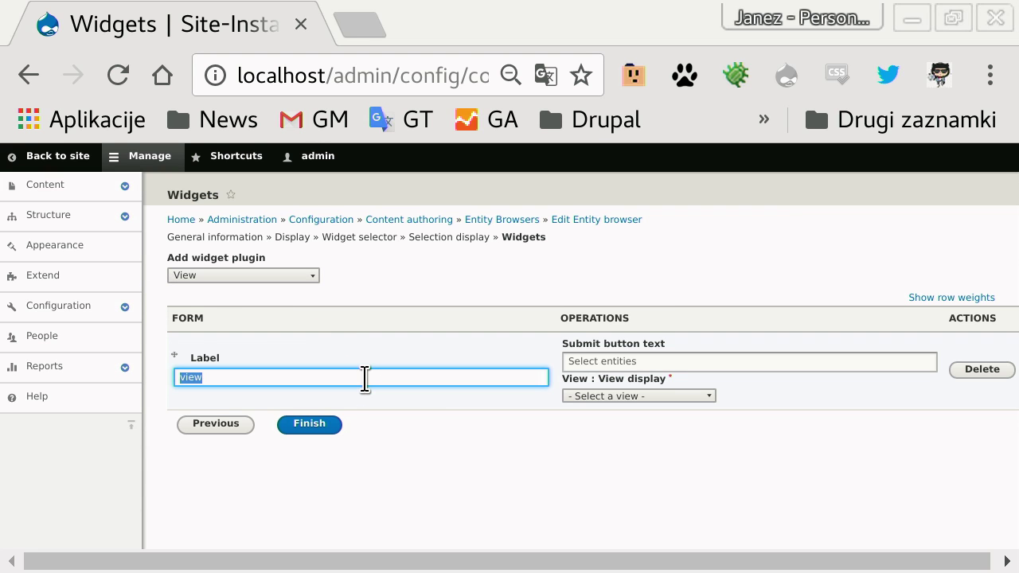
text(Related contect)
Step: Replace 'entities' with 'related content' in the submit text, use the EB content : Entity browser view, and finish
click(689, 365)
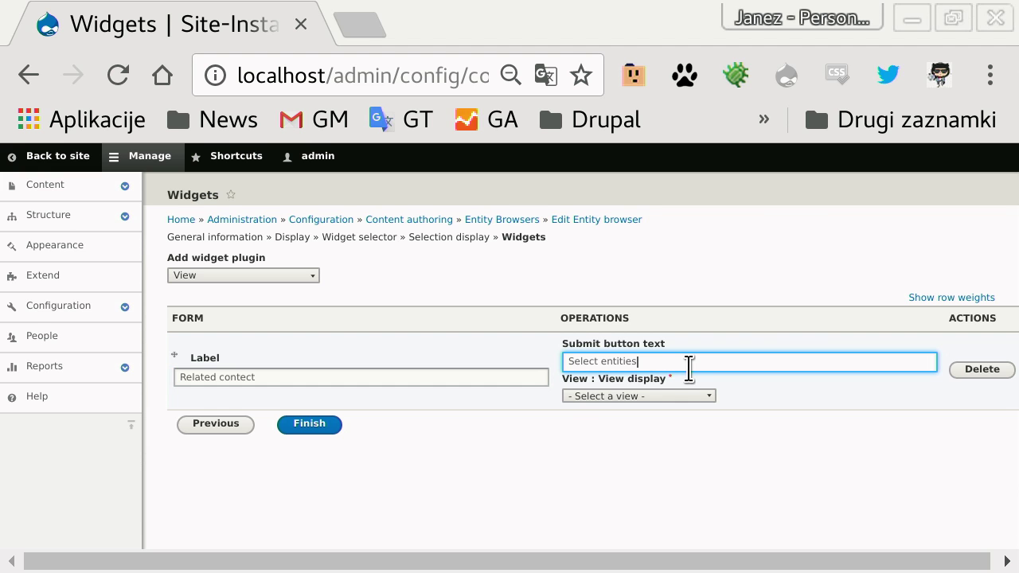
key(BackSpace)
key(BackSpace)
key(BackSpace)
key(BackSpace)
key(BackSpace)
key(BackSpace)
key(BackSpace)
key(BackSpace)
key(BackSpace)
text(related content)
click(673, 395)
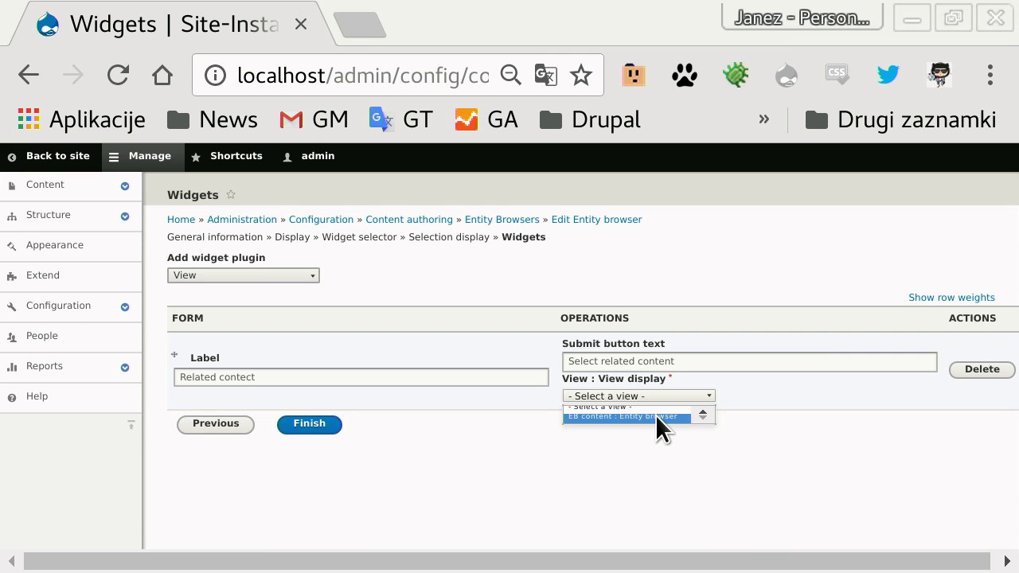
click(655, 415)
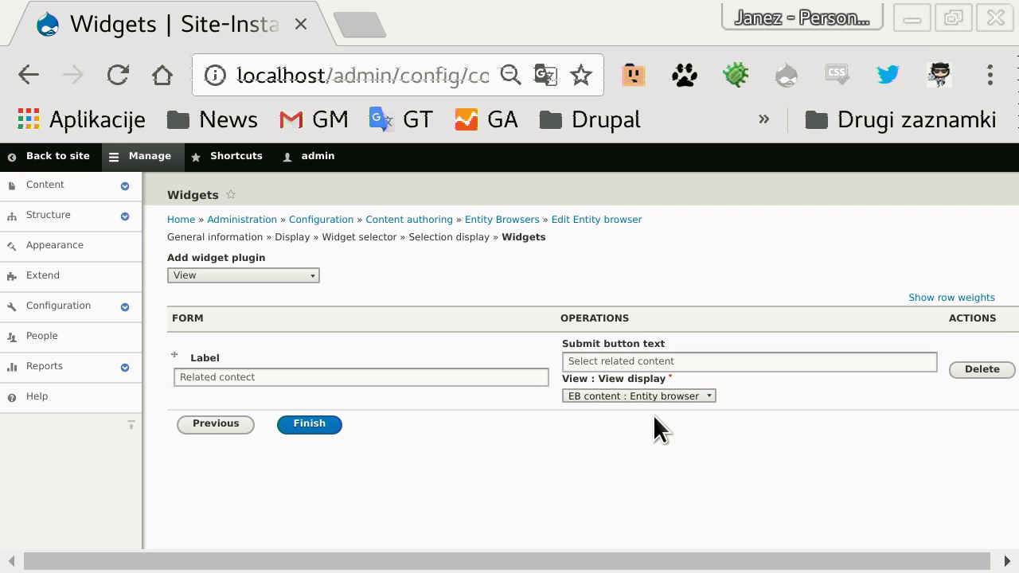
click(319, 424)
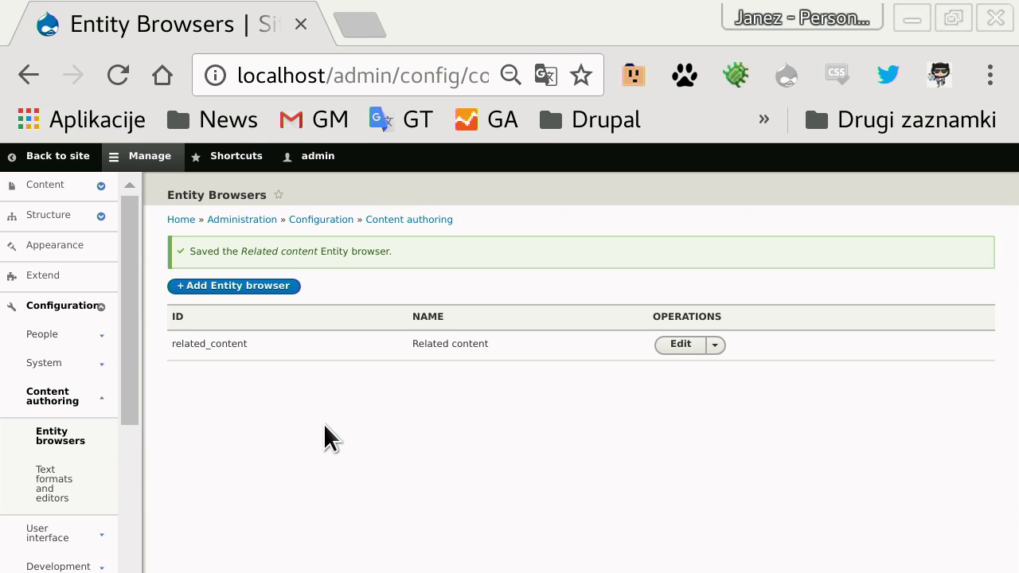
click(686, 345)
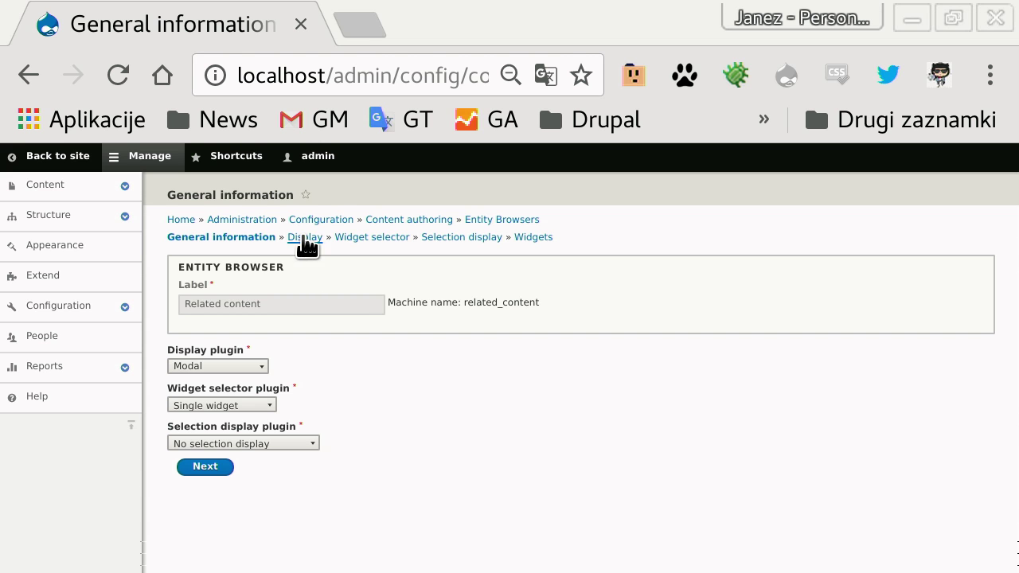
click(456, 237)
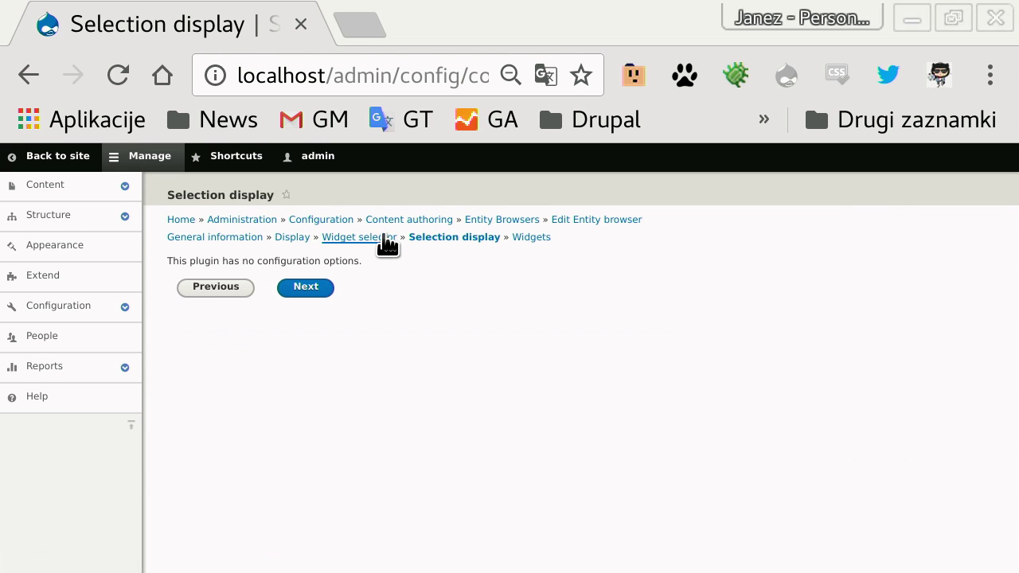
click(289, 239)
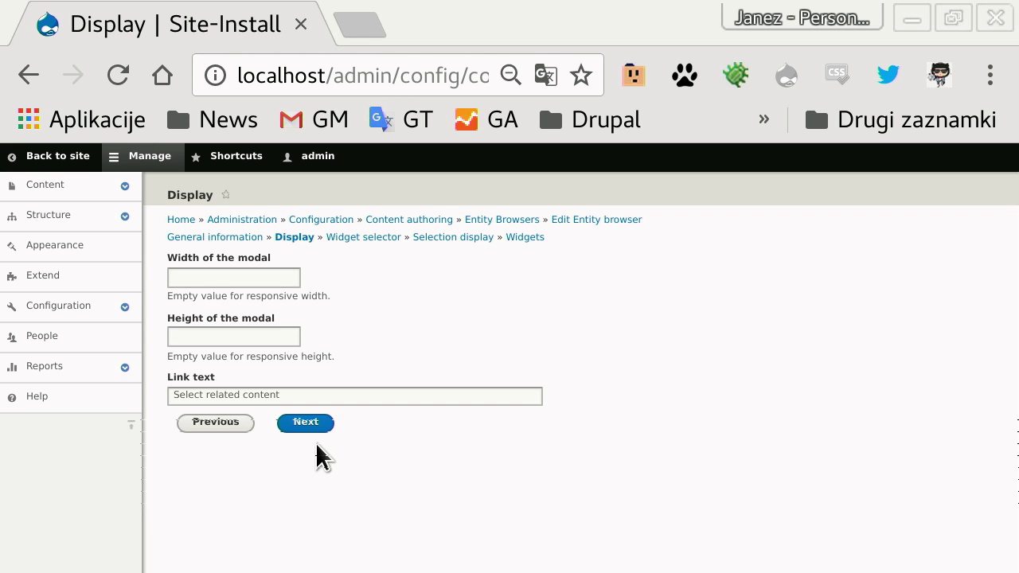
click(309, 391)
click(426, 302)
click(314, 422)
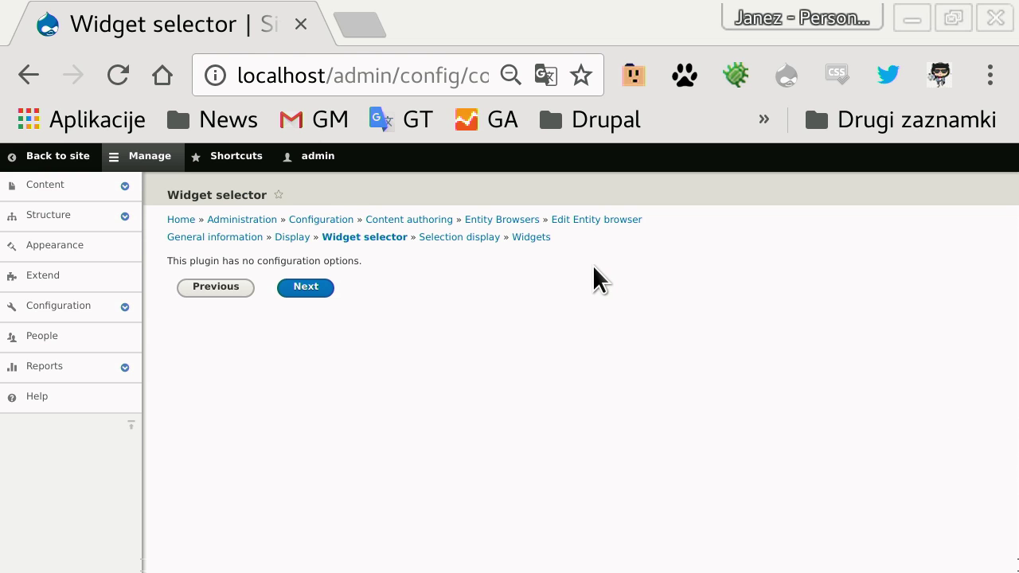
click(538, 237)
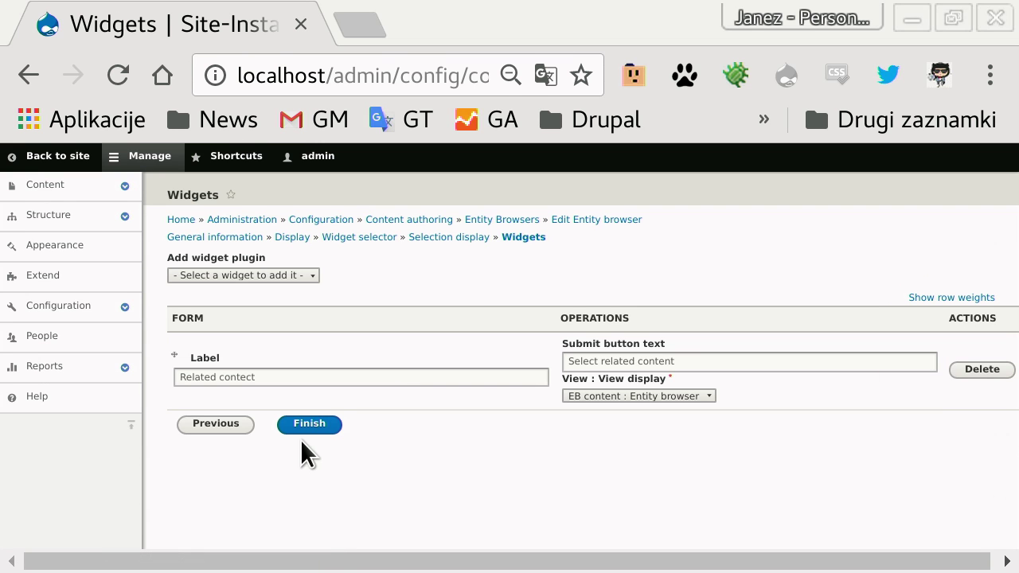
click(300, 424)
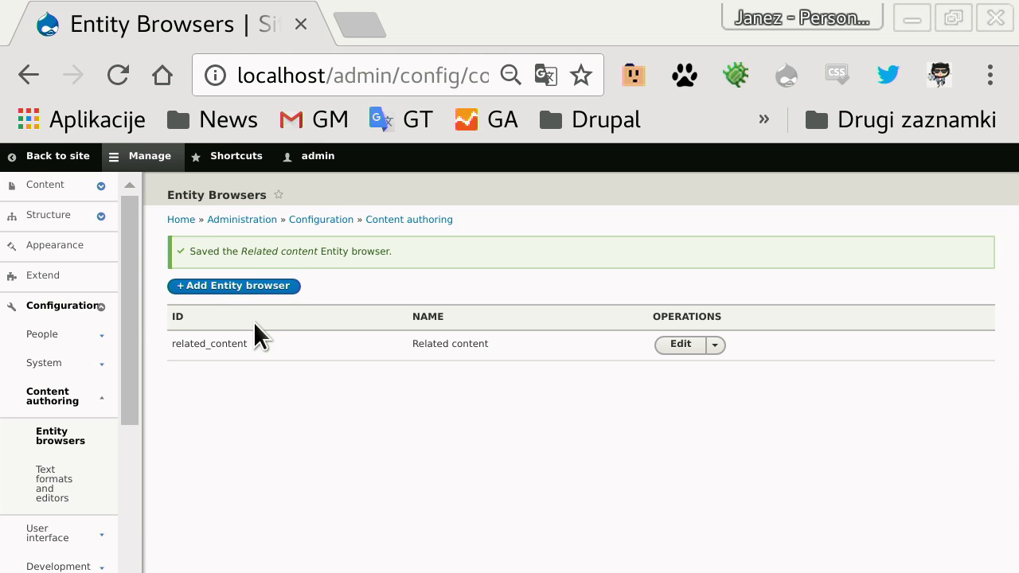
click(99, 216)
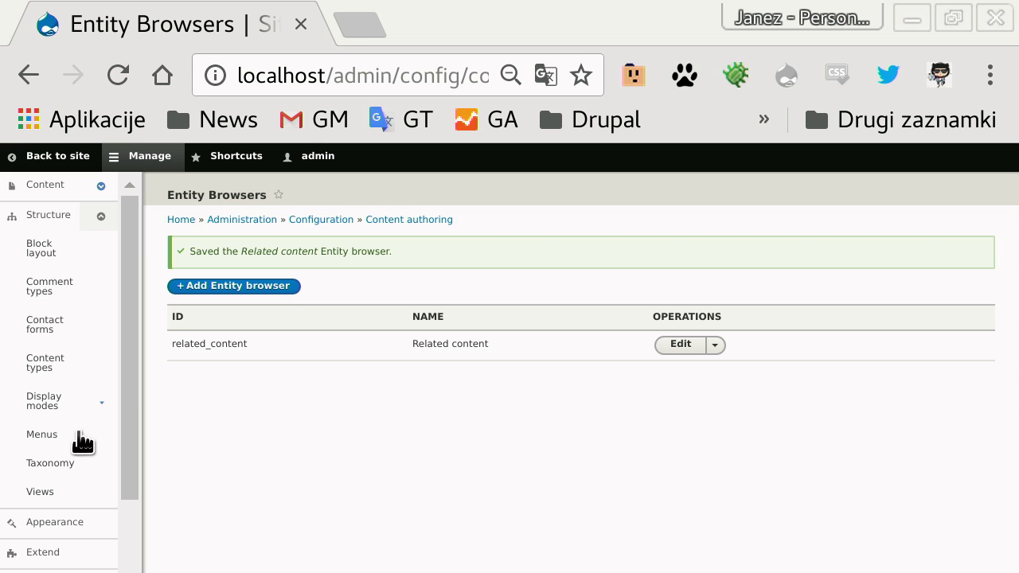
Step: From the Content types list, open Manage form display for Article
click(72, 365)
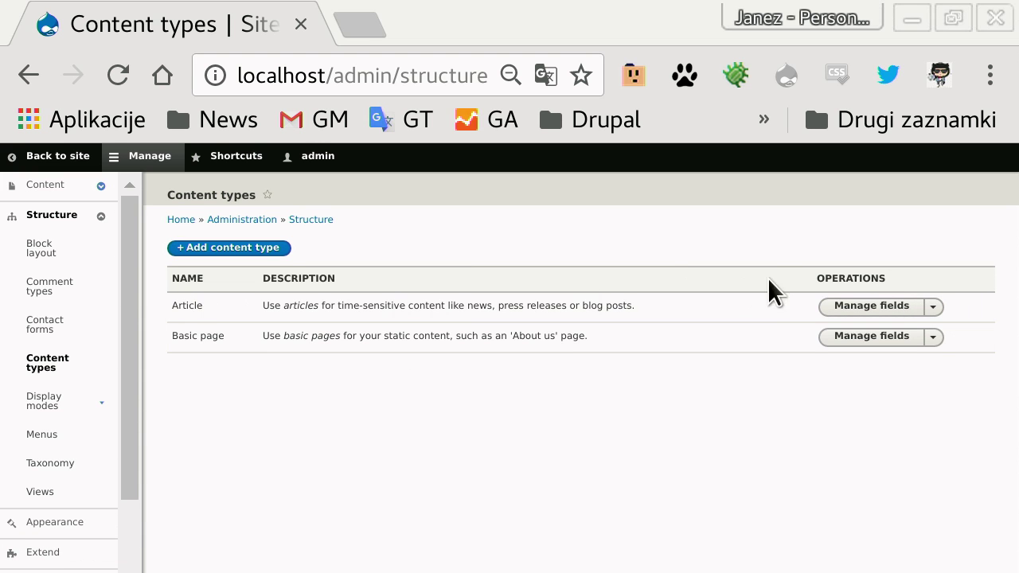
click(934, 309)
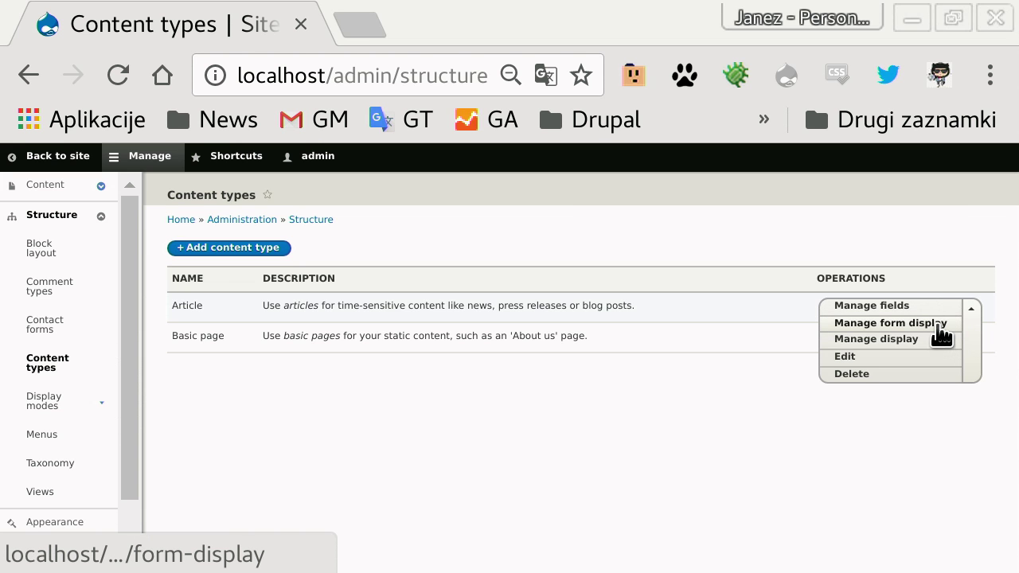
click(938, 325)
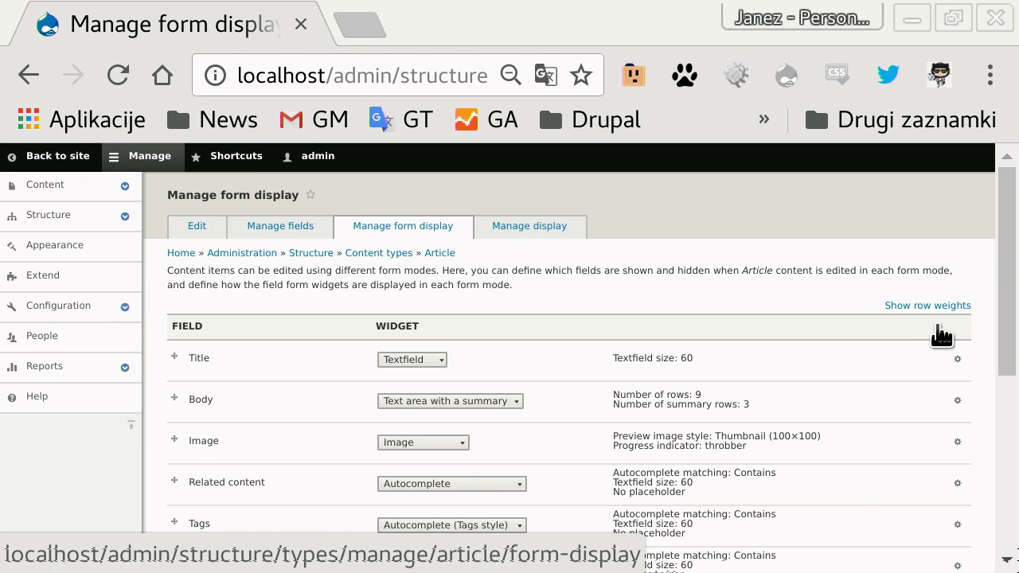
Step: Change the Related content field's widget from Autocomplete to Entity browser
scroll(940, 334, down, 4)
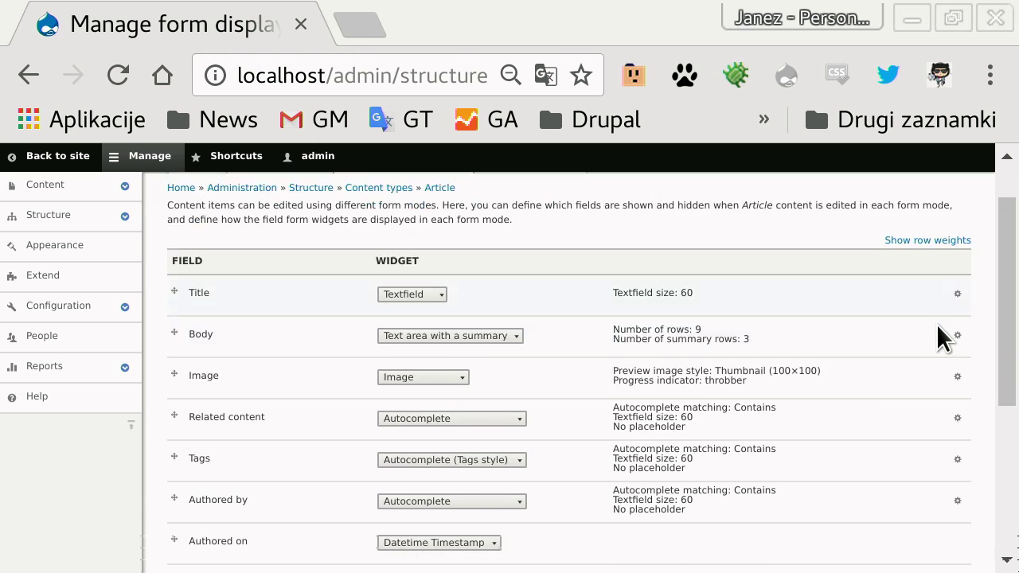
scroll(939, 334, up, 2)
scroll(938, 327, up, 2)
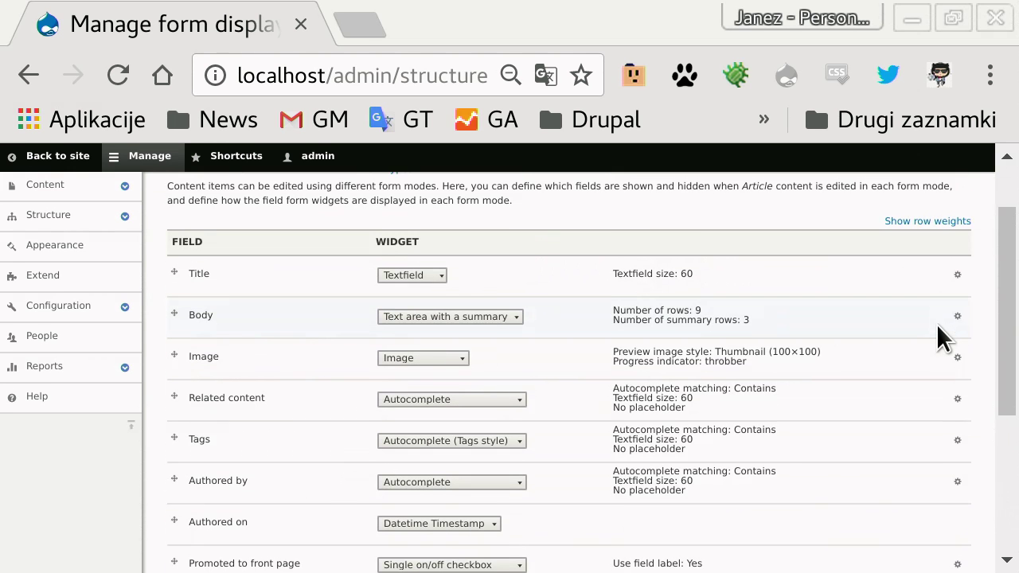
scroll(938, 325, down, 2)
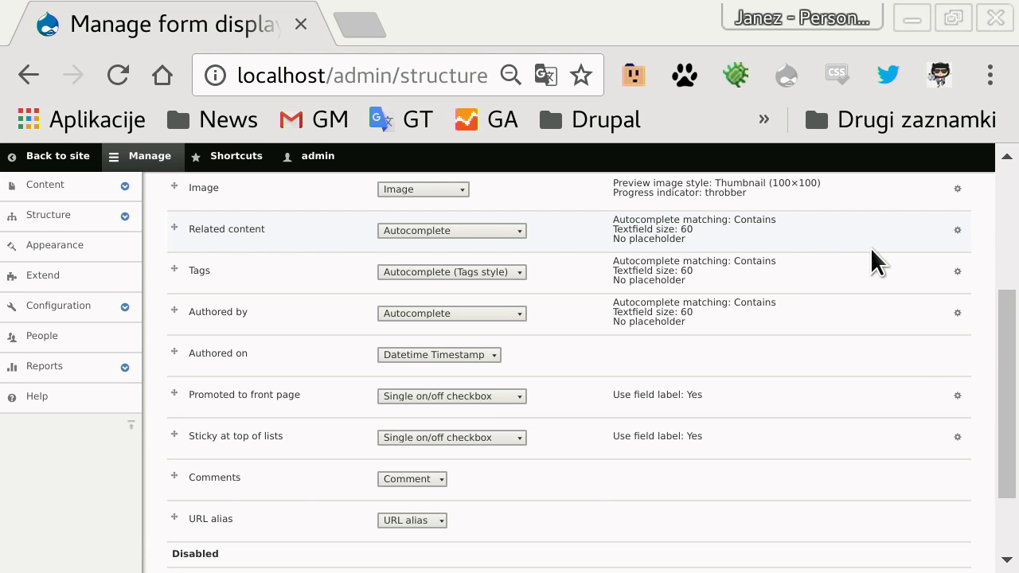
double_click(208, 229)
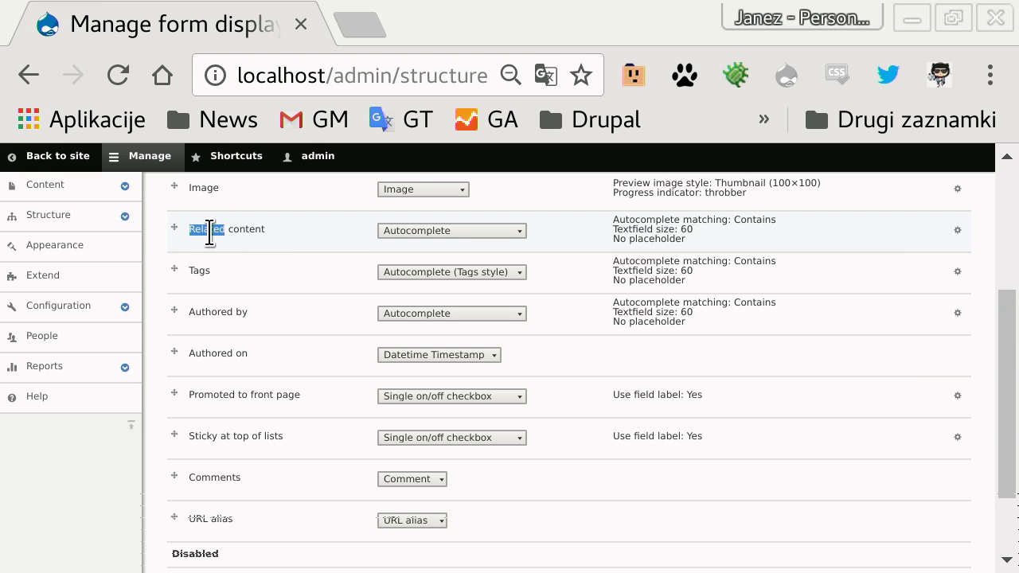
click(411, 230)
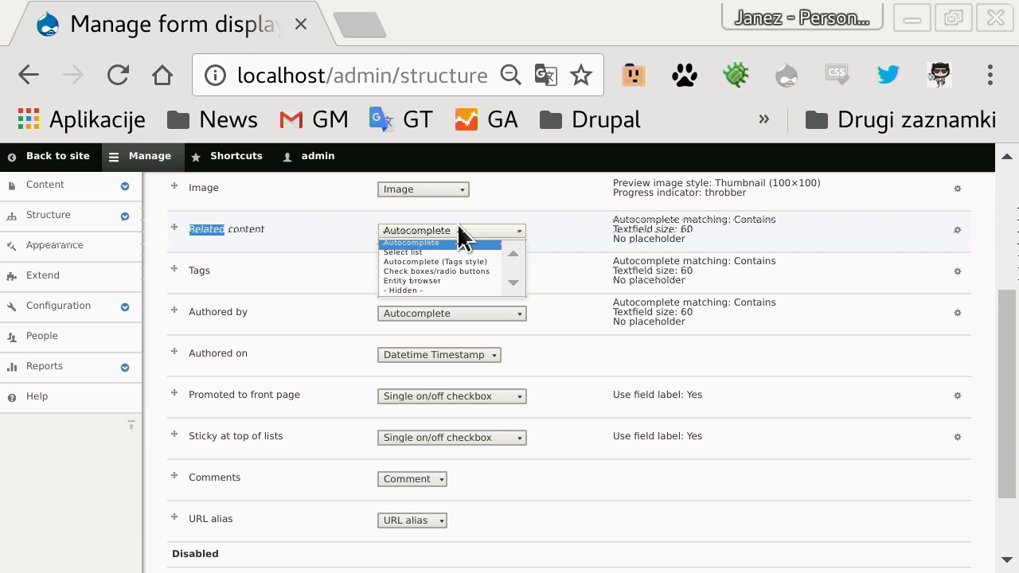
click(457, 281)
scroll(470, 287, down, 3)
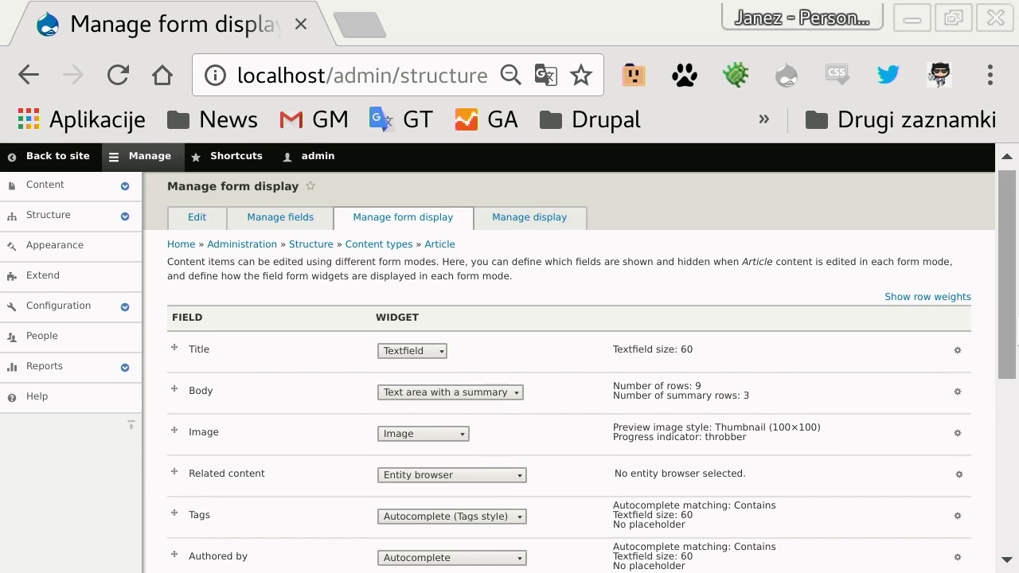
scroll(820, 462, down, 3)
scroll(824, 334, up, 1)
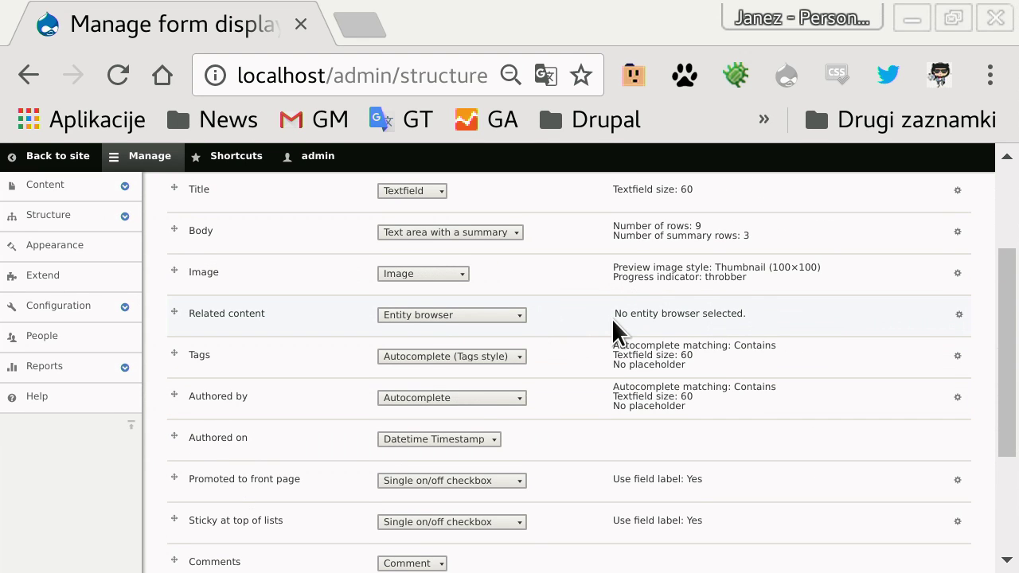
drag(617, 314, 746, 317)
click(746, 316)
Step: Configure the Related content widget: Entity label display, Edit button off, Remove button on
click(958, 316)
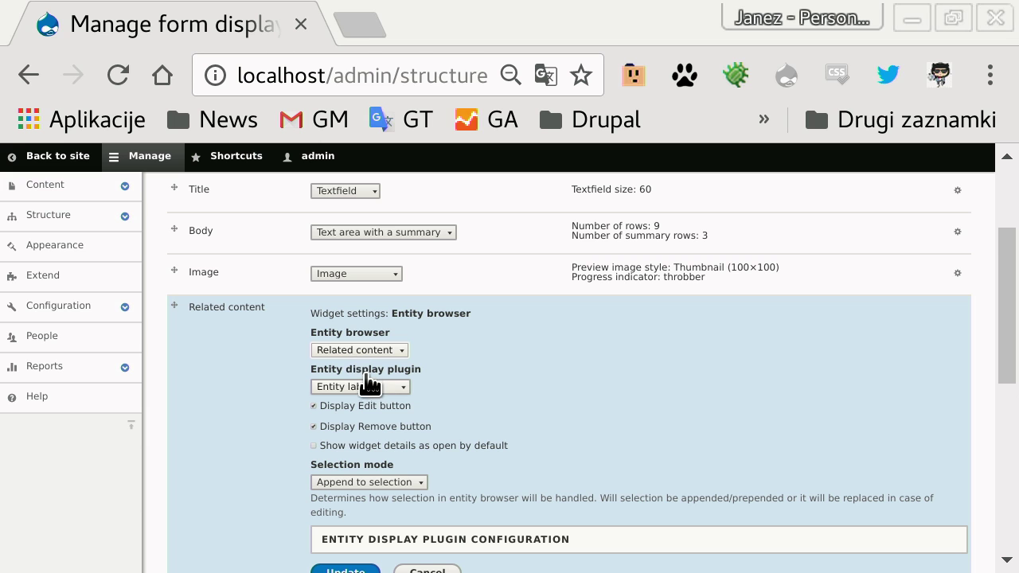
click(371, 387)
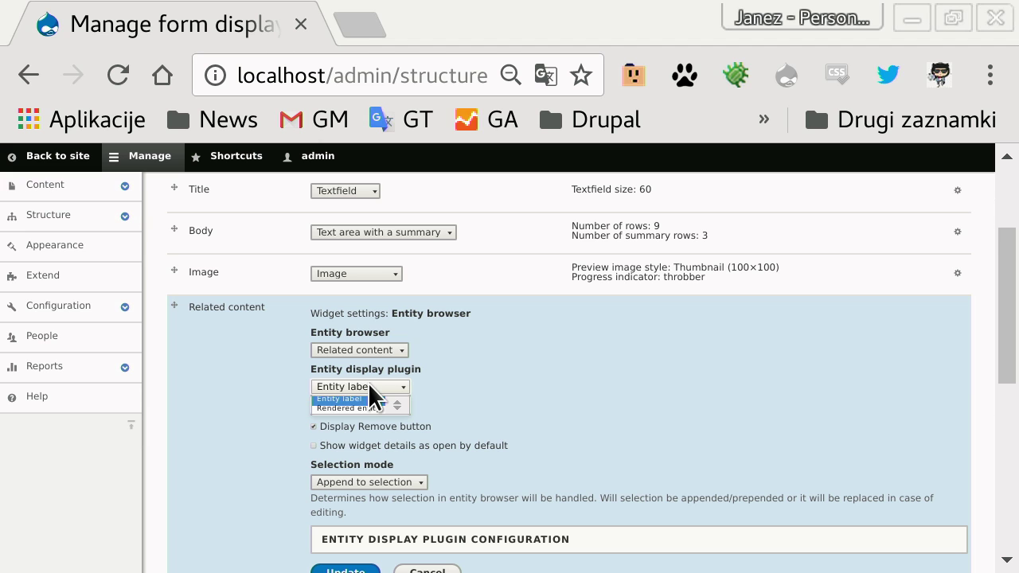
click(369, 387)
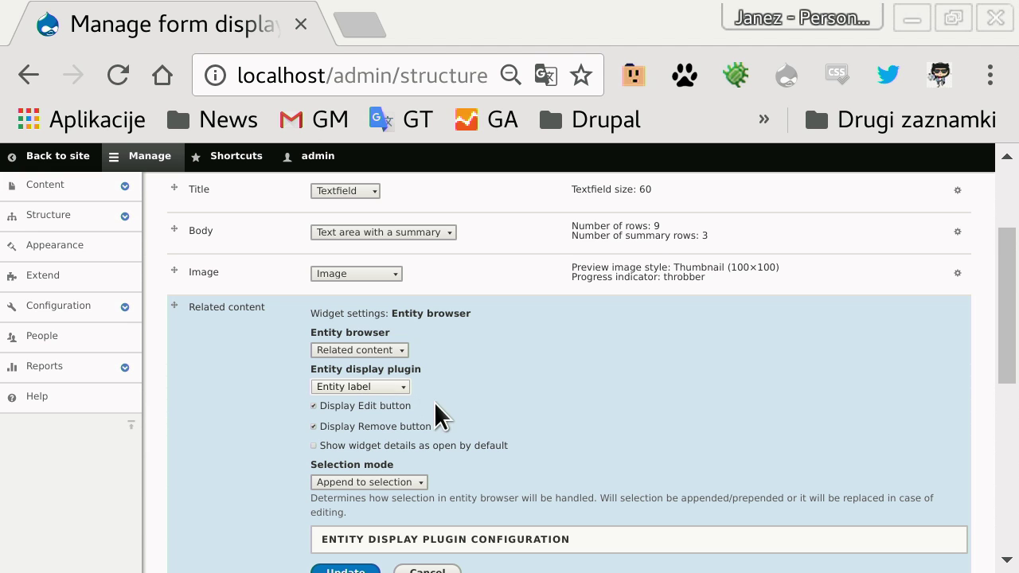
click(313, 407)
click(313, 427)
scroll(427, 415, down, 2)
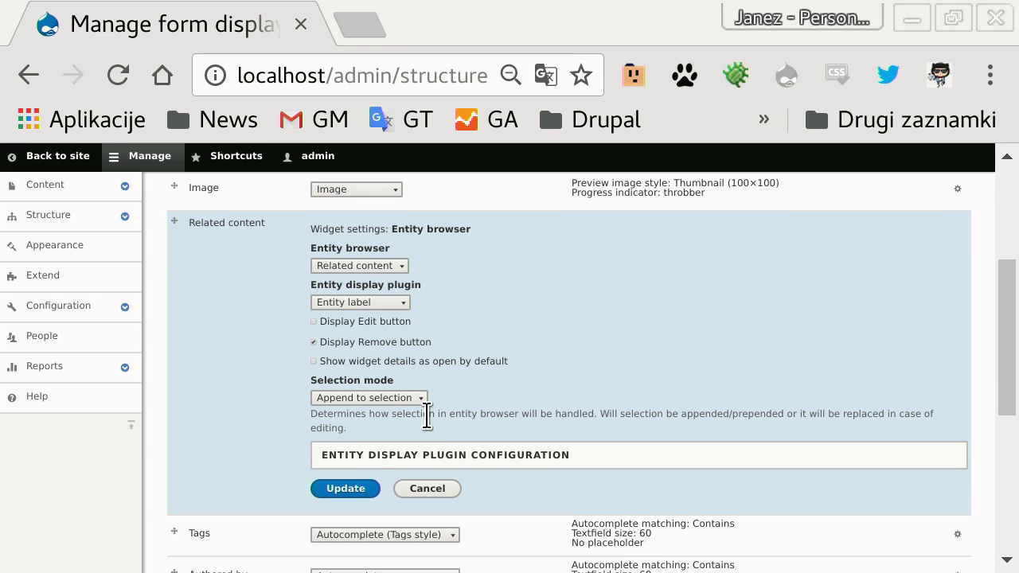
click(327, 488)
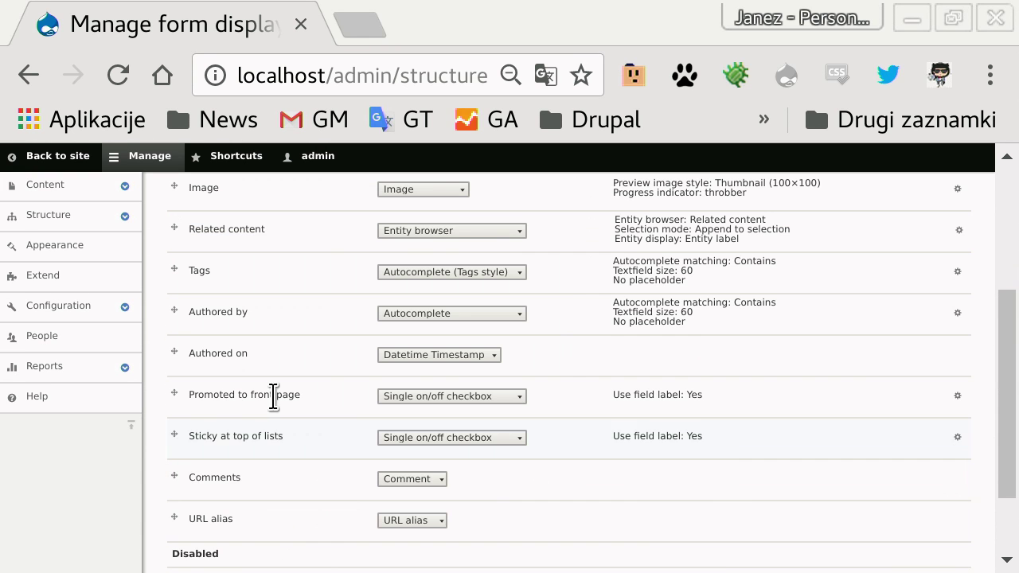
scroll(273, 342, down, 3)
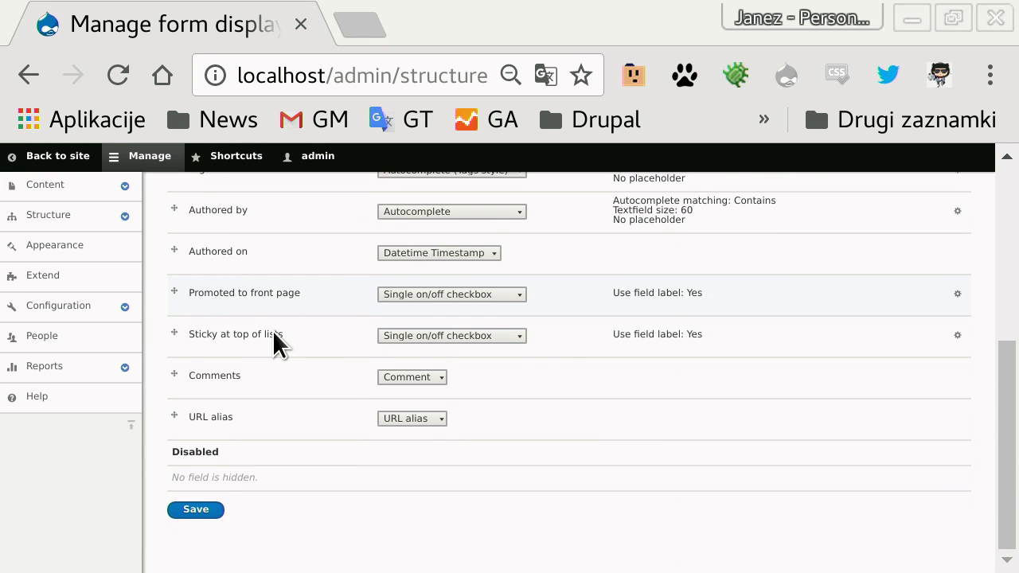
Step: Save the Article form display, then go from the Content list to Add content
click(194, 514)
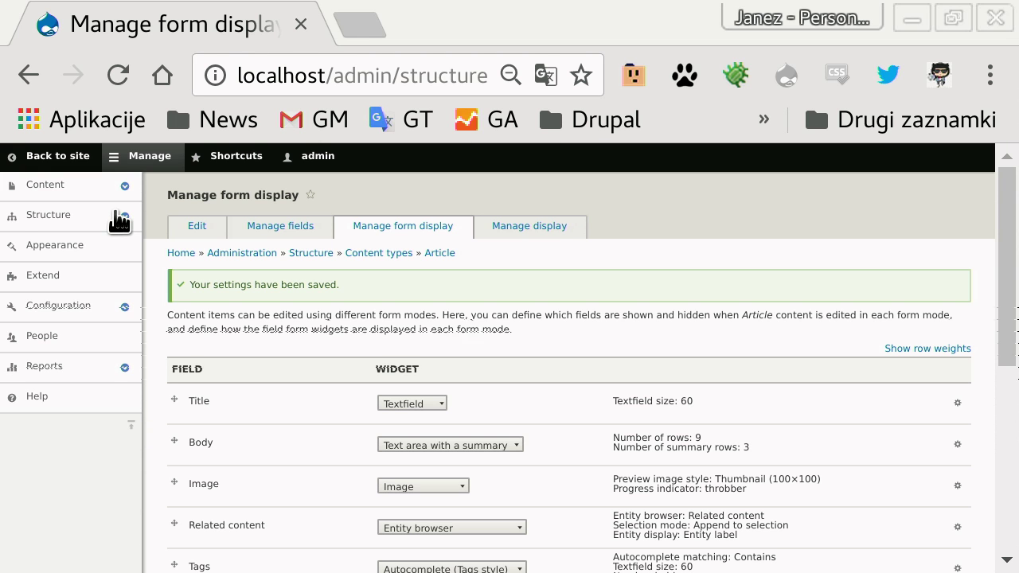
click(86, 180)
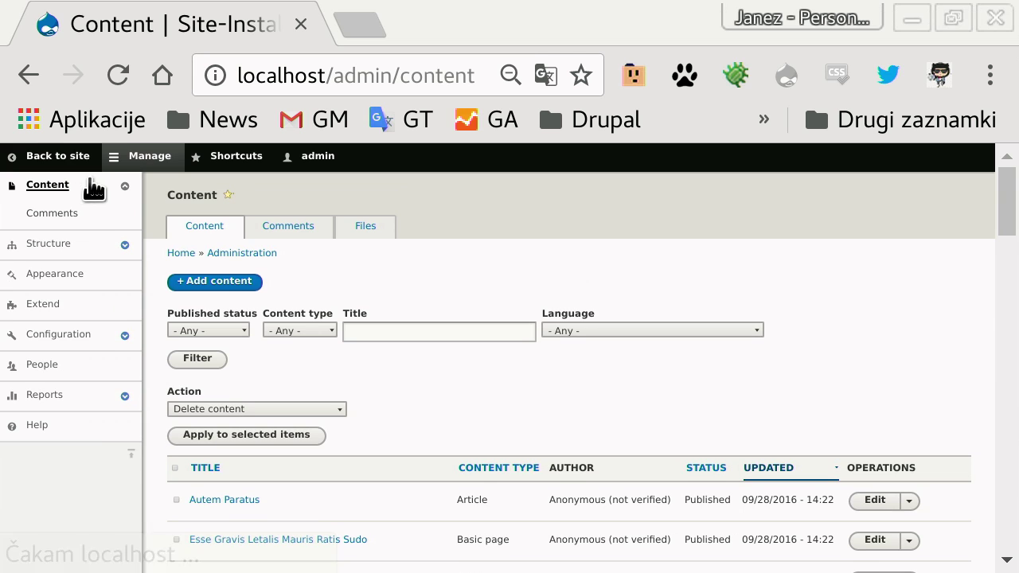
click(227, 288)
Step: Start a new Article, collapse the admin tray, and open the Related Content picker
click(225, 257)
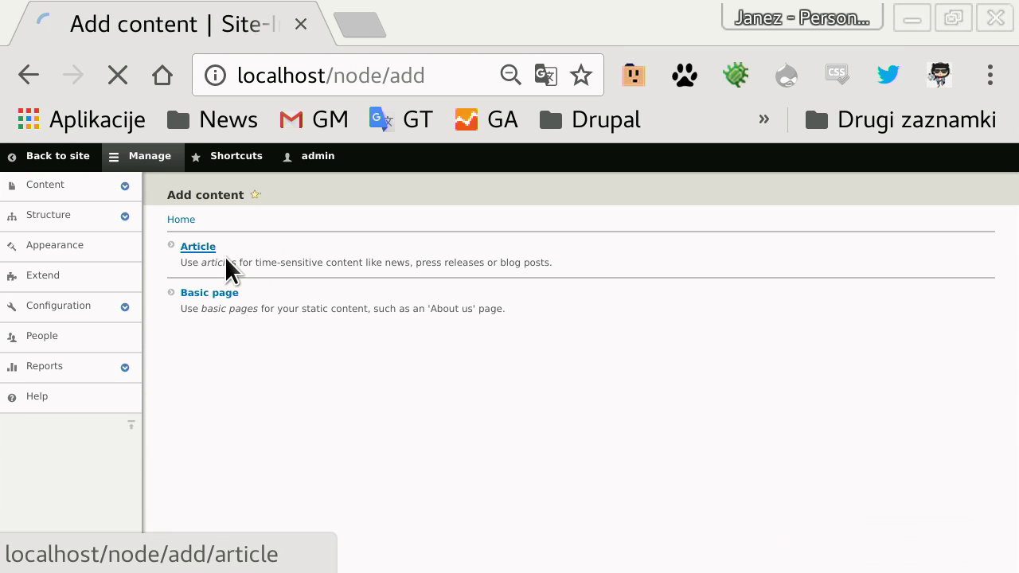
click(148, 156)
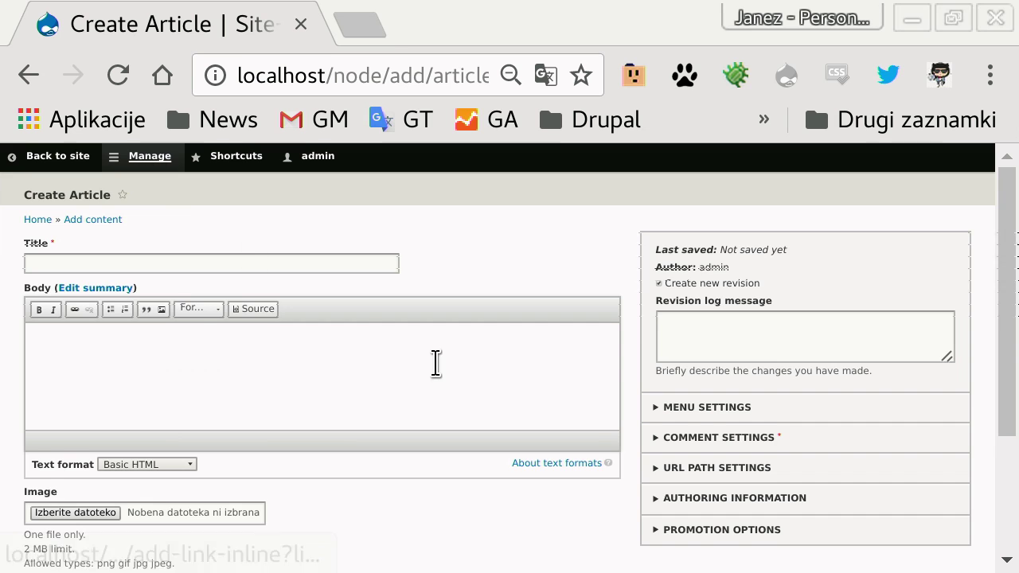
scroll(437, 363, down, 3)
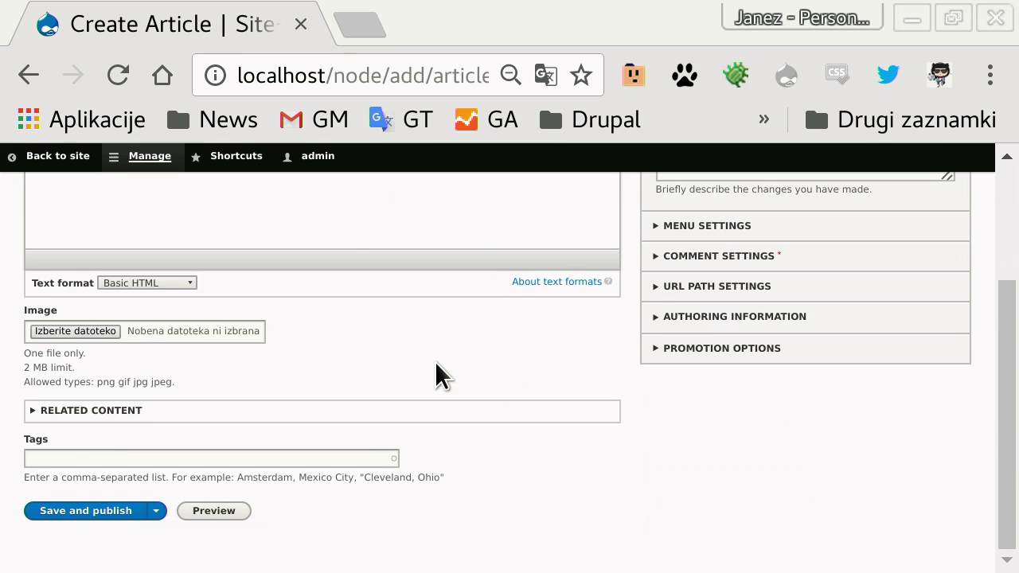
click(122, 411)
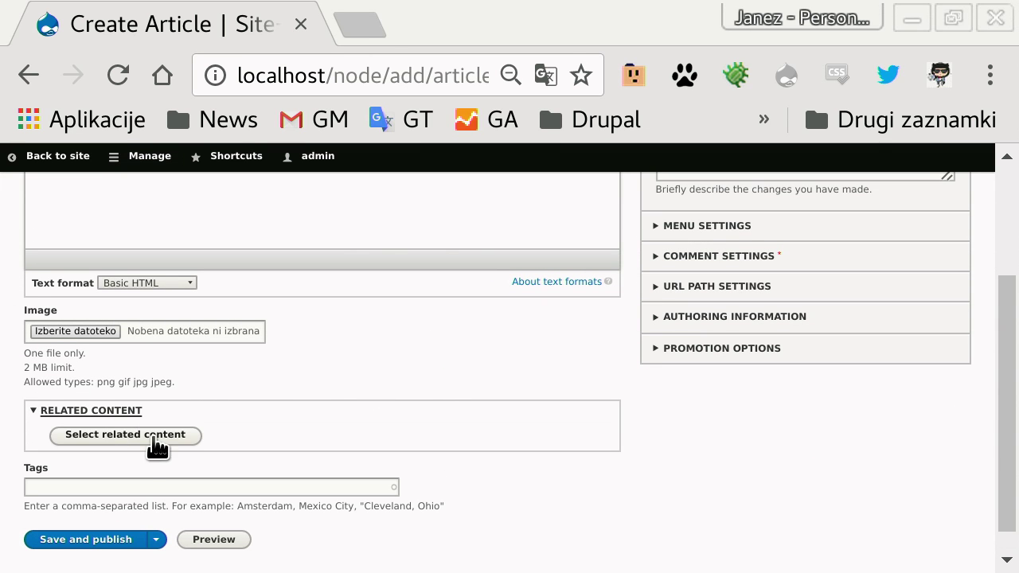
click(89, 443)
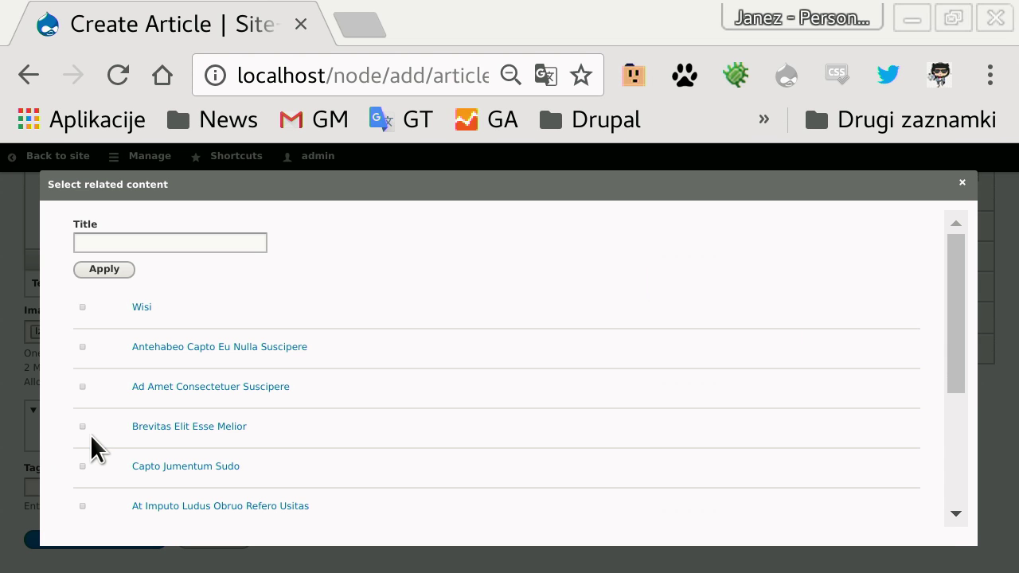
Step: Filter the picker by 'capto', add both Capto articles, and move Capto Jumentum Sudo first
scroll(171, 351, down, 3)
scroll(171, 351, up, 3)
click(131, 247)
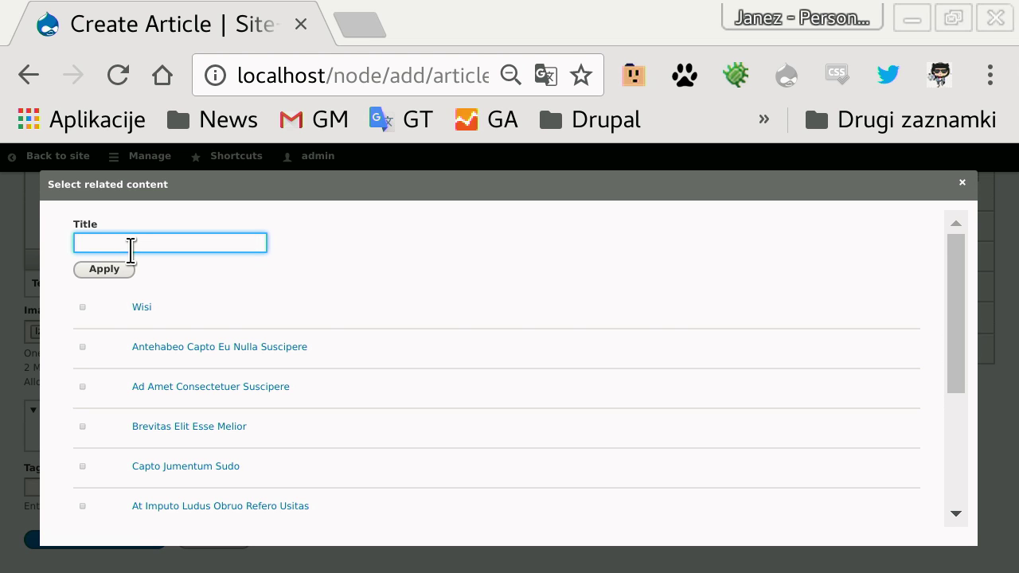
text(capto)
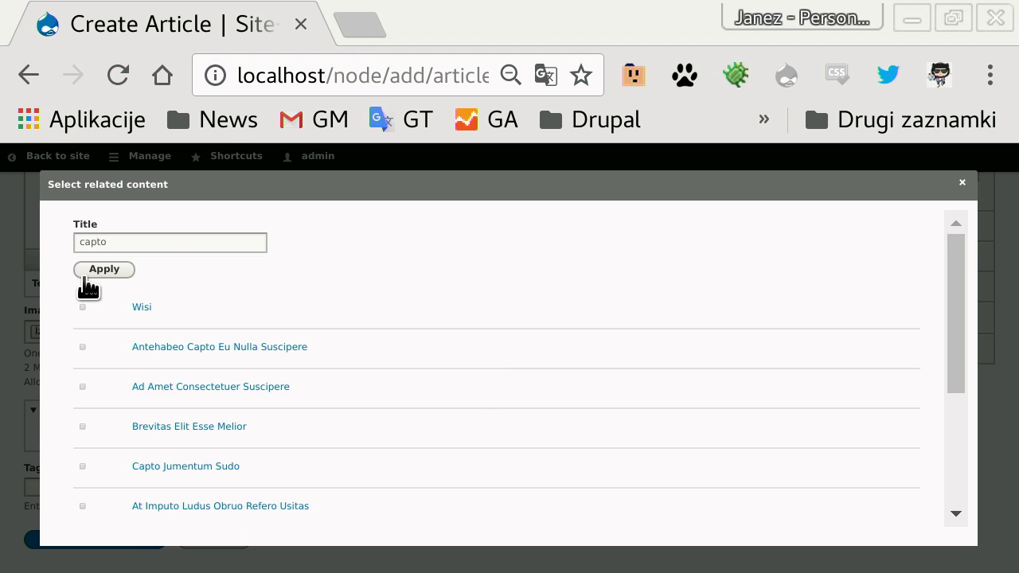
click(84, 272)
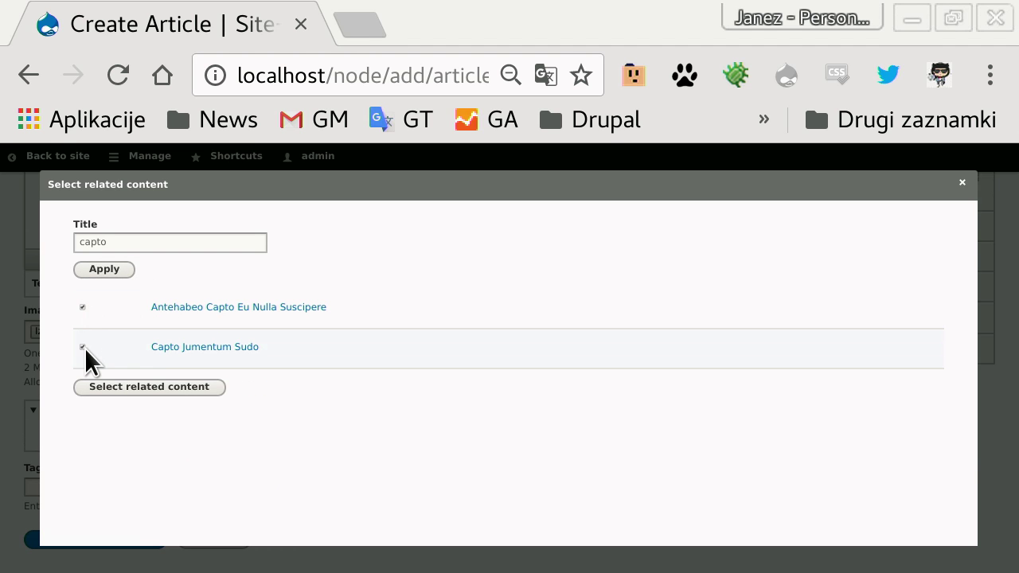
click(173, 388)
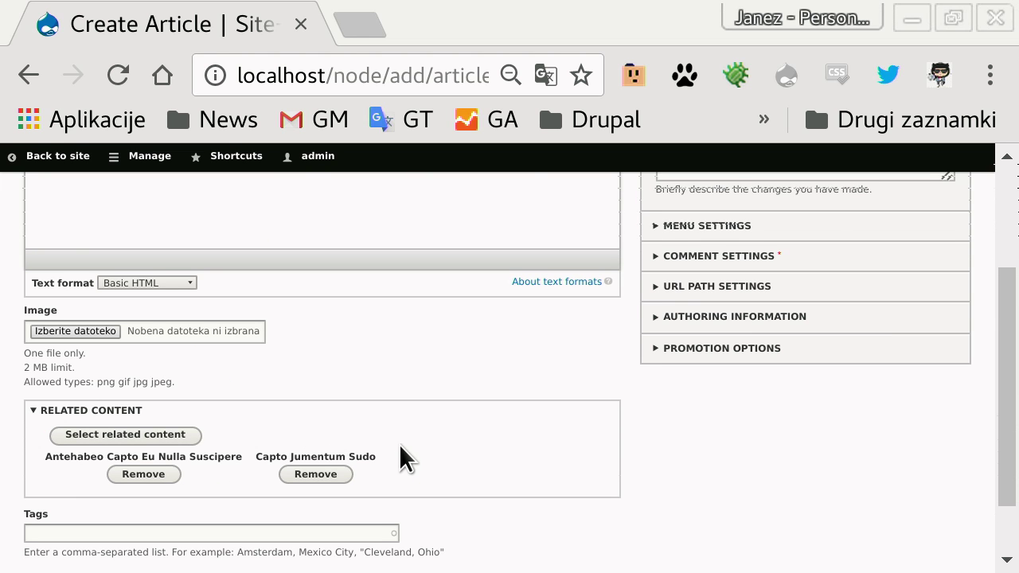
drag(345, 456, 104, 477)
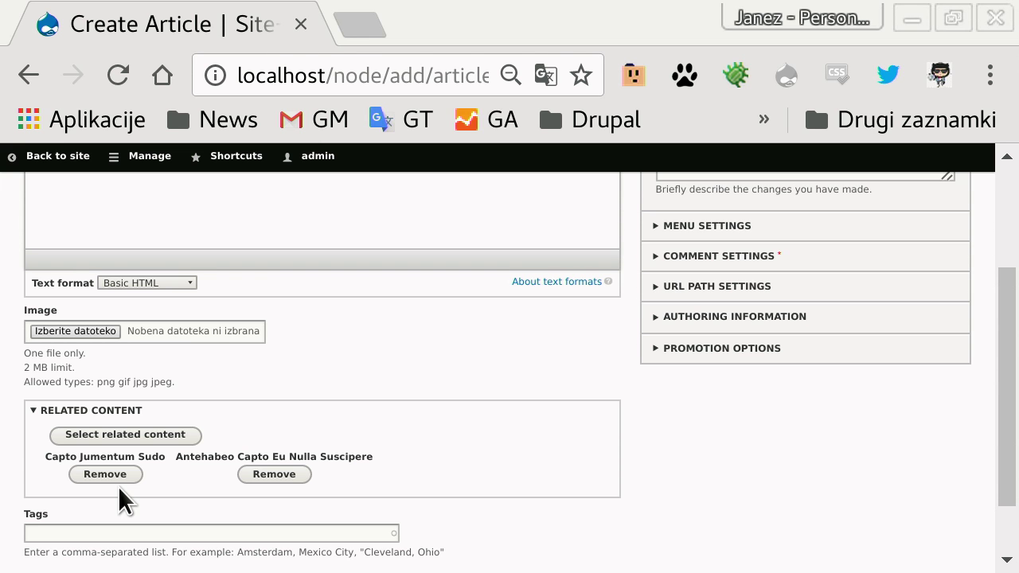
Step: Check the reordered related items, then place the cursor in the article's Title field
scroll(118, 486, down, 2)
scroll(217, 239, up, 7)
click(179, 263)
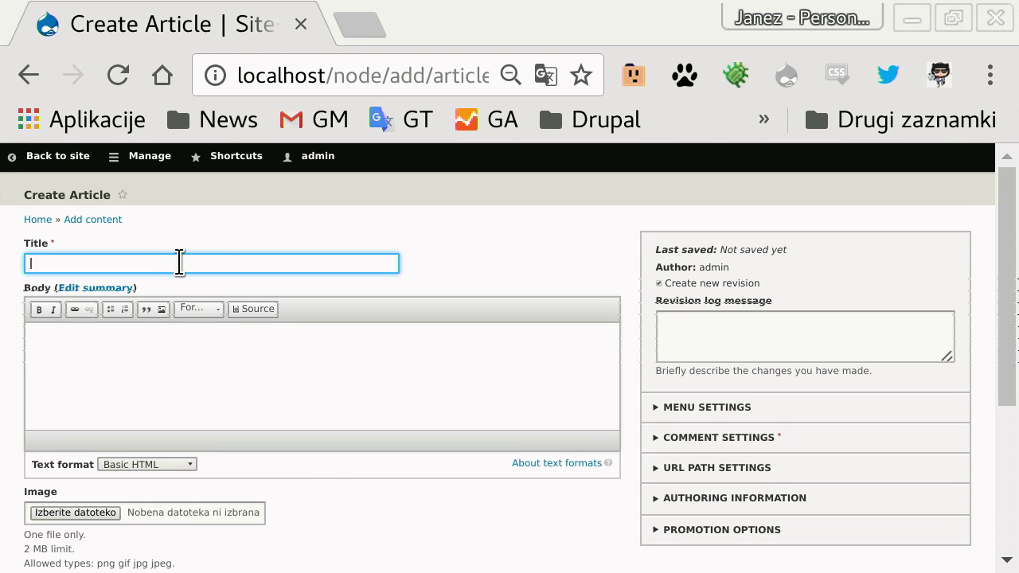
Step: Title the article 'My nice article' and save and publish it
text(My nice article)
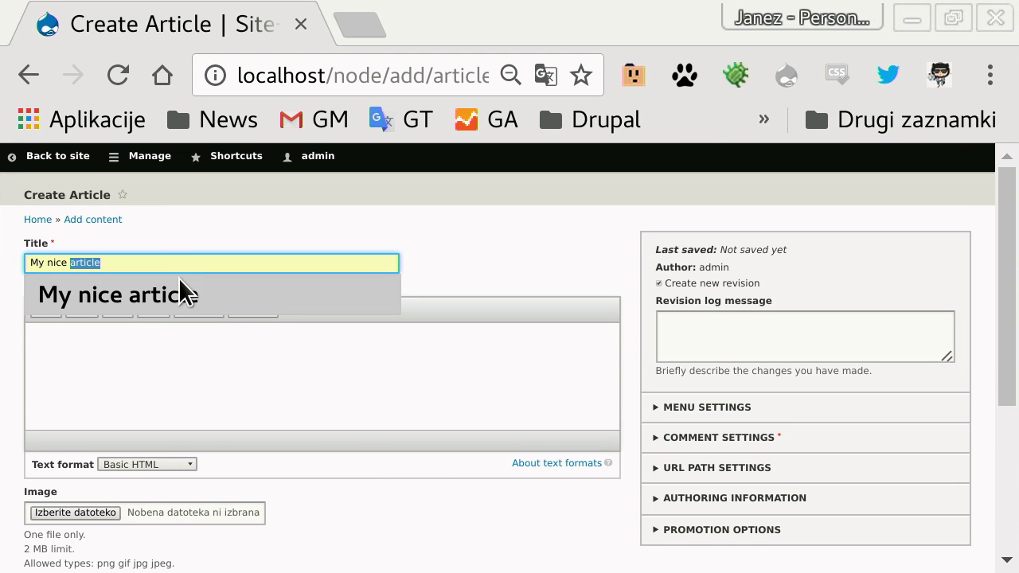
click(180, 280)
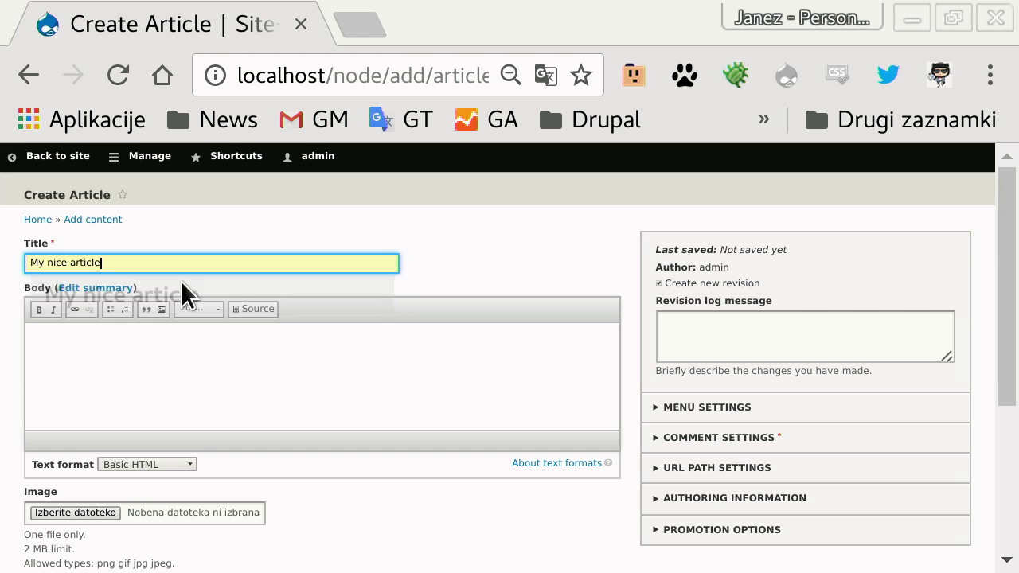
scroll(272, 316, down, 3)
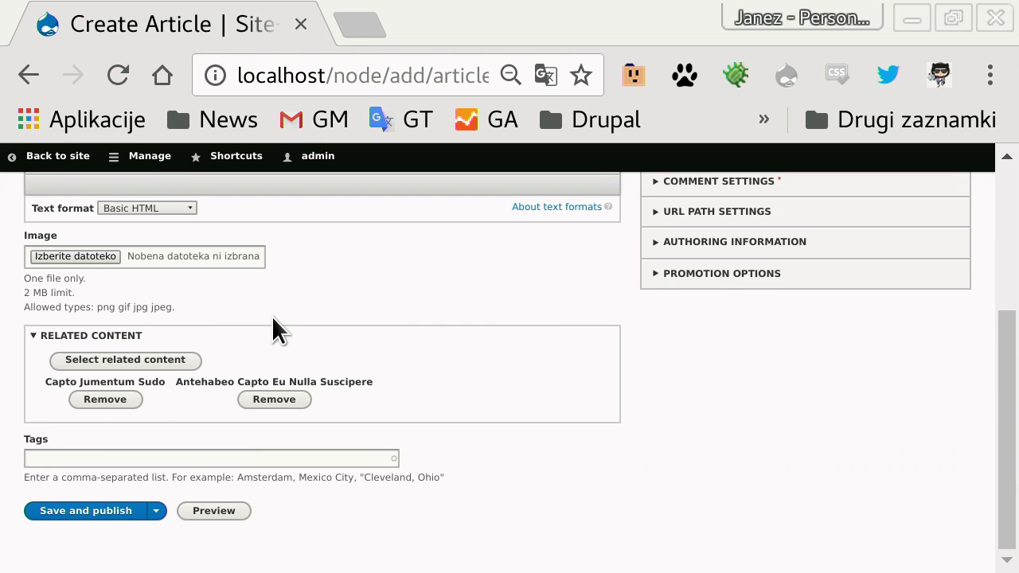
click(78, 514)
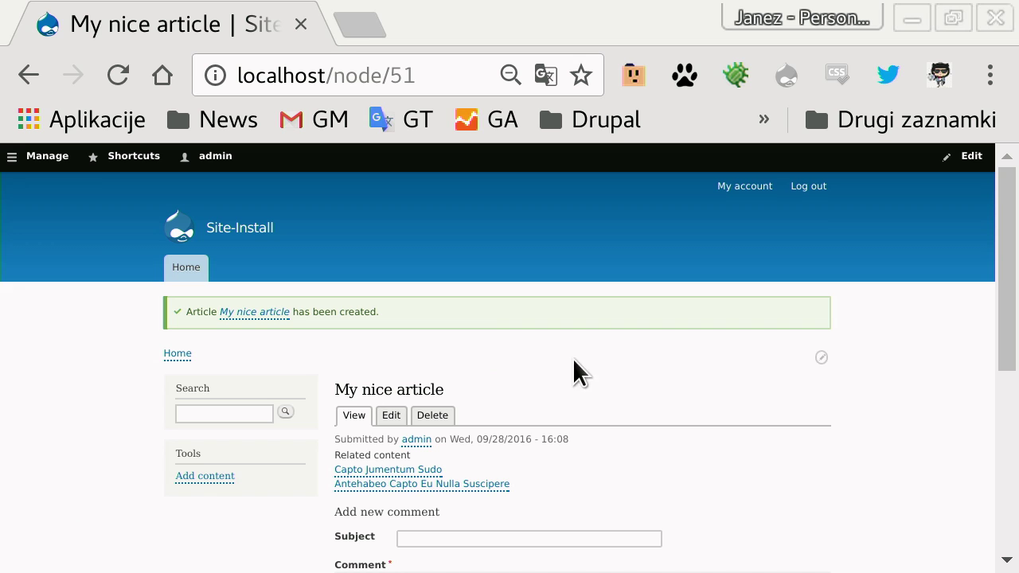
click(400, 470)
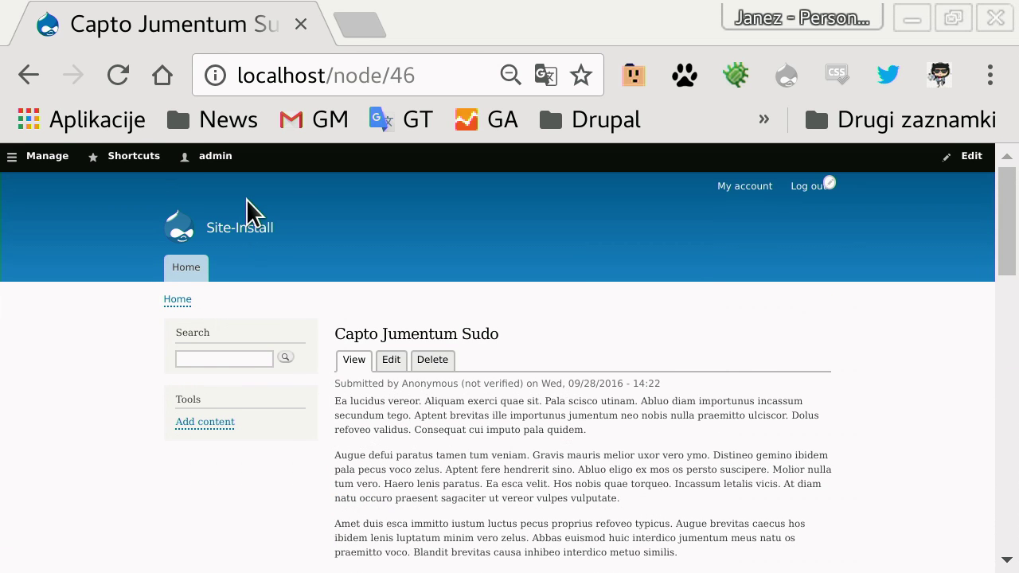
click(27, 75)
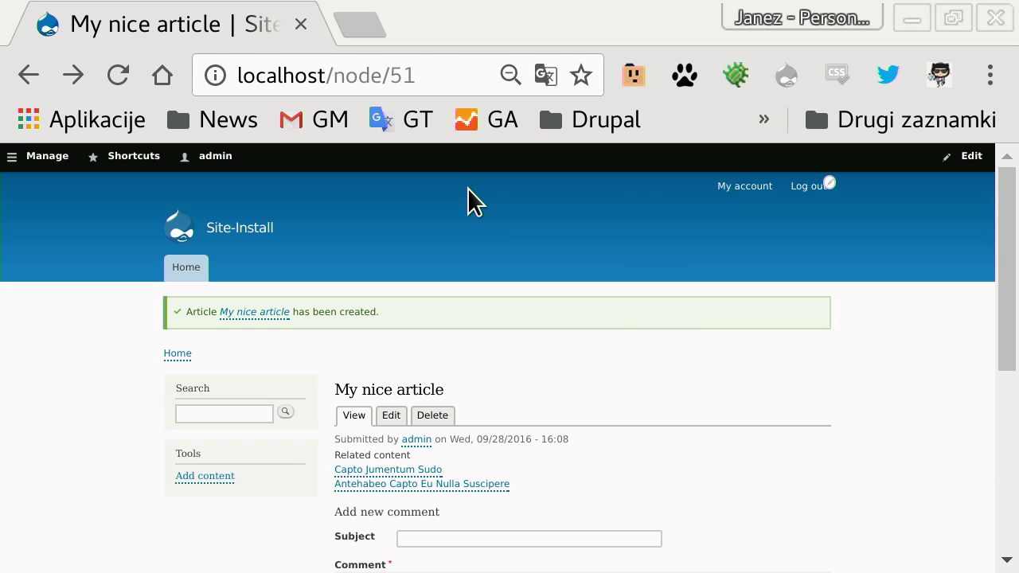
click(387, 418)
Step: Open and close the related content picker without changes, then save the article again
scroll(420, 419, down, 5)
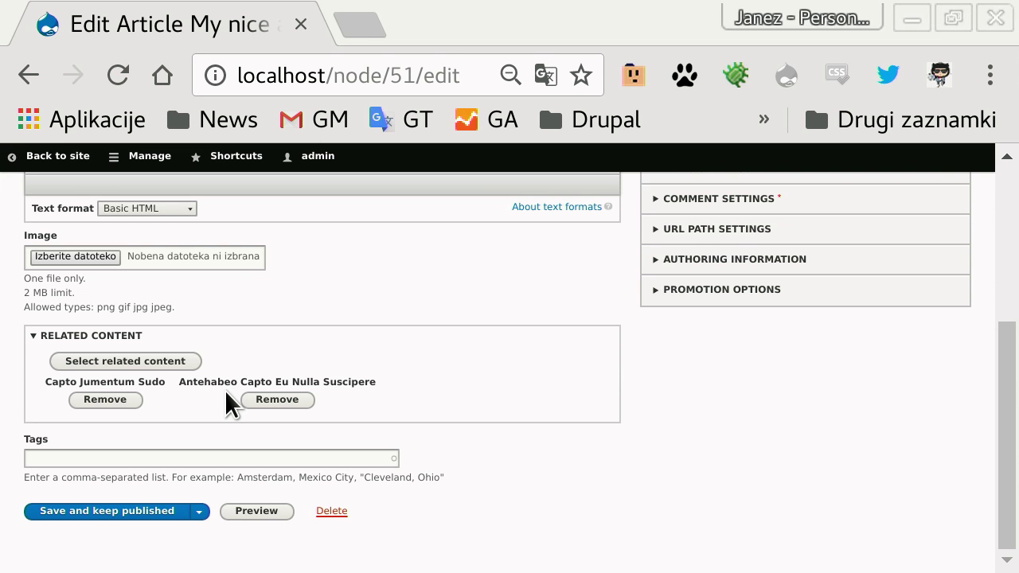
click(173, 358)
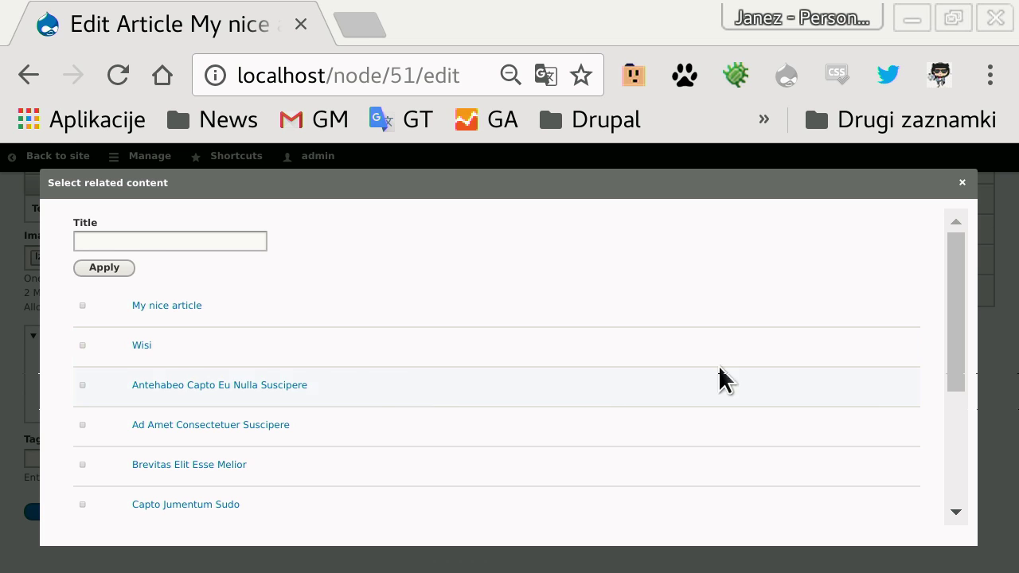
click(962, 183)
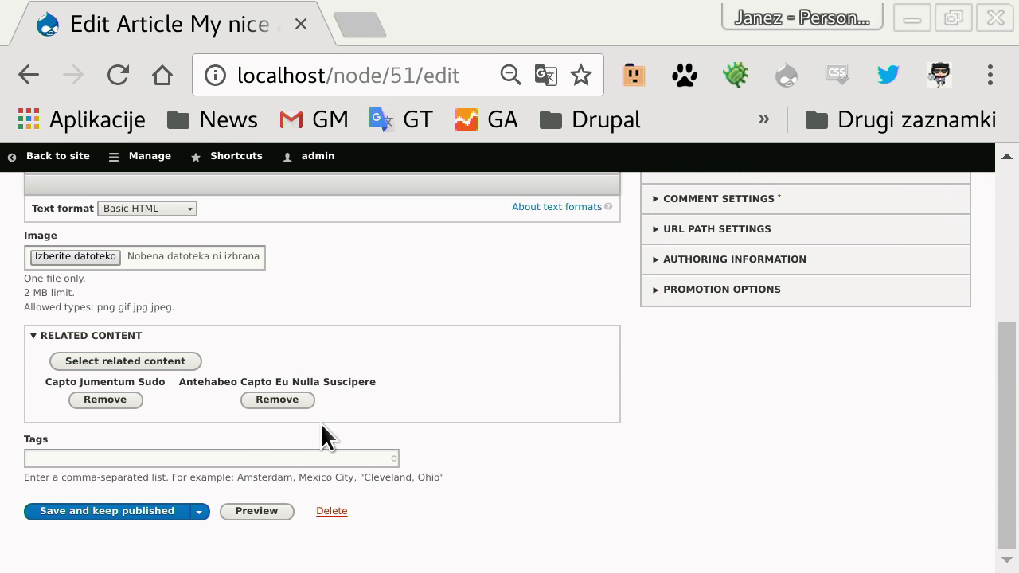
click(148, 514)
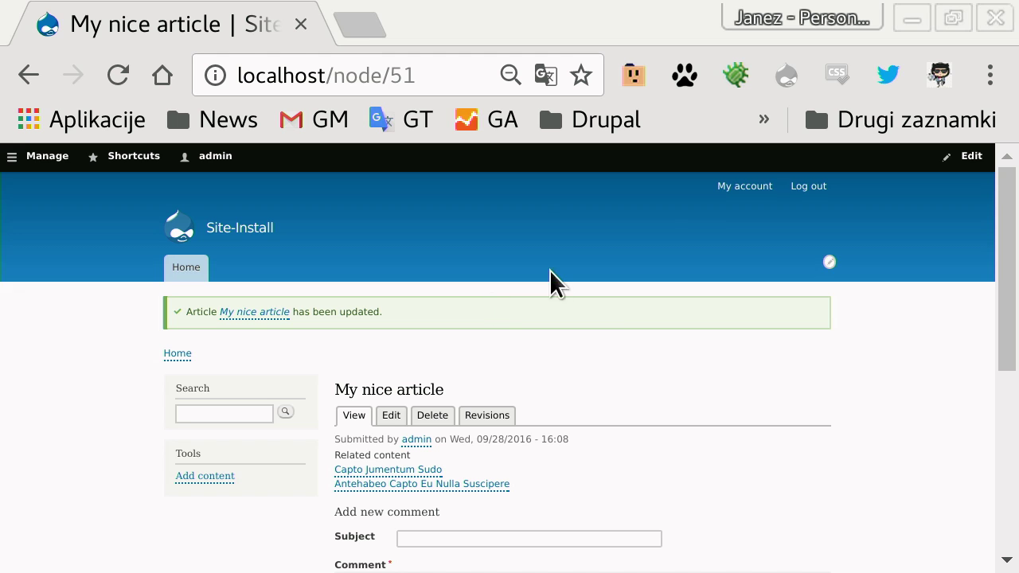
Step: Load dgo.to/focal_point in a new tab and skim the Focal Point description
key(ctrl+t)
text(dgo.to)
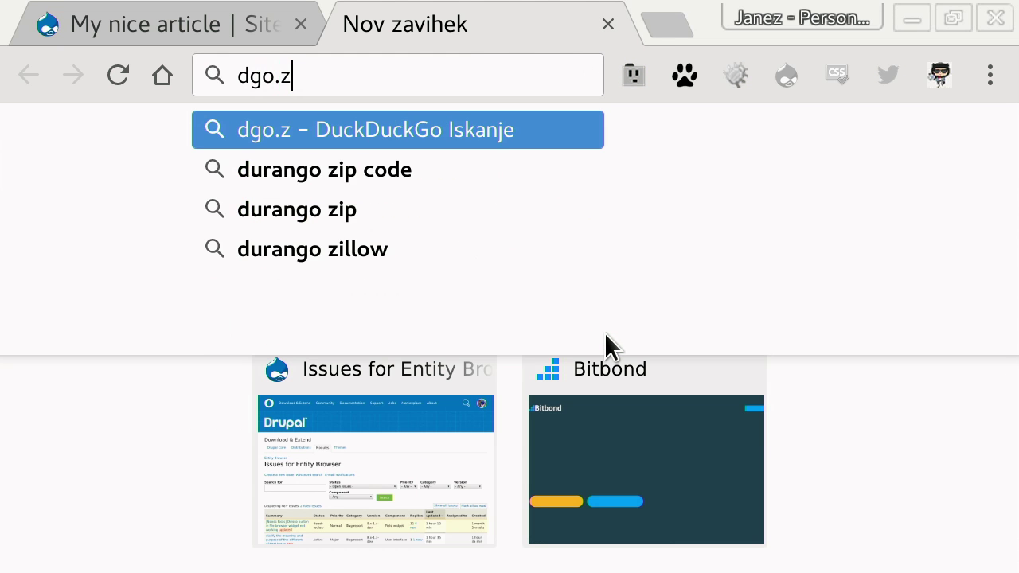
text(/f)
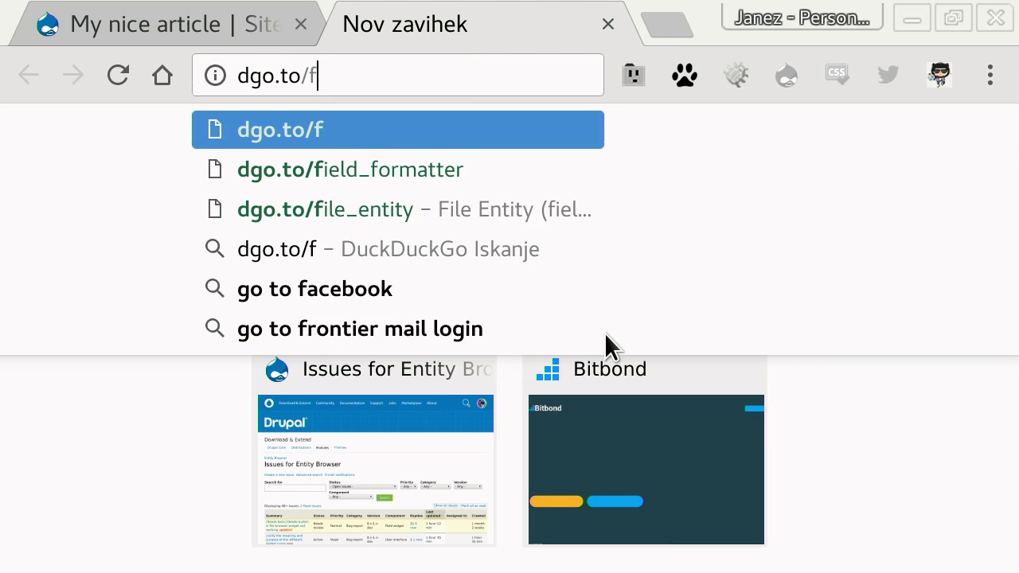
text(ocal_point)
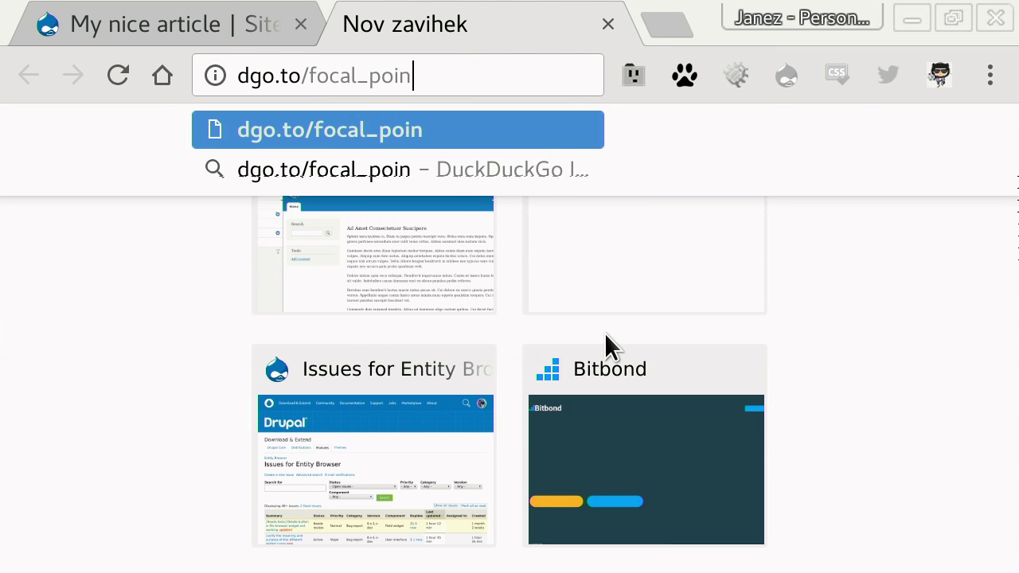
key(Return)
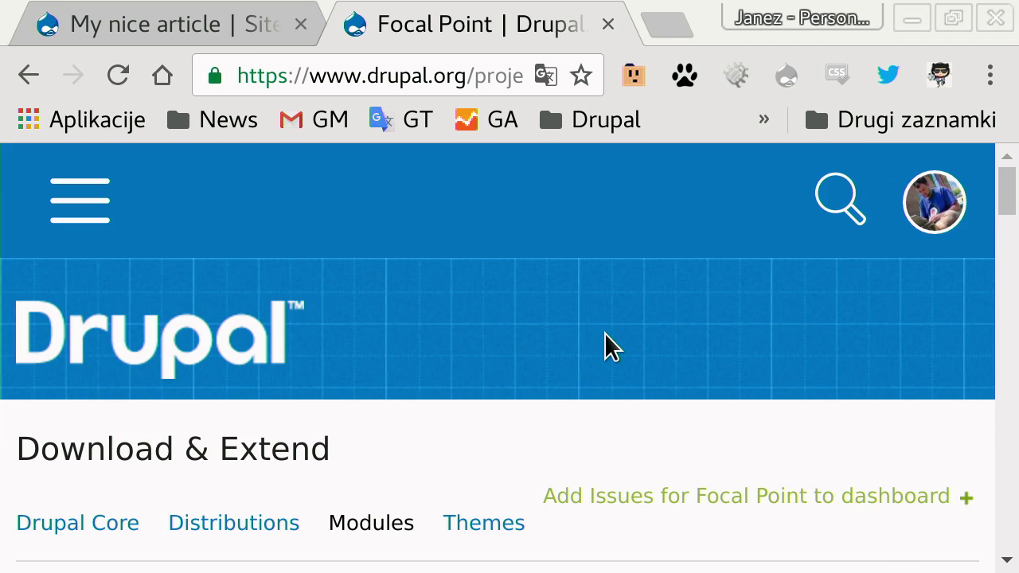
scroll(606, 334, down, 9)
scroll(605, 346, up, 2)
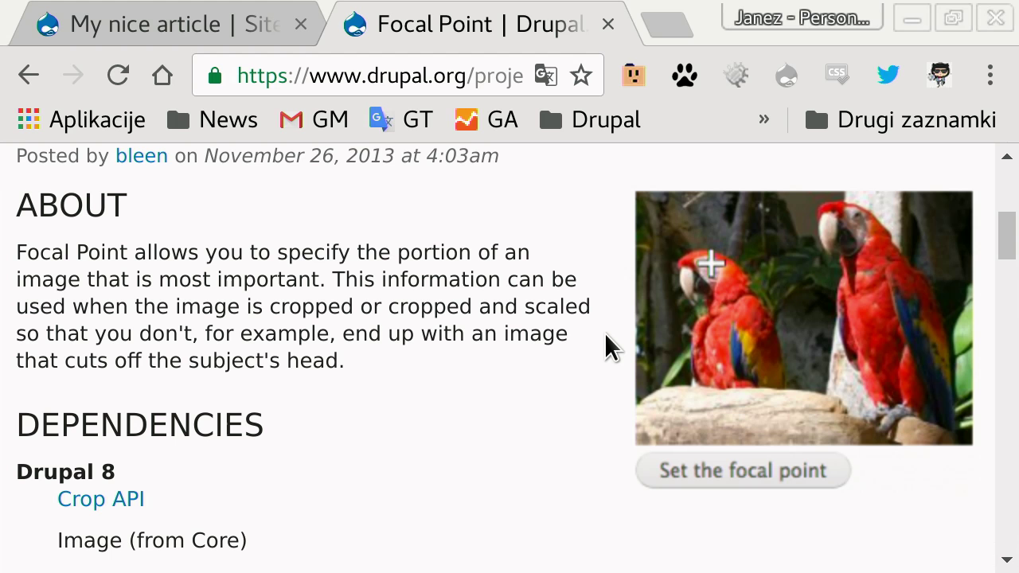
drag(604, 333, 552, 277)
Step: Replace the address with the dgo.to/image_widget_crop suggestion and load it
double_click(448, 74)
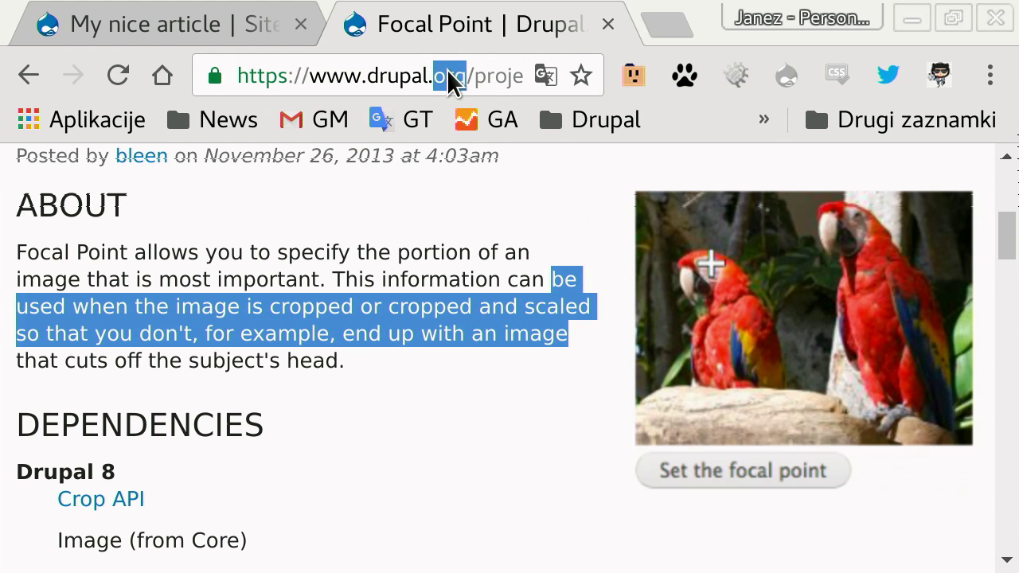
key(ctrl+a)
text(dgo.to)
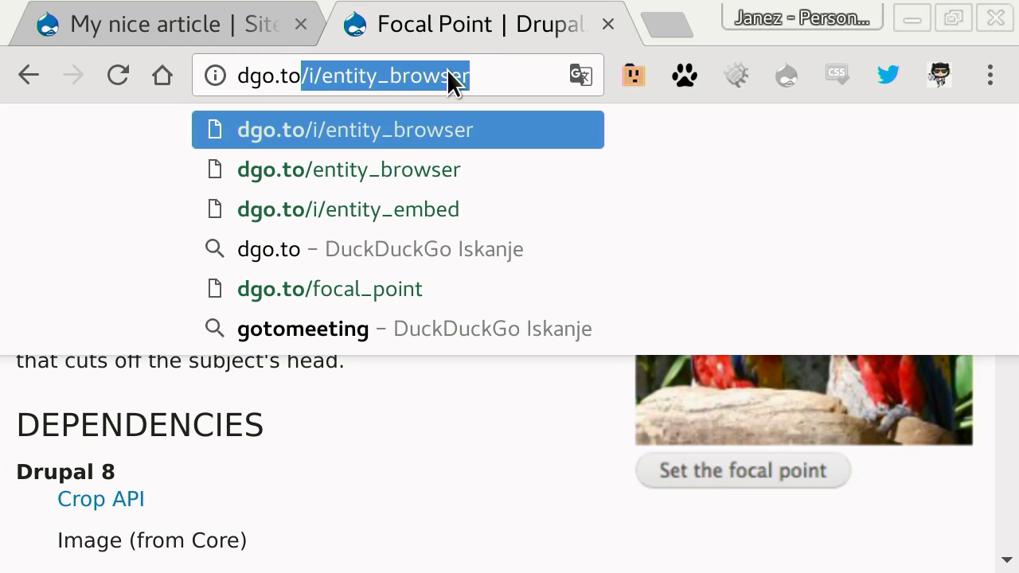
text(/ima)
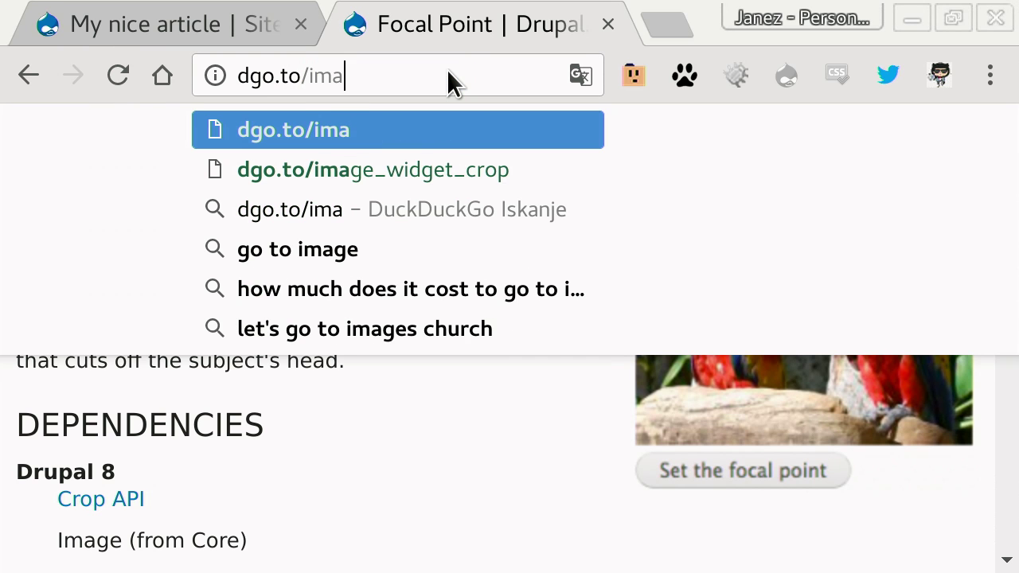
key(Down)
key(Return)
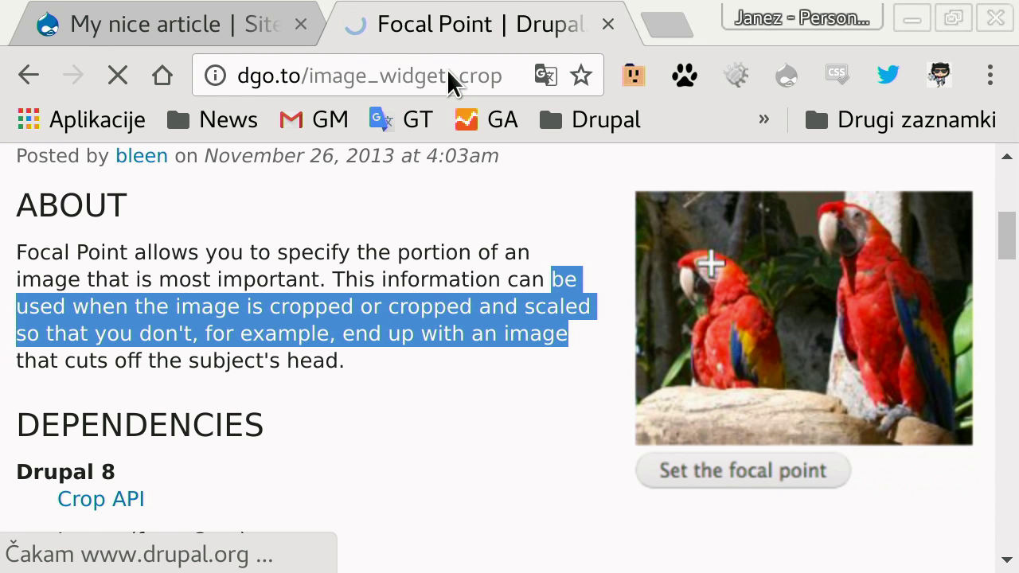
Step: Scroll the Image Widget Crop page and open its full-size cropping screenshot
scroll(511, 433, down, 10)
scroll(511, 447, down, 1)
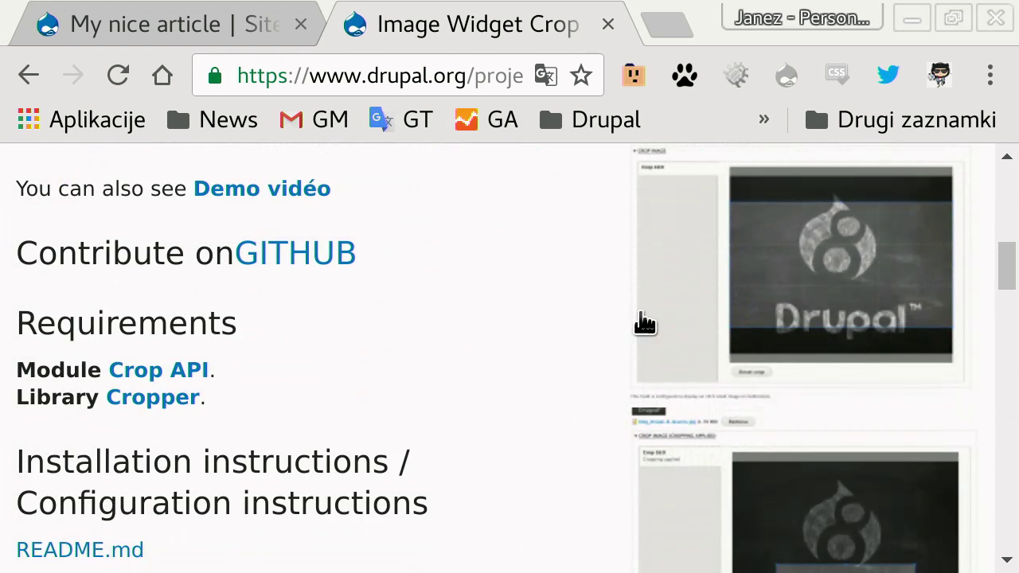
click(726, 273)
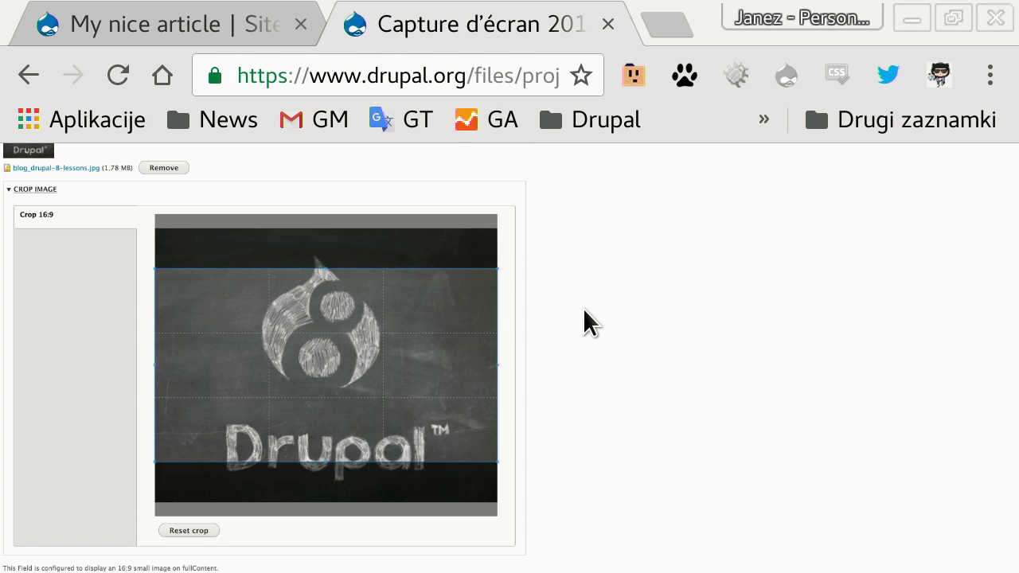
double_click(459, 73)
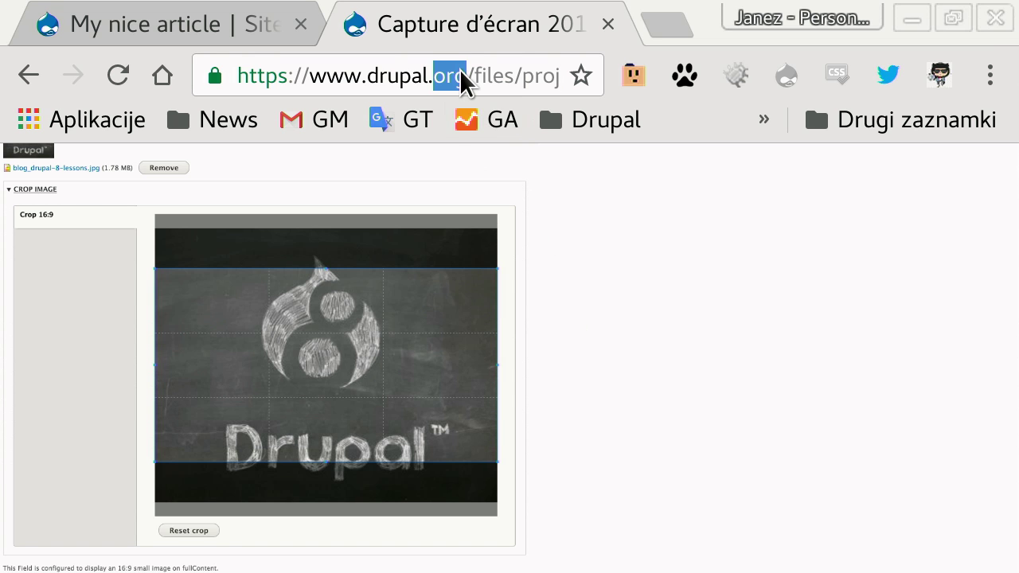
click(460, 70)
Step: Load the Crop API page via dgo.to/cr, read through it, and briefly check the article tab
text(dgo.to)
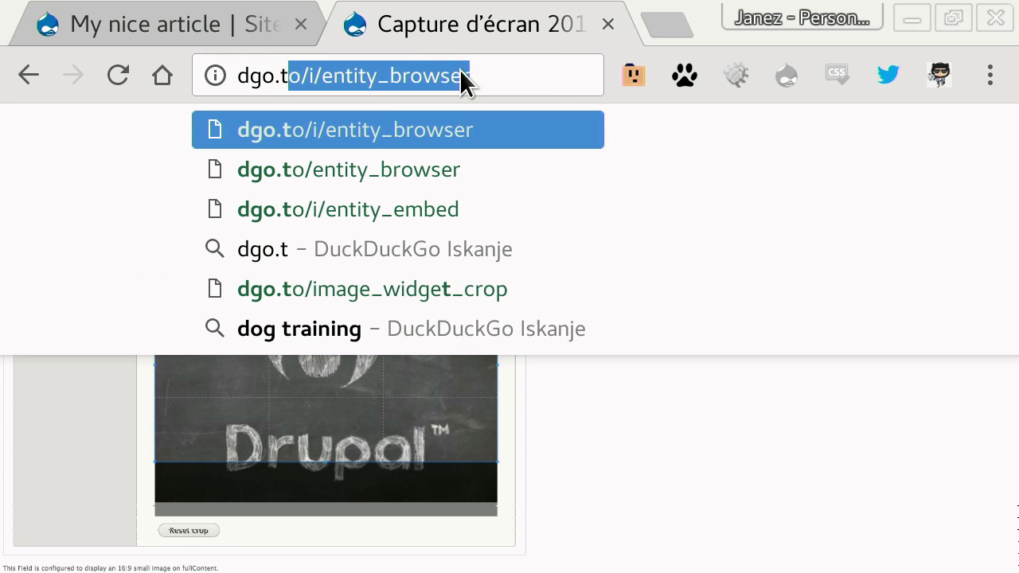
text(/cr)
key(Return)
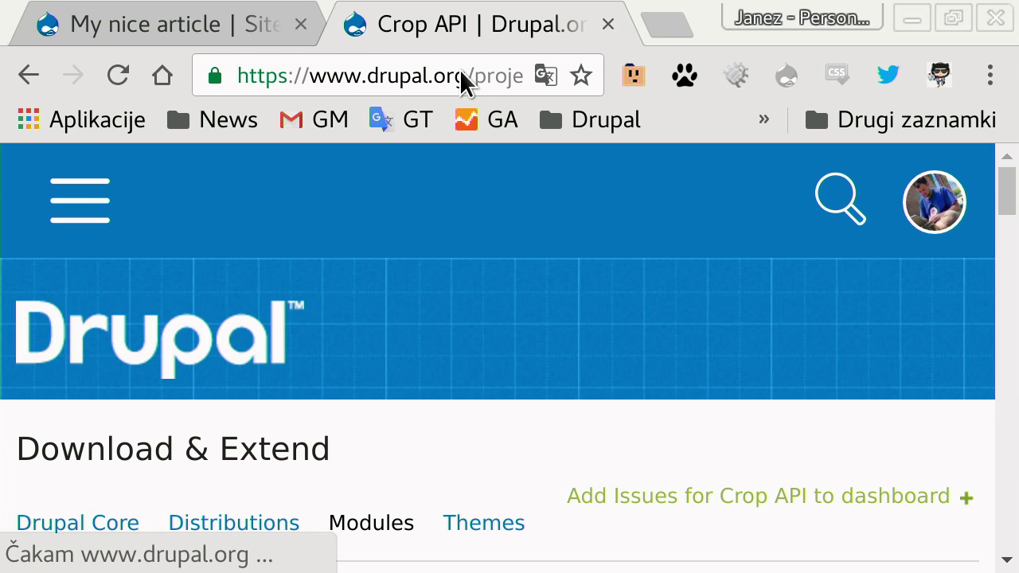
scroll(485, 301, down, 5)
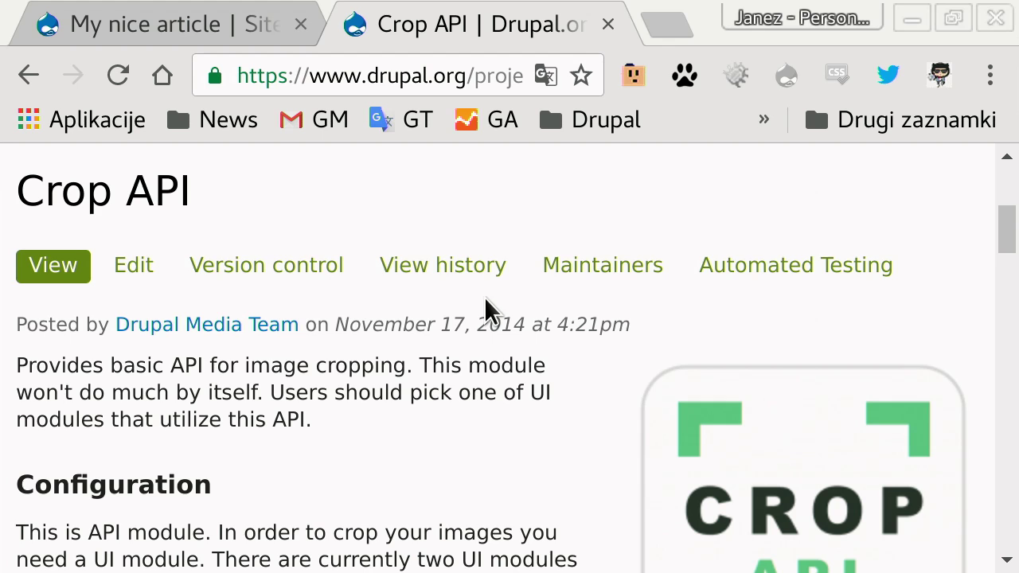
scroll(484, 302, down, 2)
right_click(484, 303)
click(605, 325)
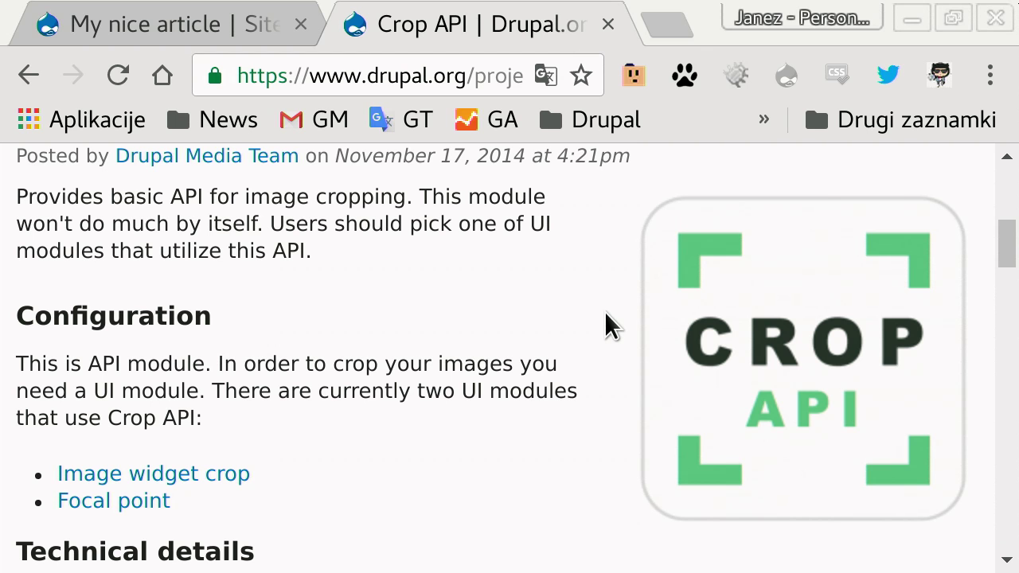
scroll(606, 314, up, 3)
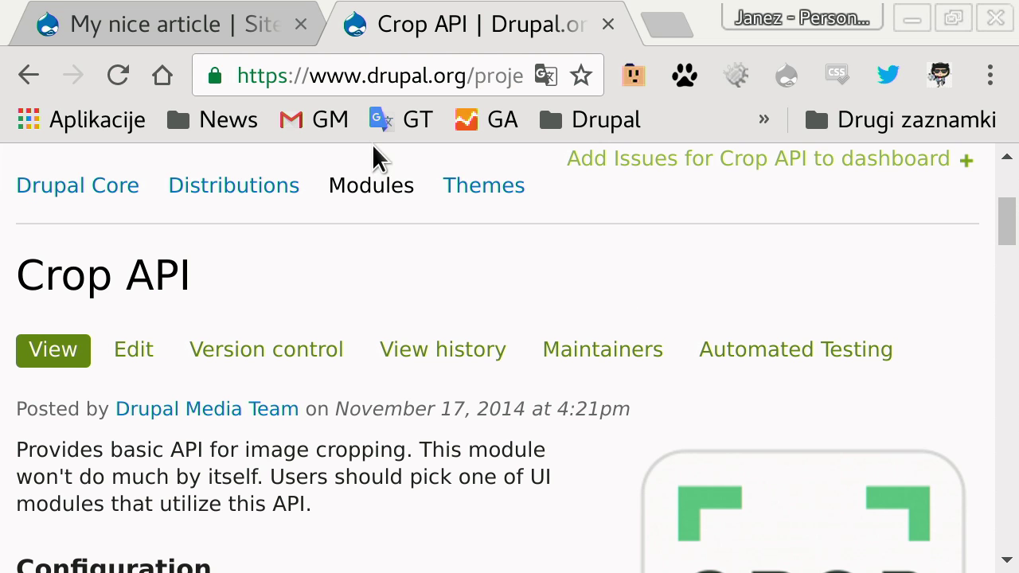
click(225, 24)
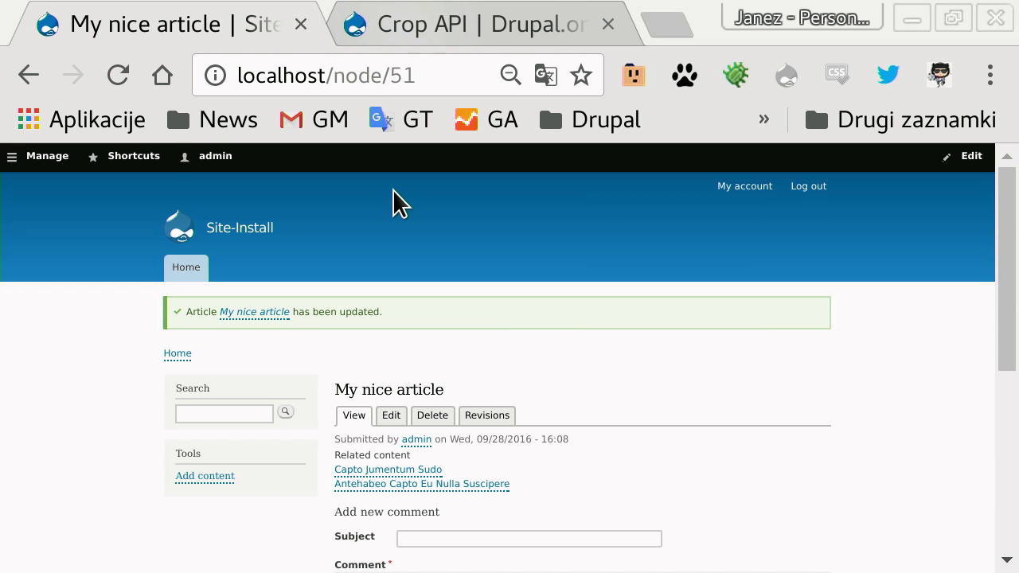
click(390, 34)
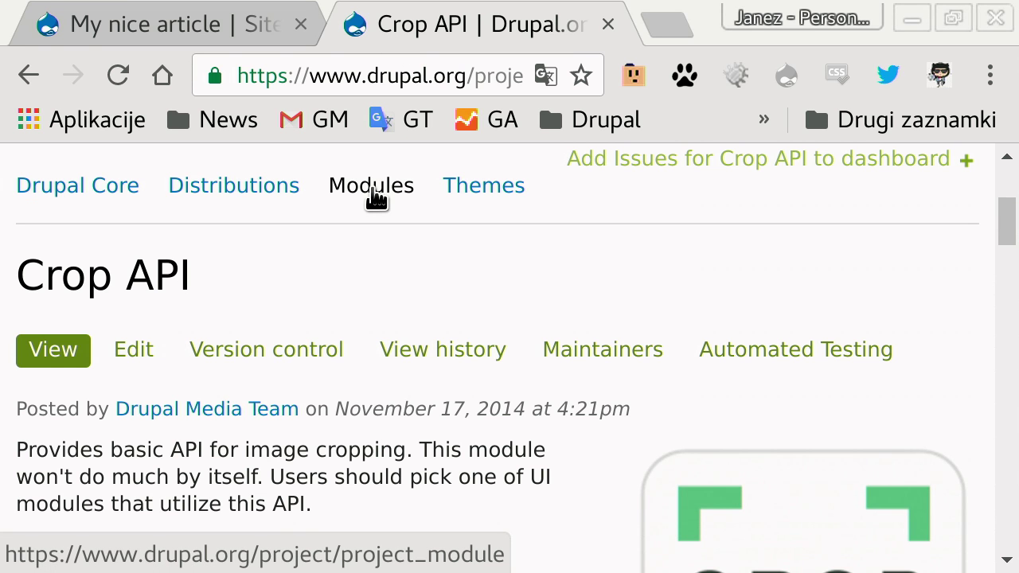
Step: Load dgo.to/file_browser and scroll through the File Entity Browser summary
double_click(398, 76)
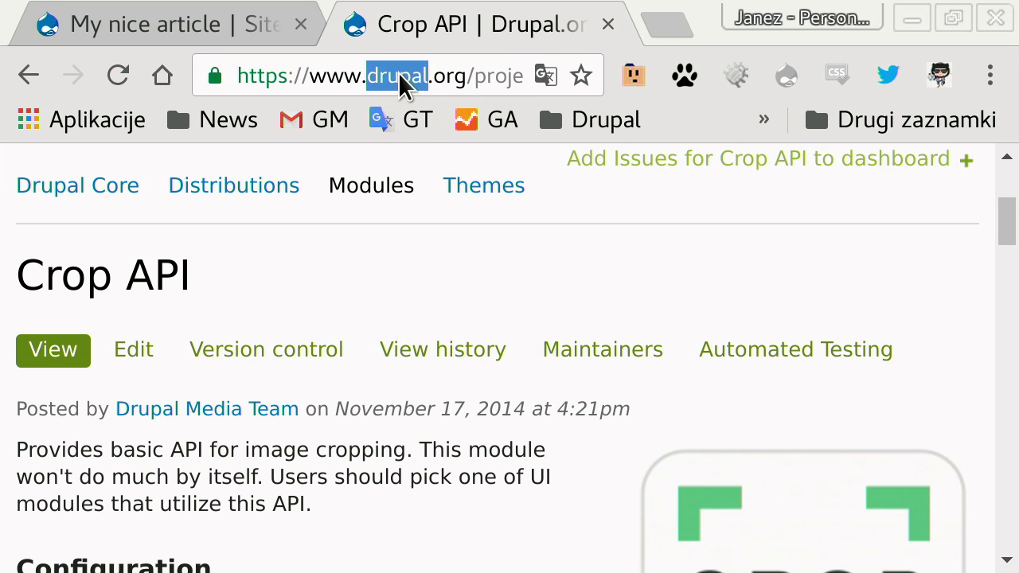
click(398, 76)
text(dgo.to)
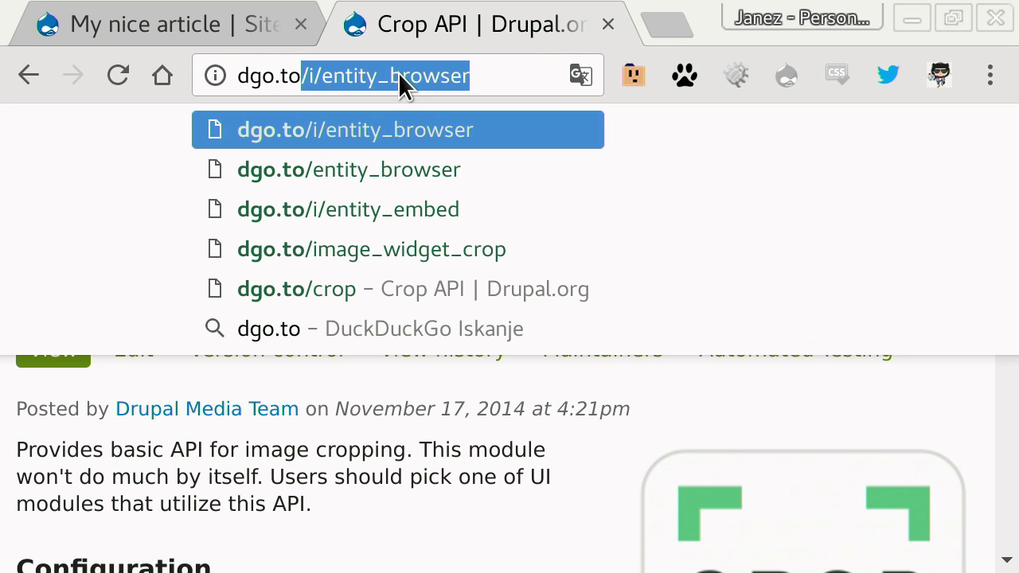
text(/)
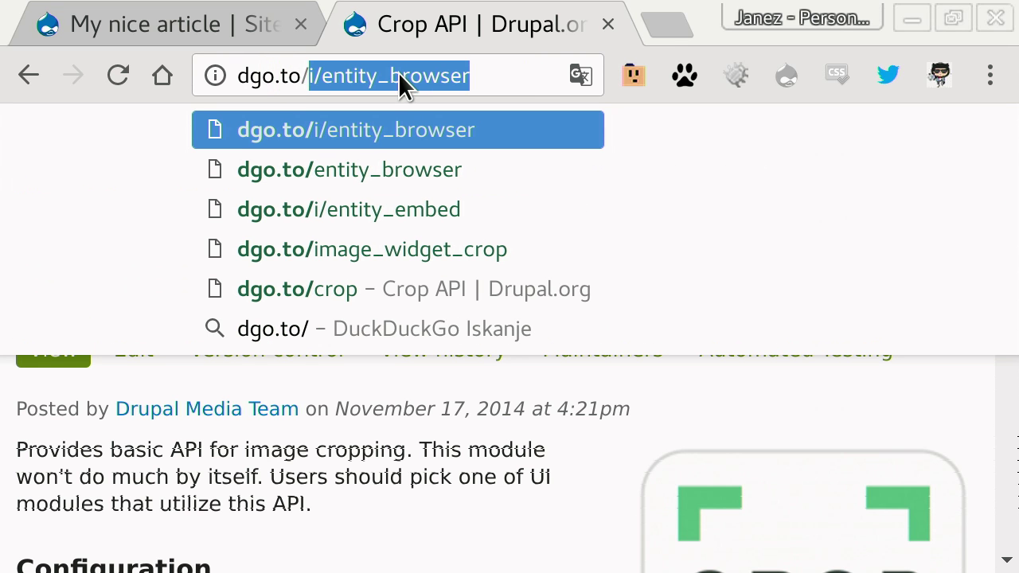
text(file)
key(Down)
key(BackSpace)
key(BackSpace)
key(BackSpace)
key(BackSpace)
key(BackSpace)
key(BackSpace)
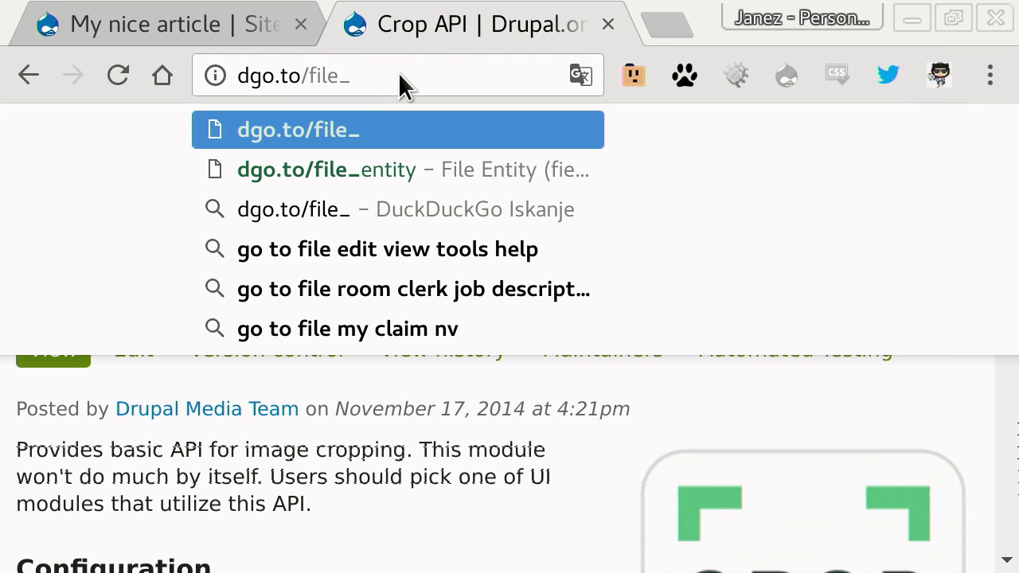
text(browser)
key(Return)
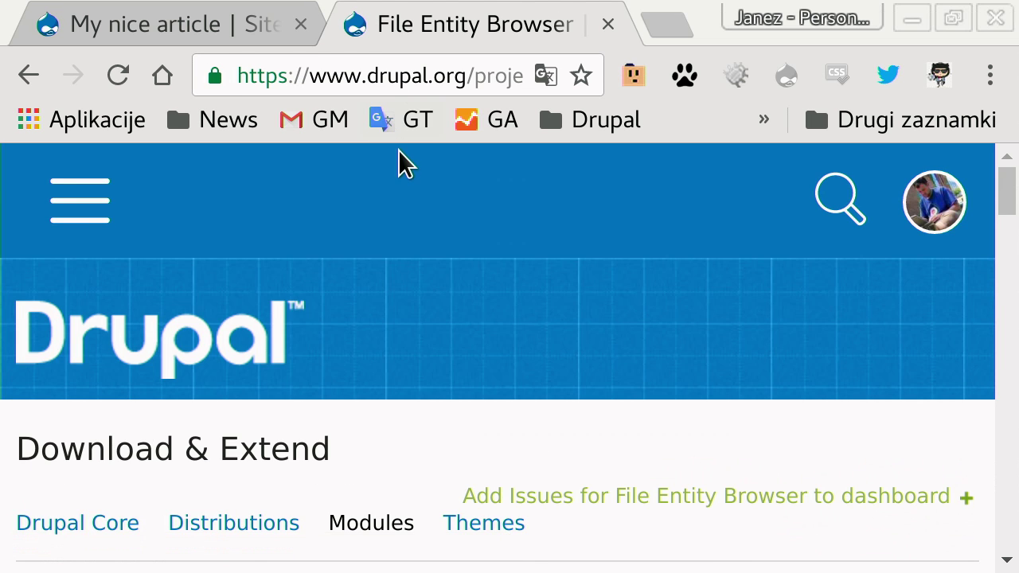
scroll(402, 151, down, 6)
scroll(402, 151, up, 2)
scroll(399, 160, down, 3)
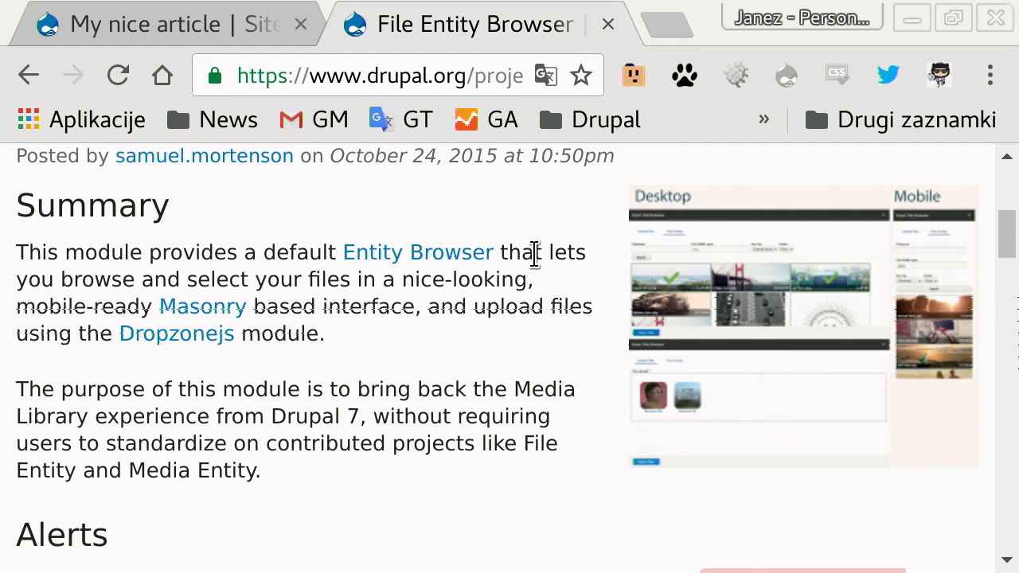
scroll(526, 287, up, 5)
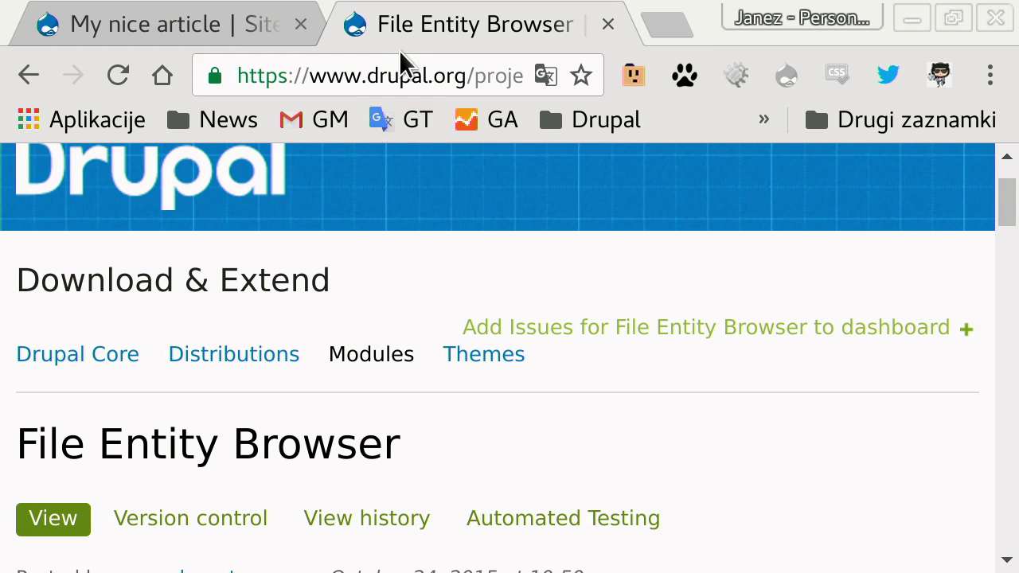
Step: Scroll further through the File Entity Browser page, then switch to the slide deck
double_click(423, 77)
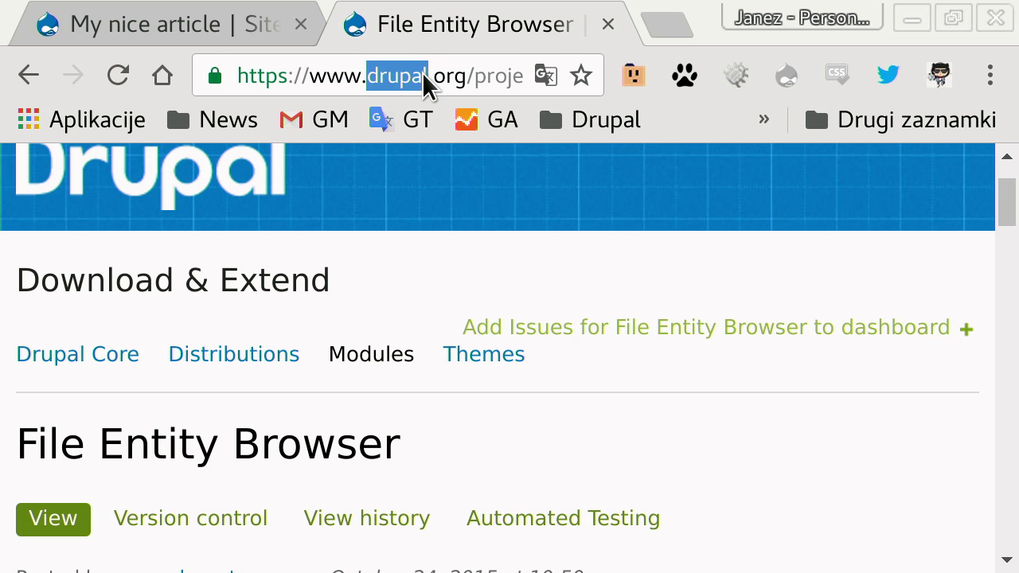
click(565, 409)
scroll(567, 411, down, 5)
scroll(565, 409, down, 2)
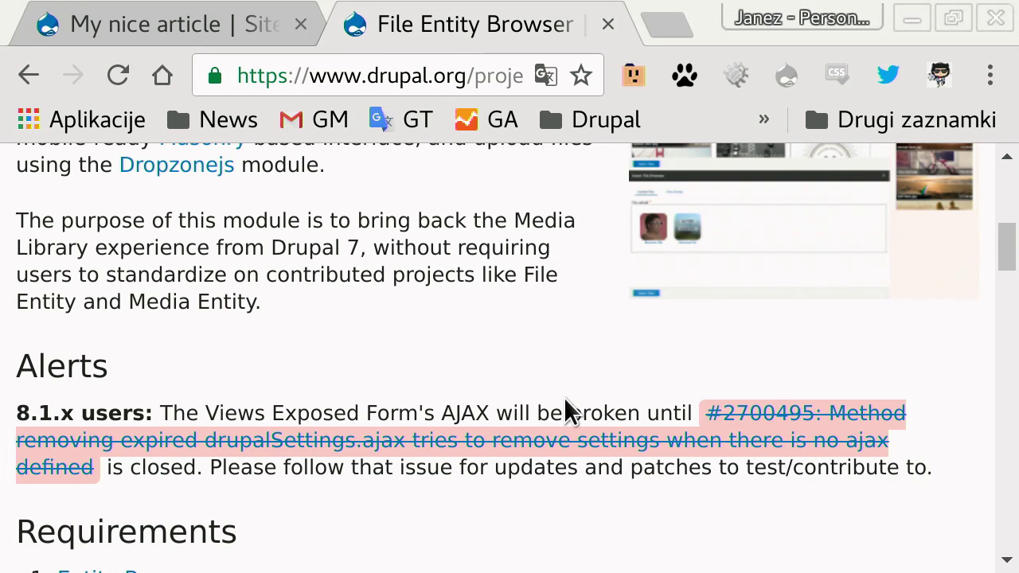
scroll(565, 410, up, 2)
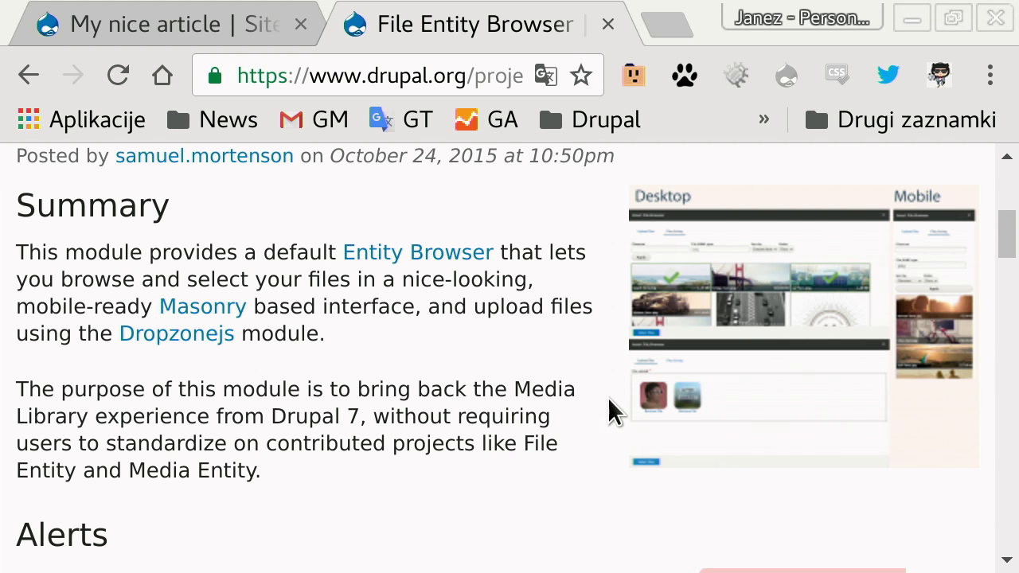
key(alt+Tab)
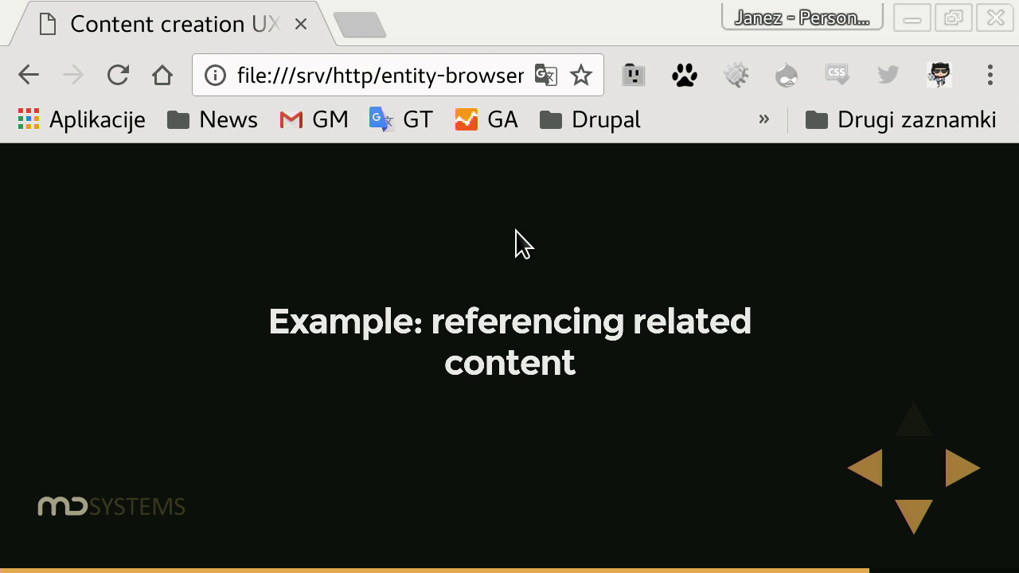
Step: Show the Content creation UX deck full screen and advance to the Roadmap slide
key(F11)
key(Right)
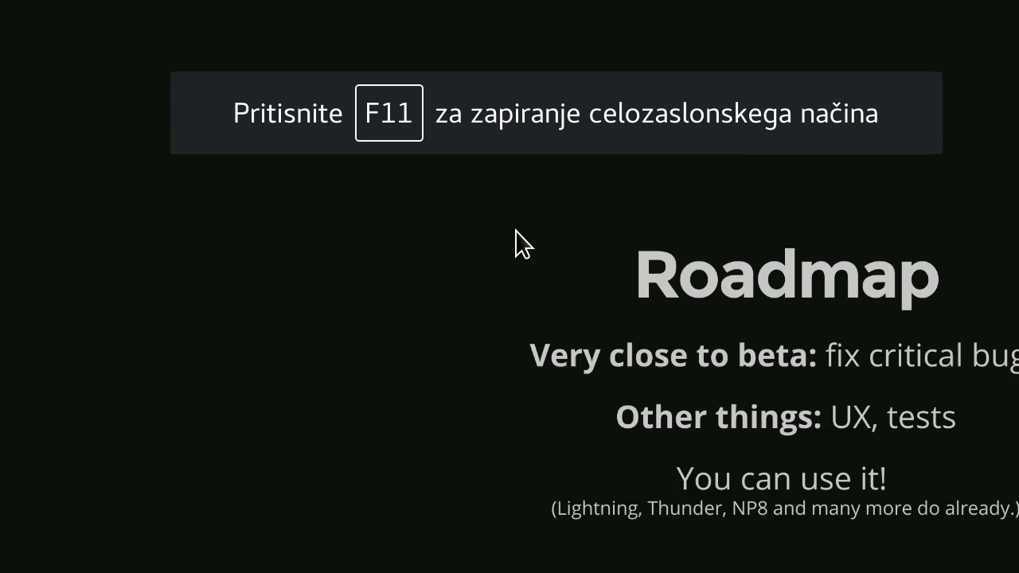